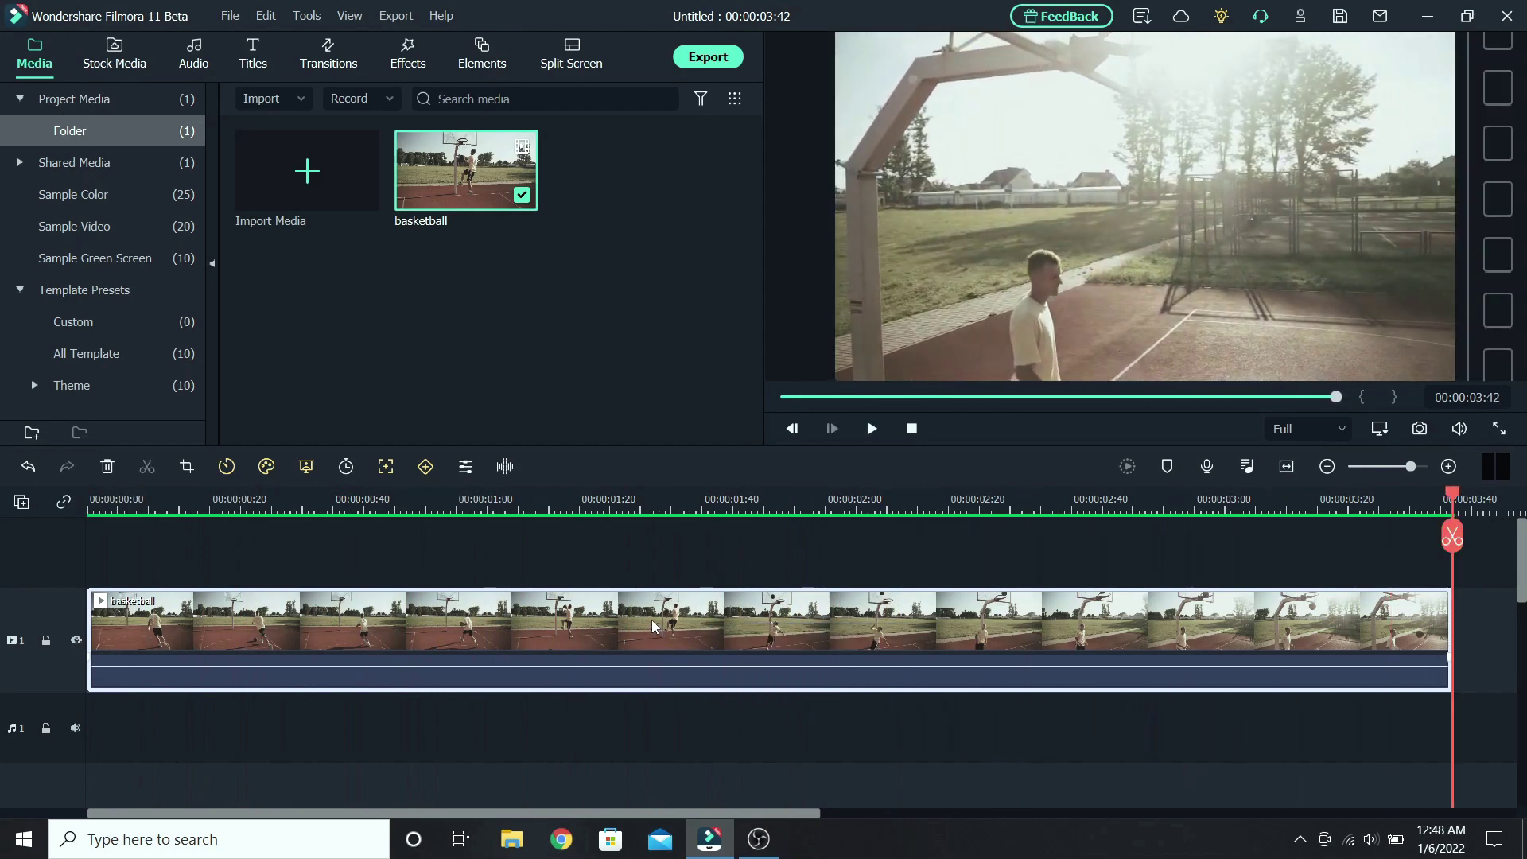
# Step: Apply the Hero moment speed ramp to the basketball clip, shortening it from 00:00:03:42 to 00:00:02:02
pyautogui.doubleClick(642, 614)
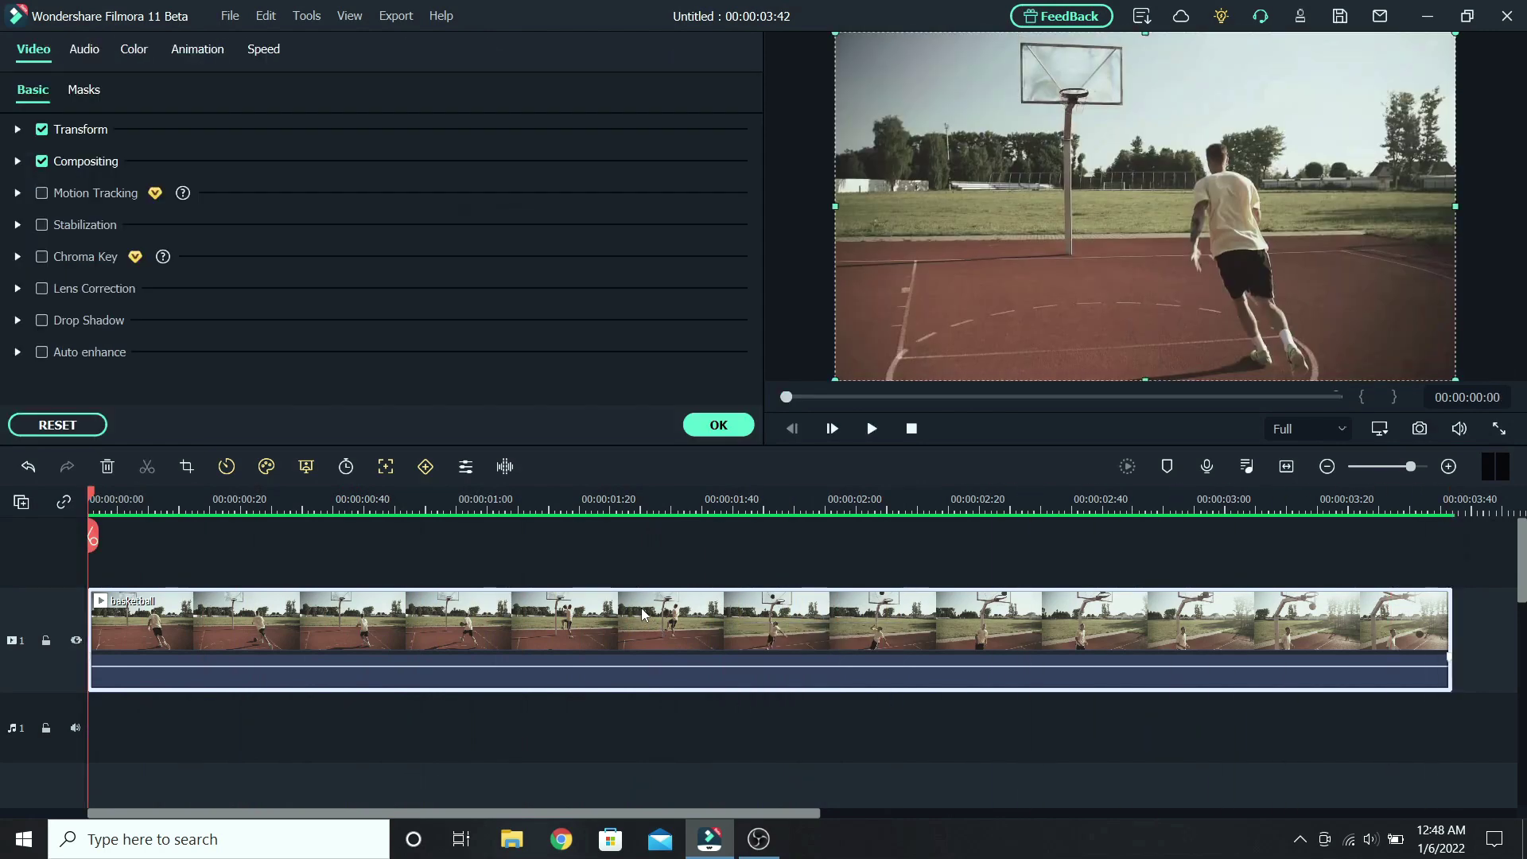
pyautogui.click(272, 51)
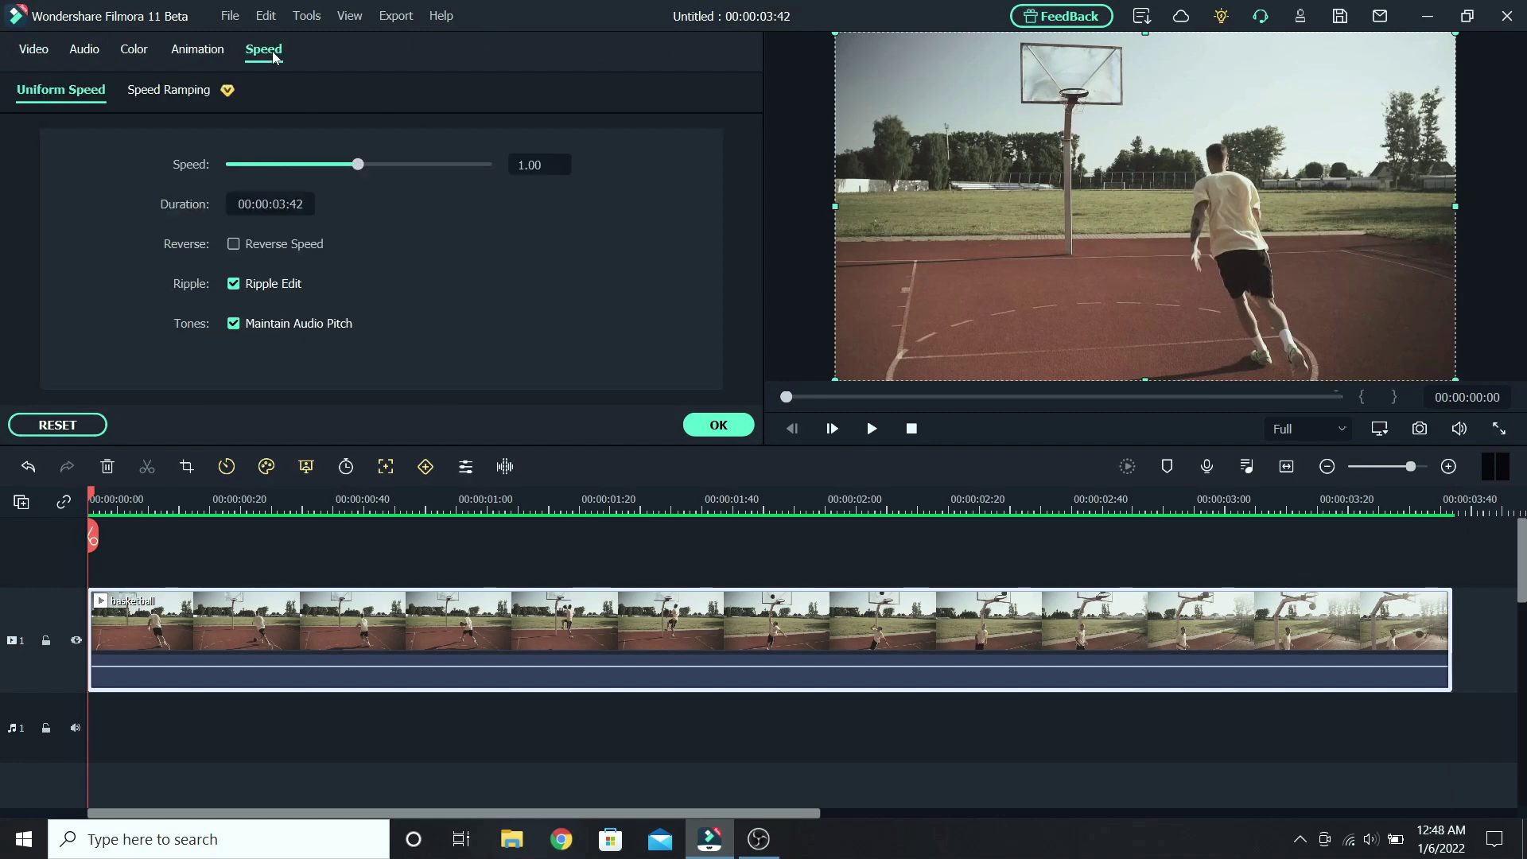
pyautogui.click(188, 90)
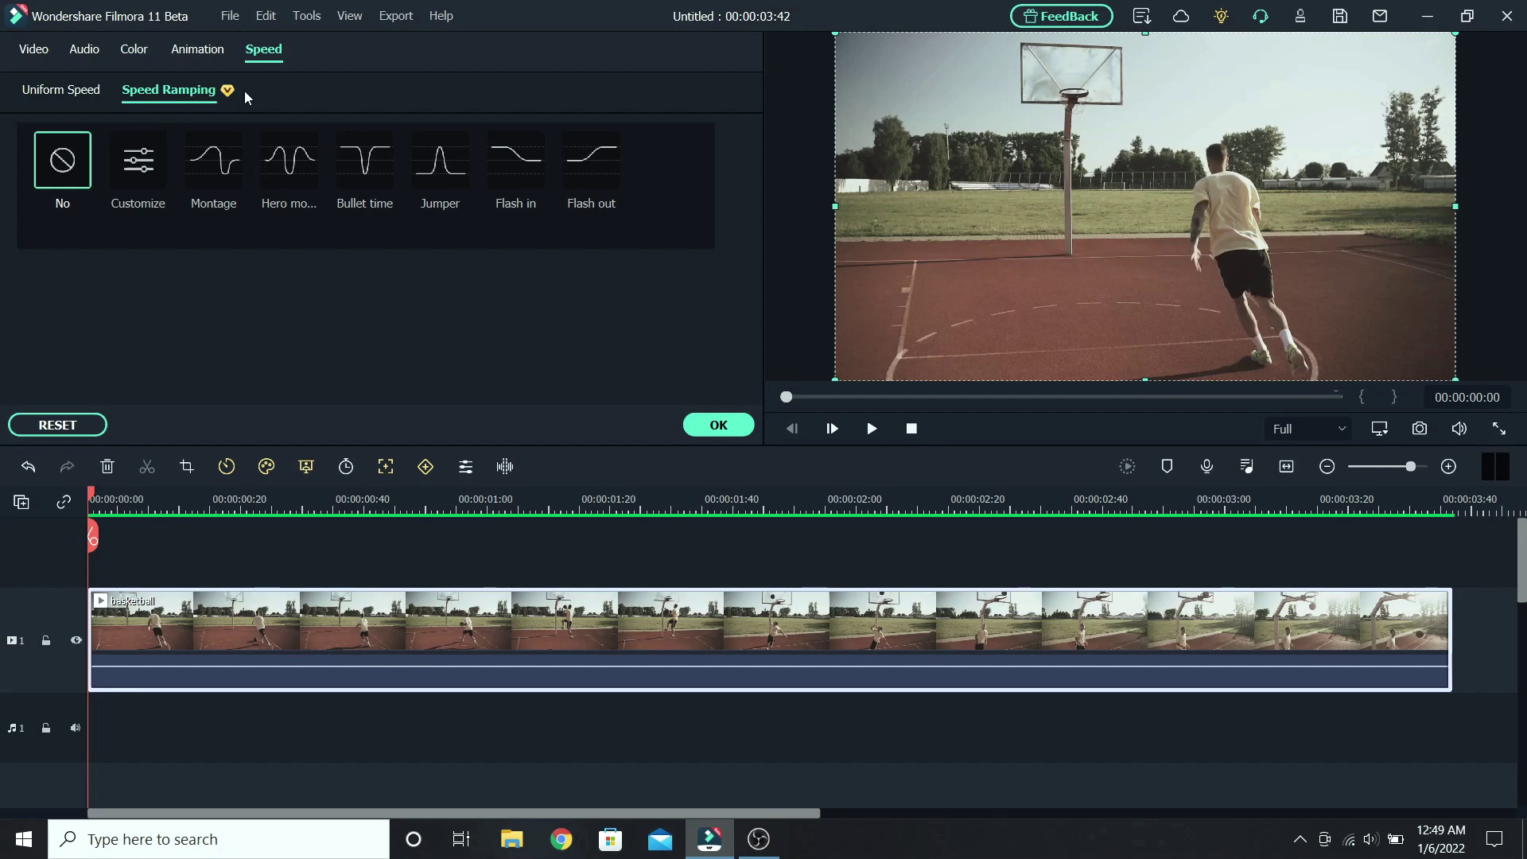
pyautogui.click(290, 161)
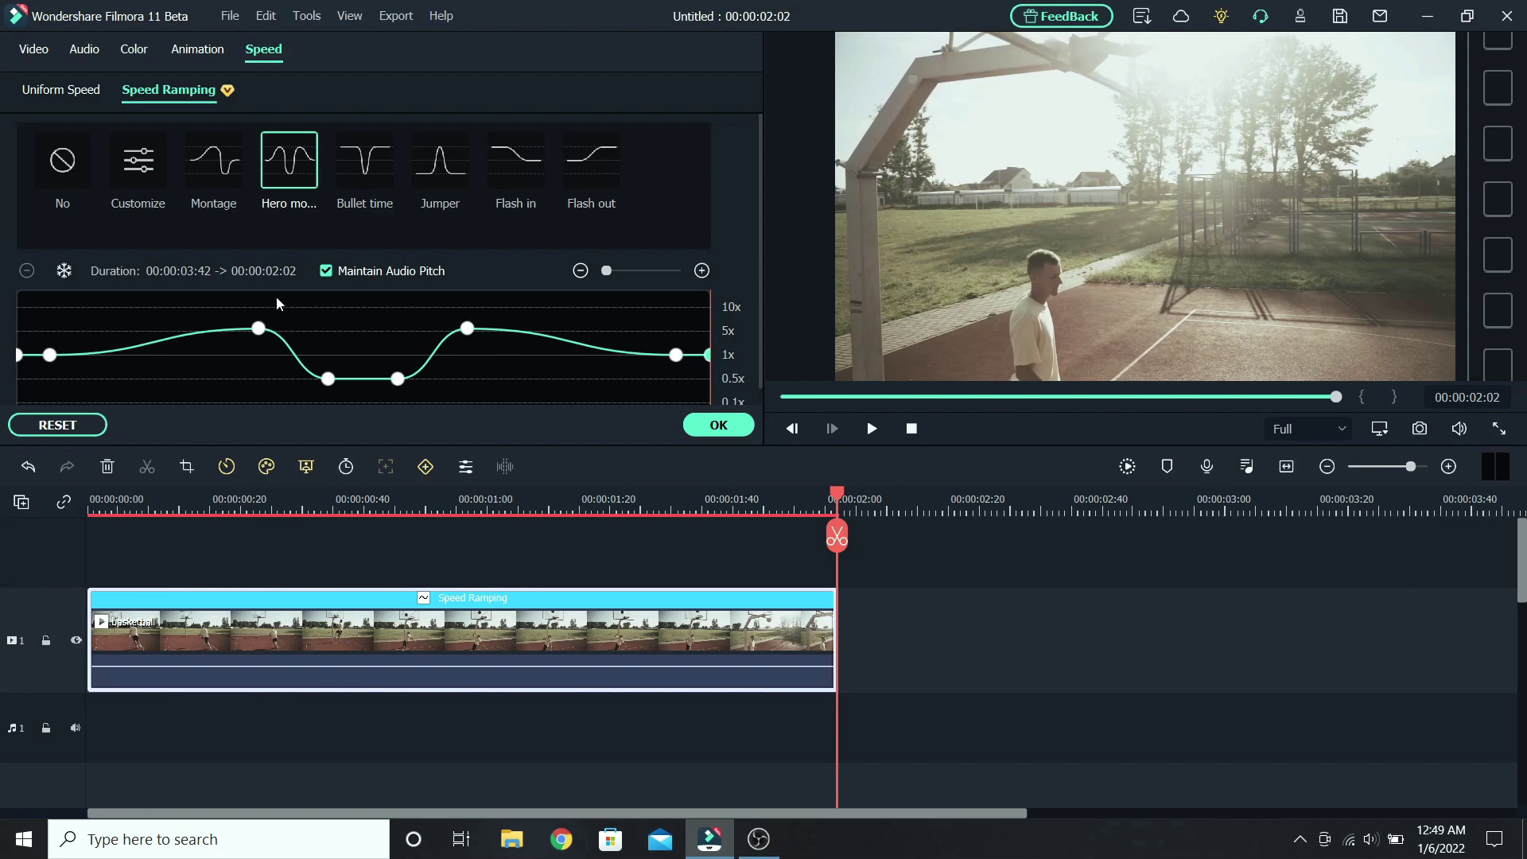
# Step: Slow the first speed peak to about 3.5x, shift the peaks, and delete the curve's first point
pyautogui.click(259, 326)
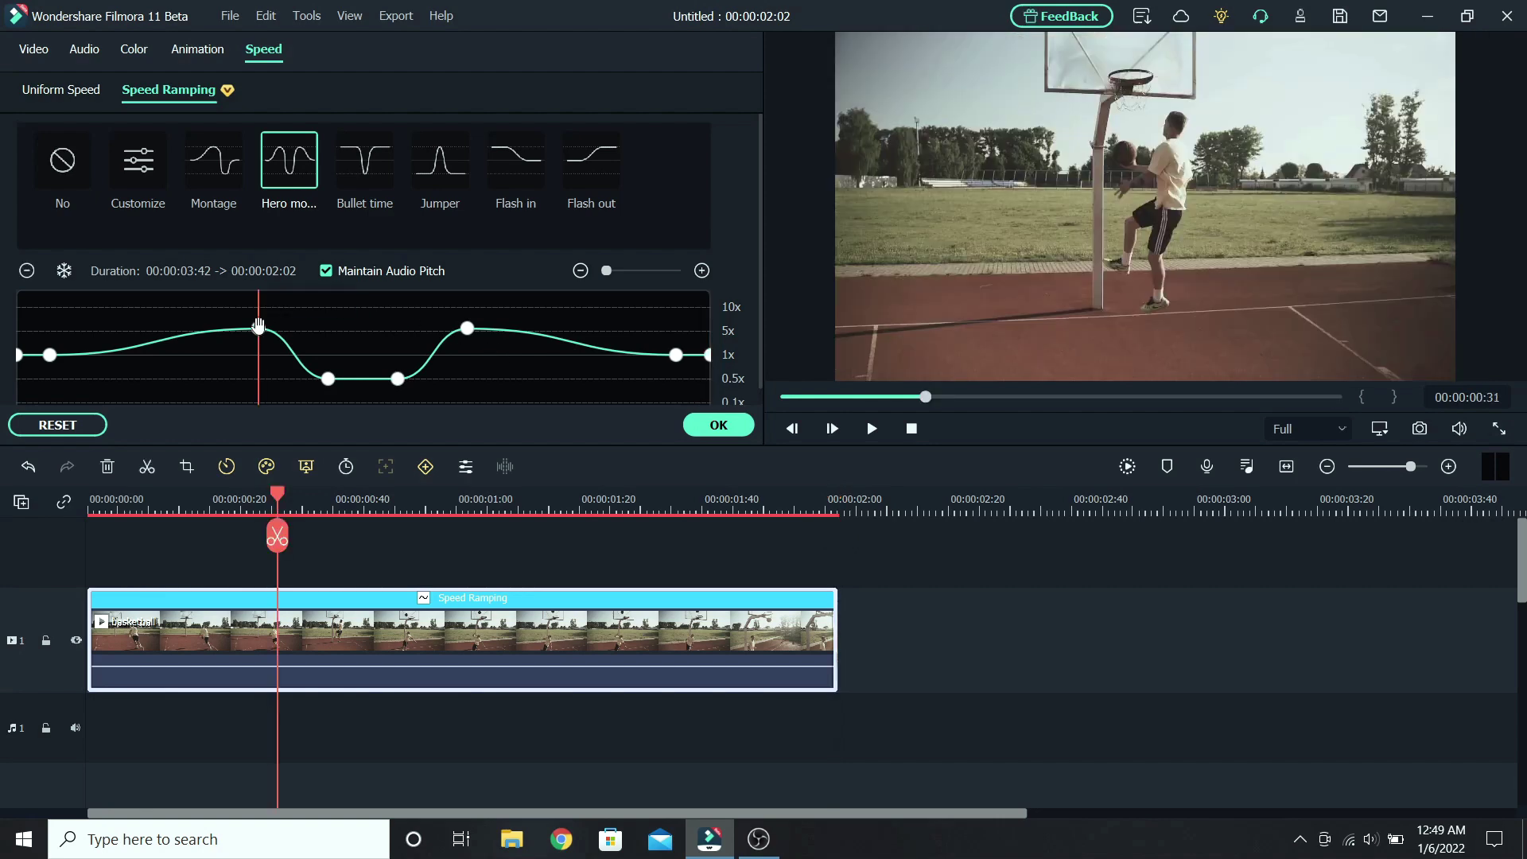
pyautogui.click(467, 328)
pyautogui.moveTo(257, 329); pyautogui.dragTo(178, 346)
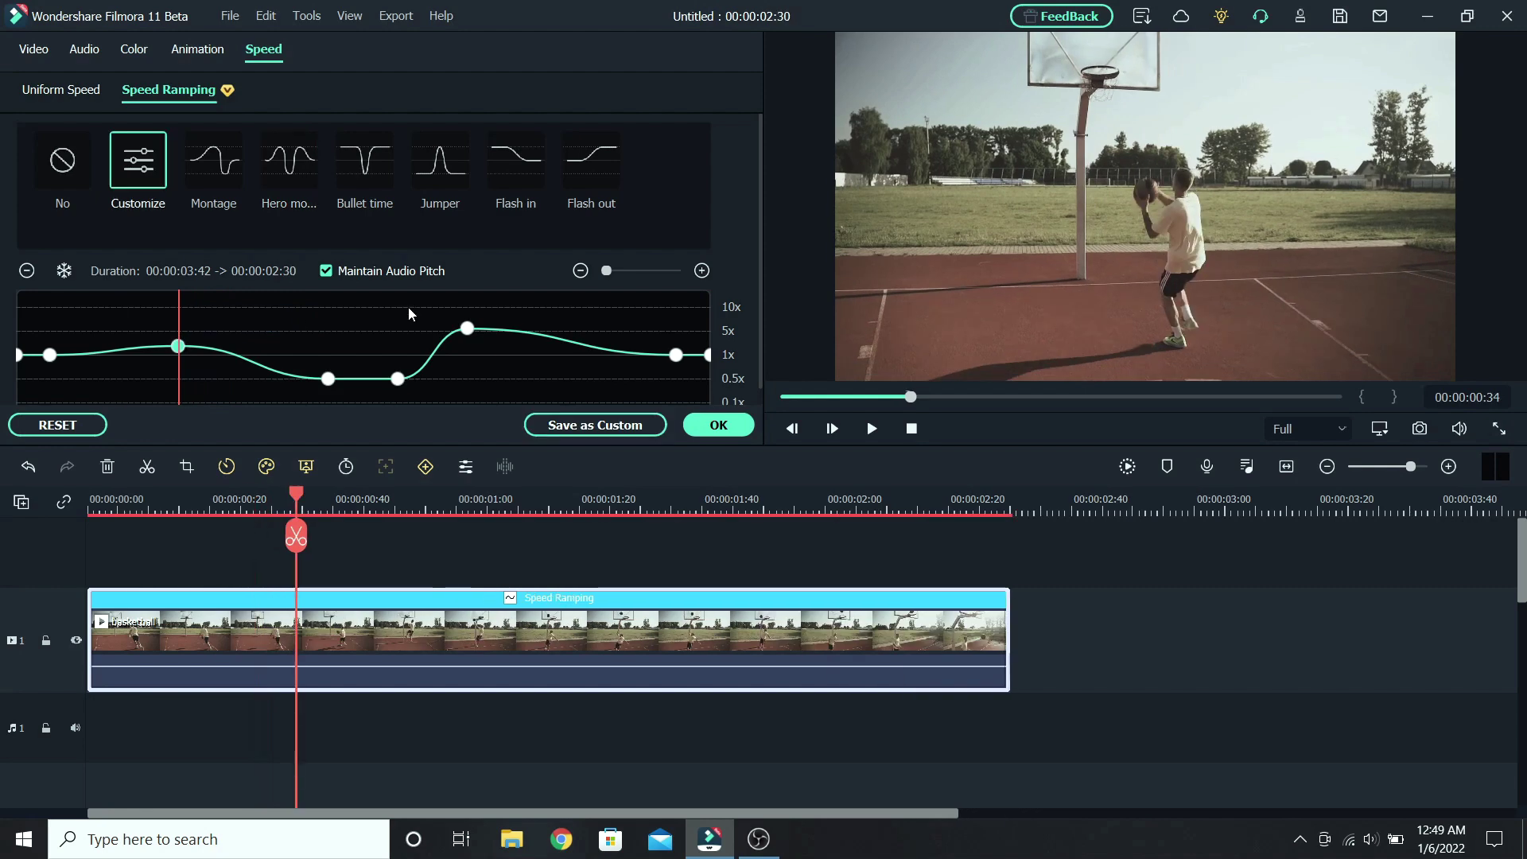
pyautogui.moveTo(467, 328); pyautogui.dragTo(528, 348)
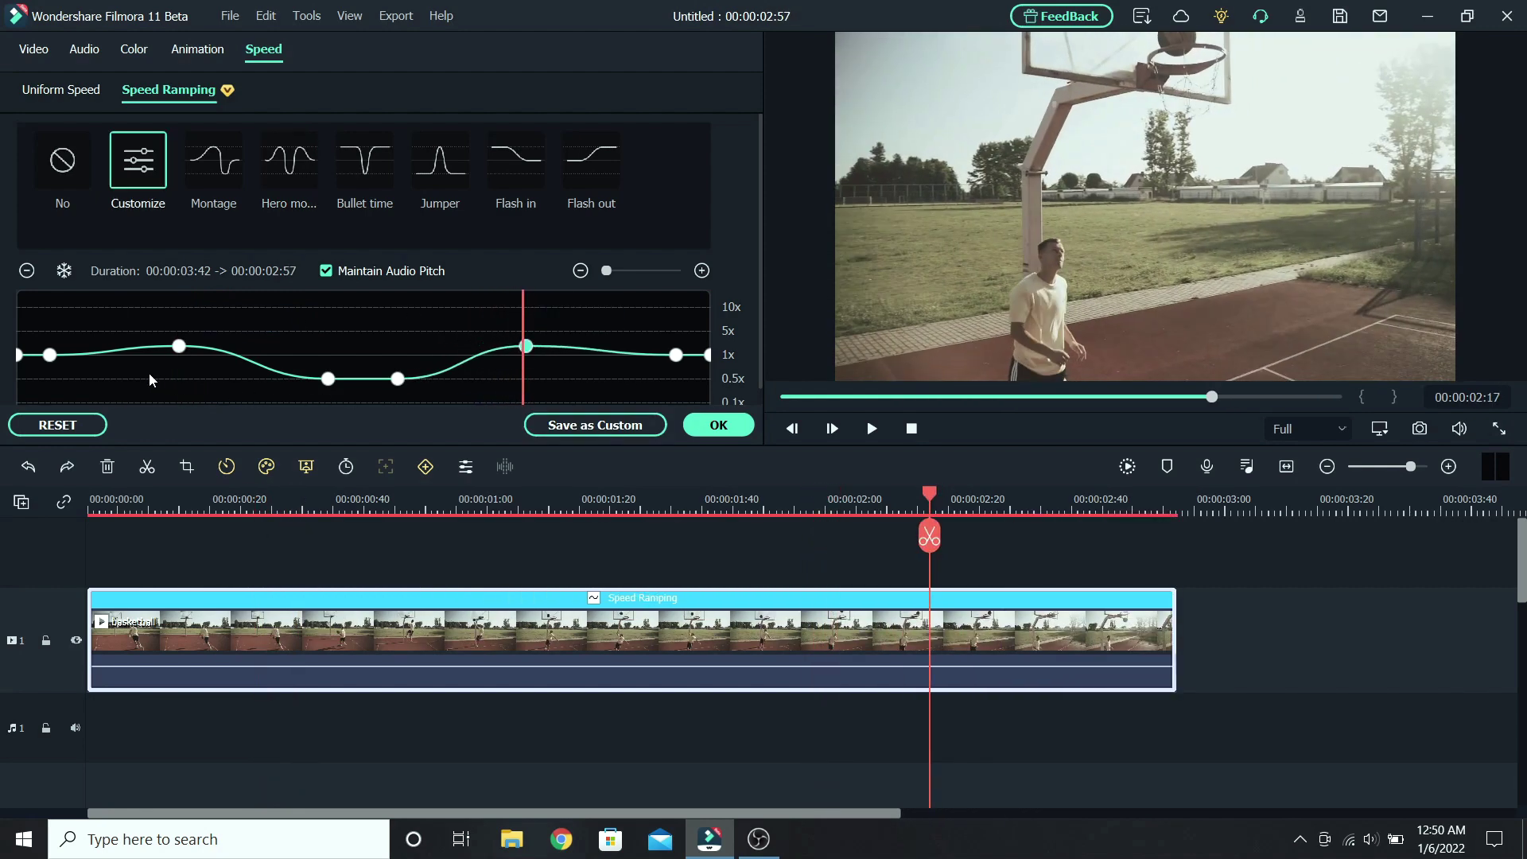
pyautogui.click(49, 354)
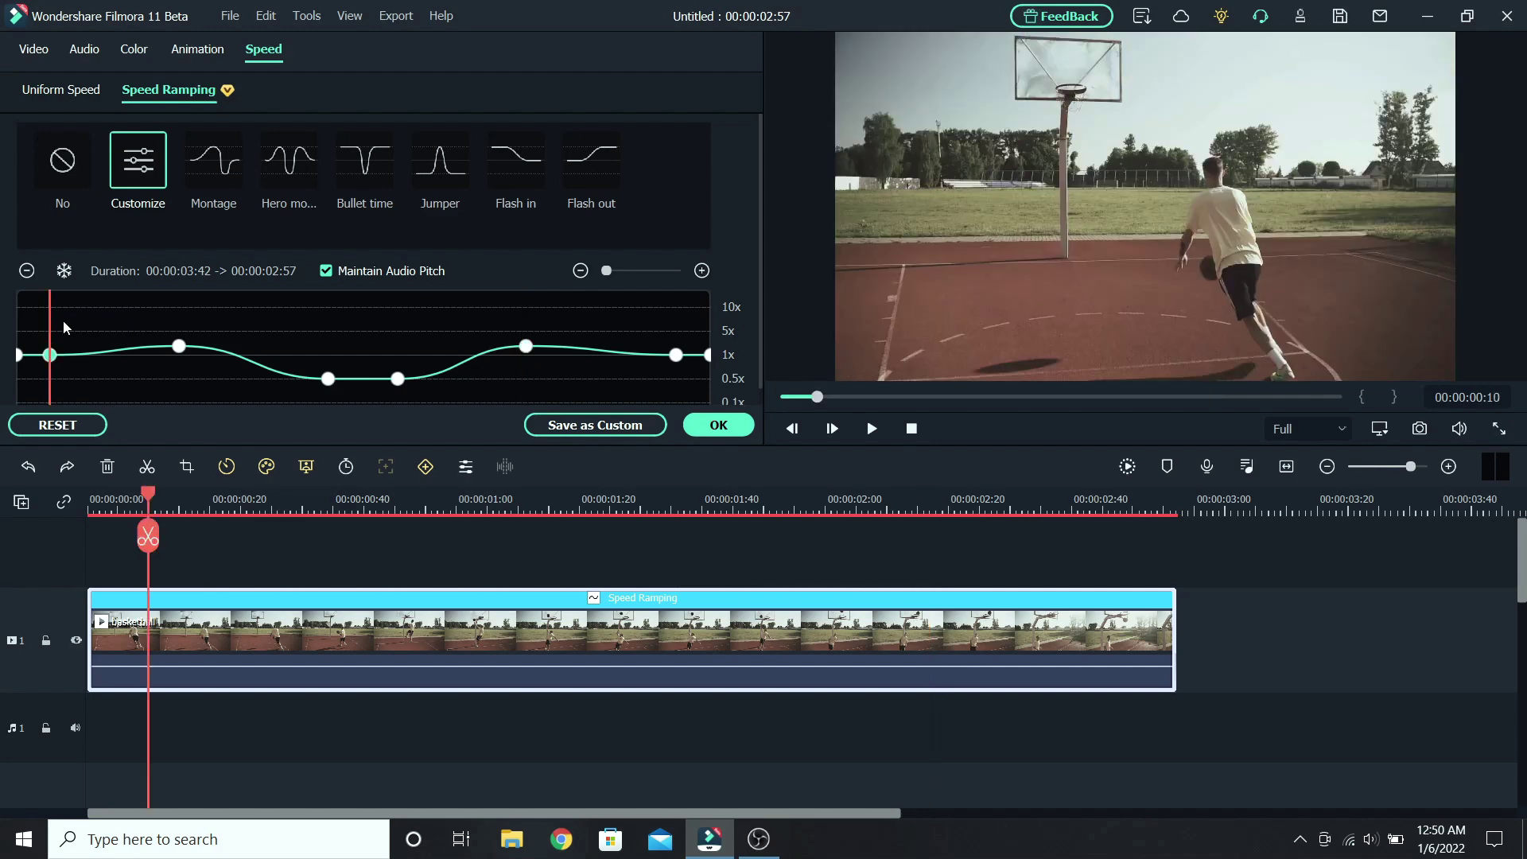
pyautogui.click(25, 271)
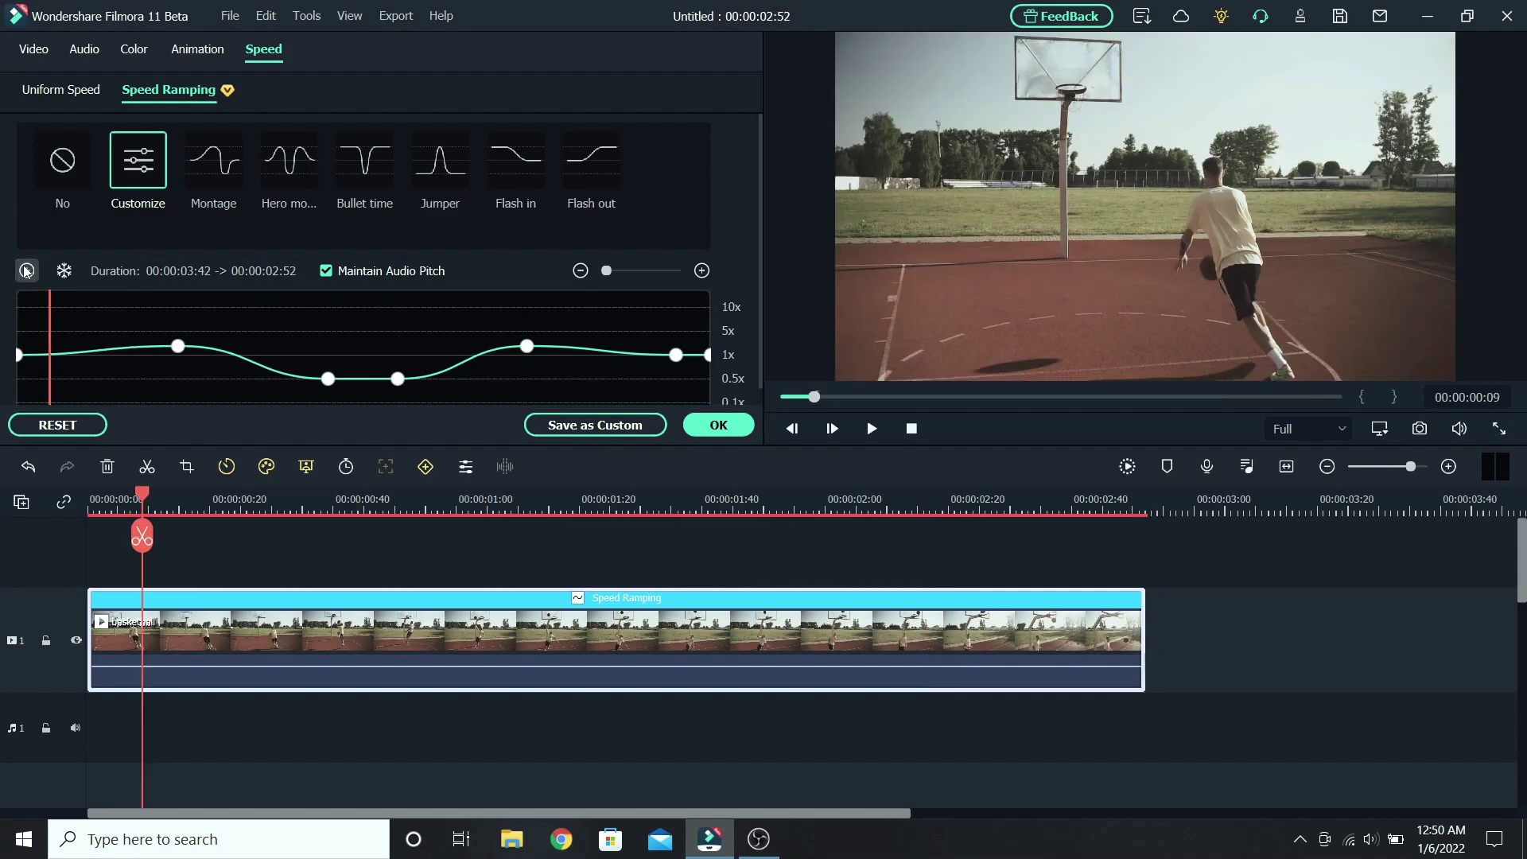
# Step: Raise the slow-motion section to about 1x, making the clip 00:00:02:37, and preview it
pyautogui.click(363, 335)
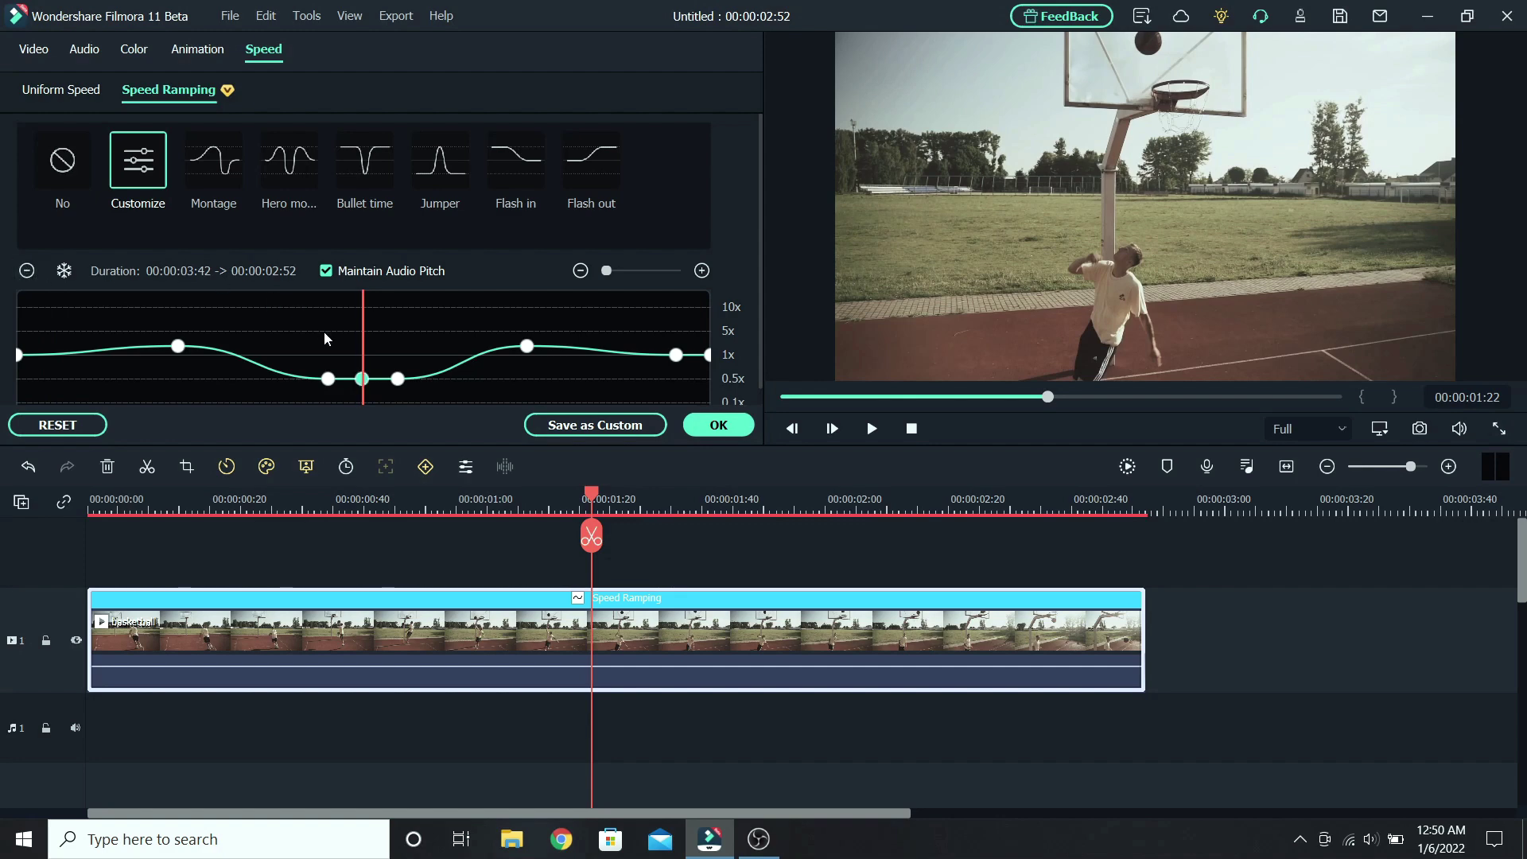
pyautogui.moveTo(359, 373); pyautogui.dragTo(361, 354)
pyautogui.click(21, 322)
pyautogui.press('space')
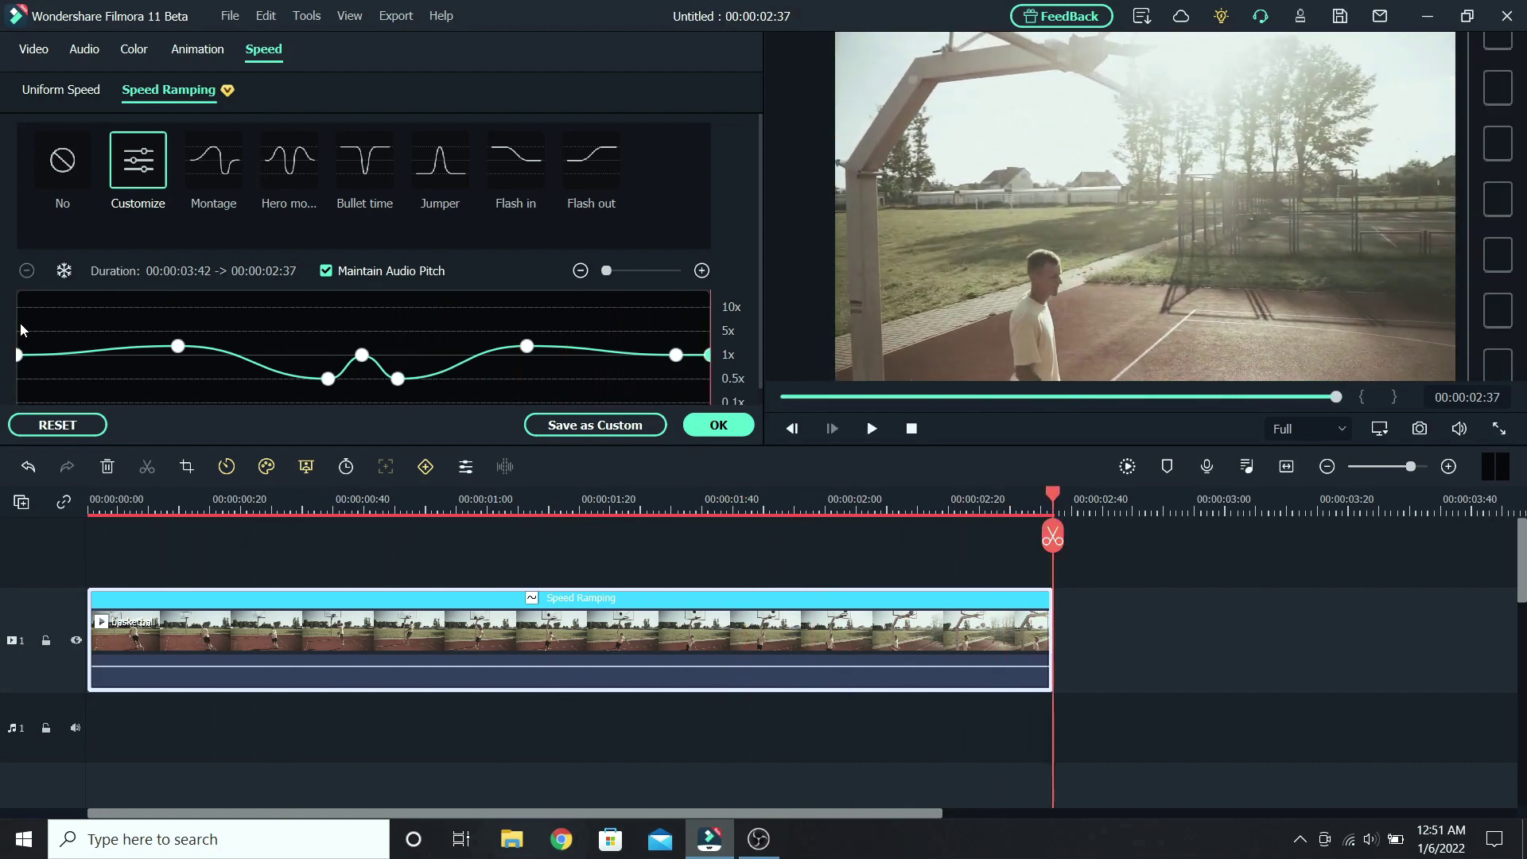
pyautogui.click(554, 426)
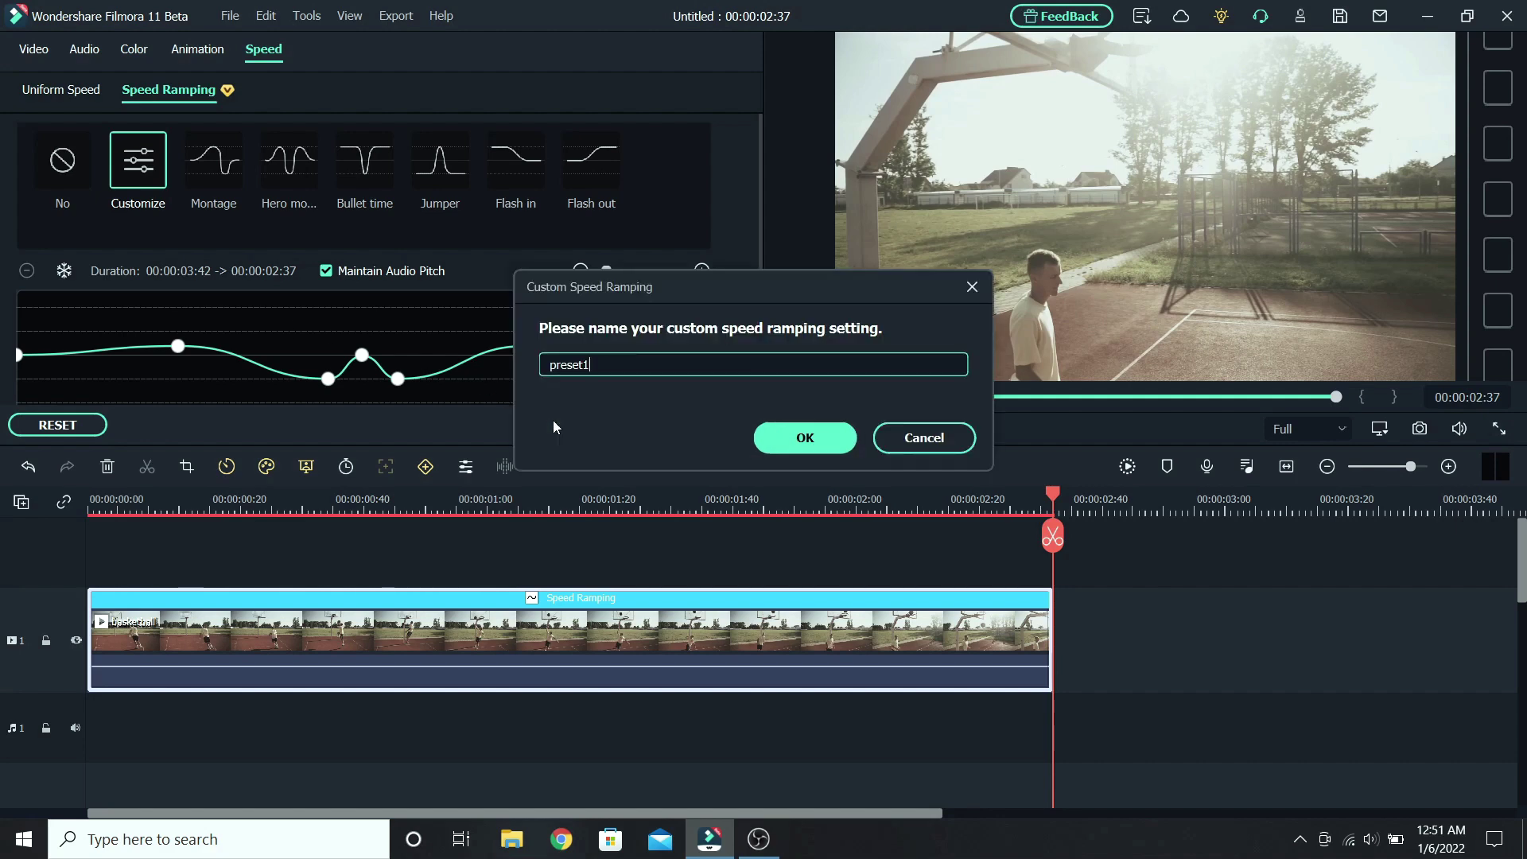
pyautogui.doubleClick(627, 367)
pyautogui.write('basketball')
pyautogui.click(804, 437)
pyautogui.scroll(-1, 710, 208)
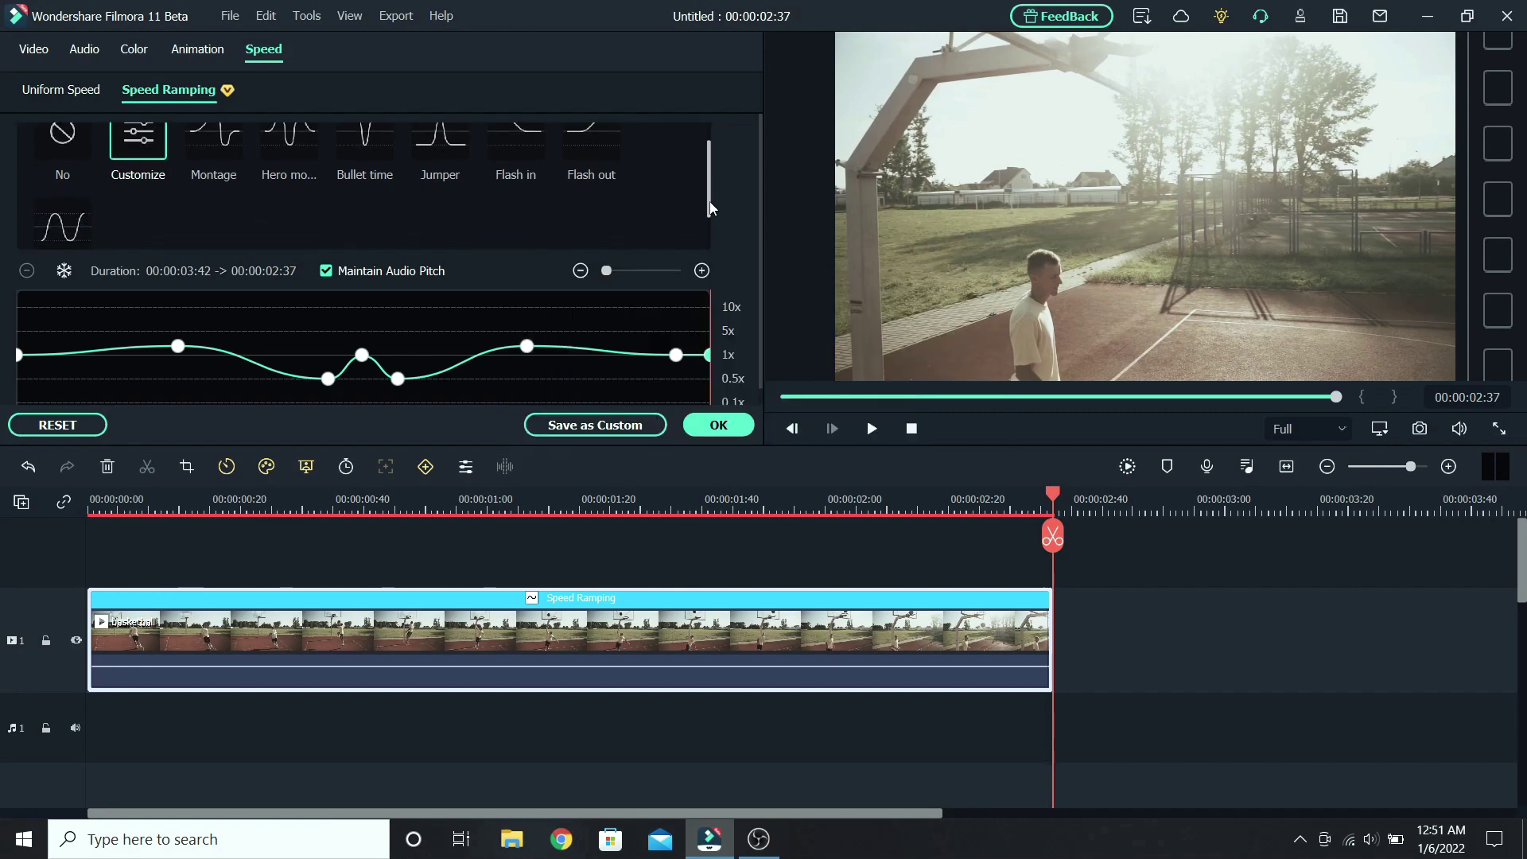
pyautogui.moveTo(84, 188)
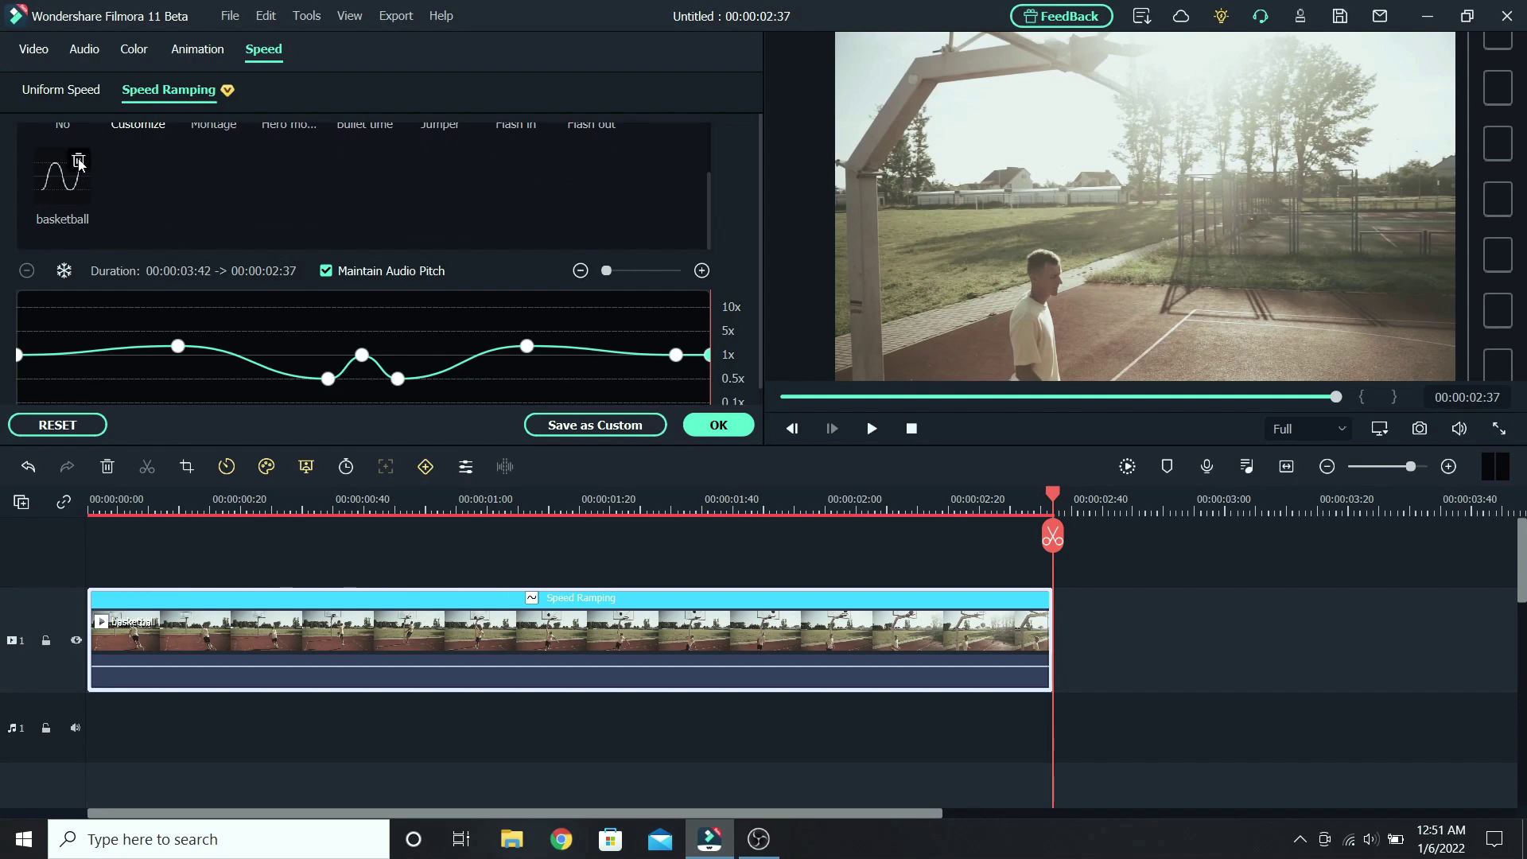
pyautogui.click(78, 162)
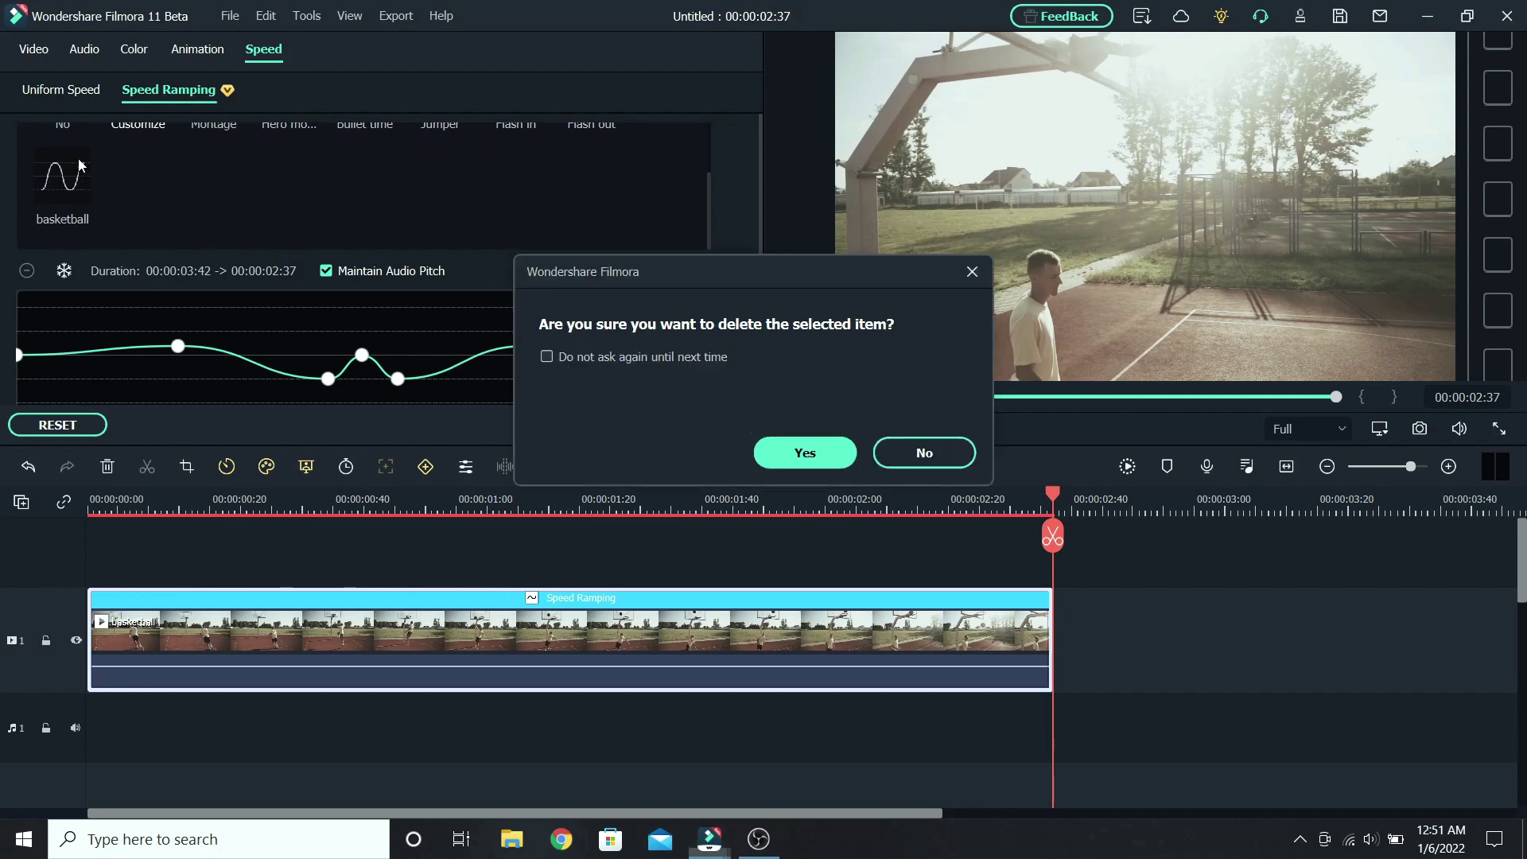
pyautogui.click(797, 454)
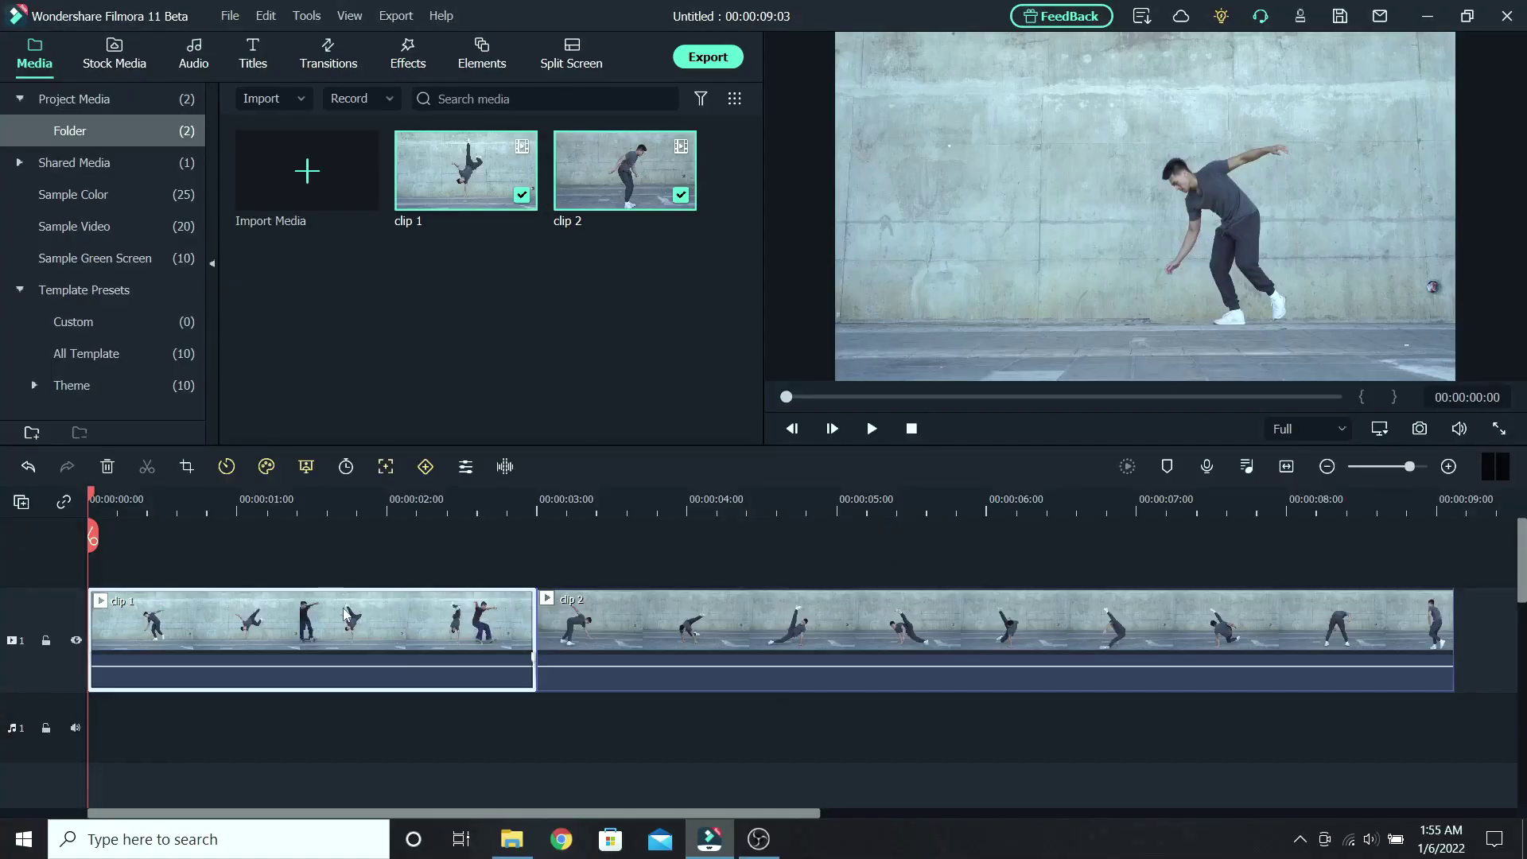
# Step: Apply the Flash out speed ramp to dancer clip 1 and speed up its ending
pyautogui.doubleClick(342, 608)
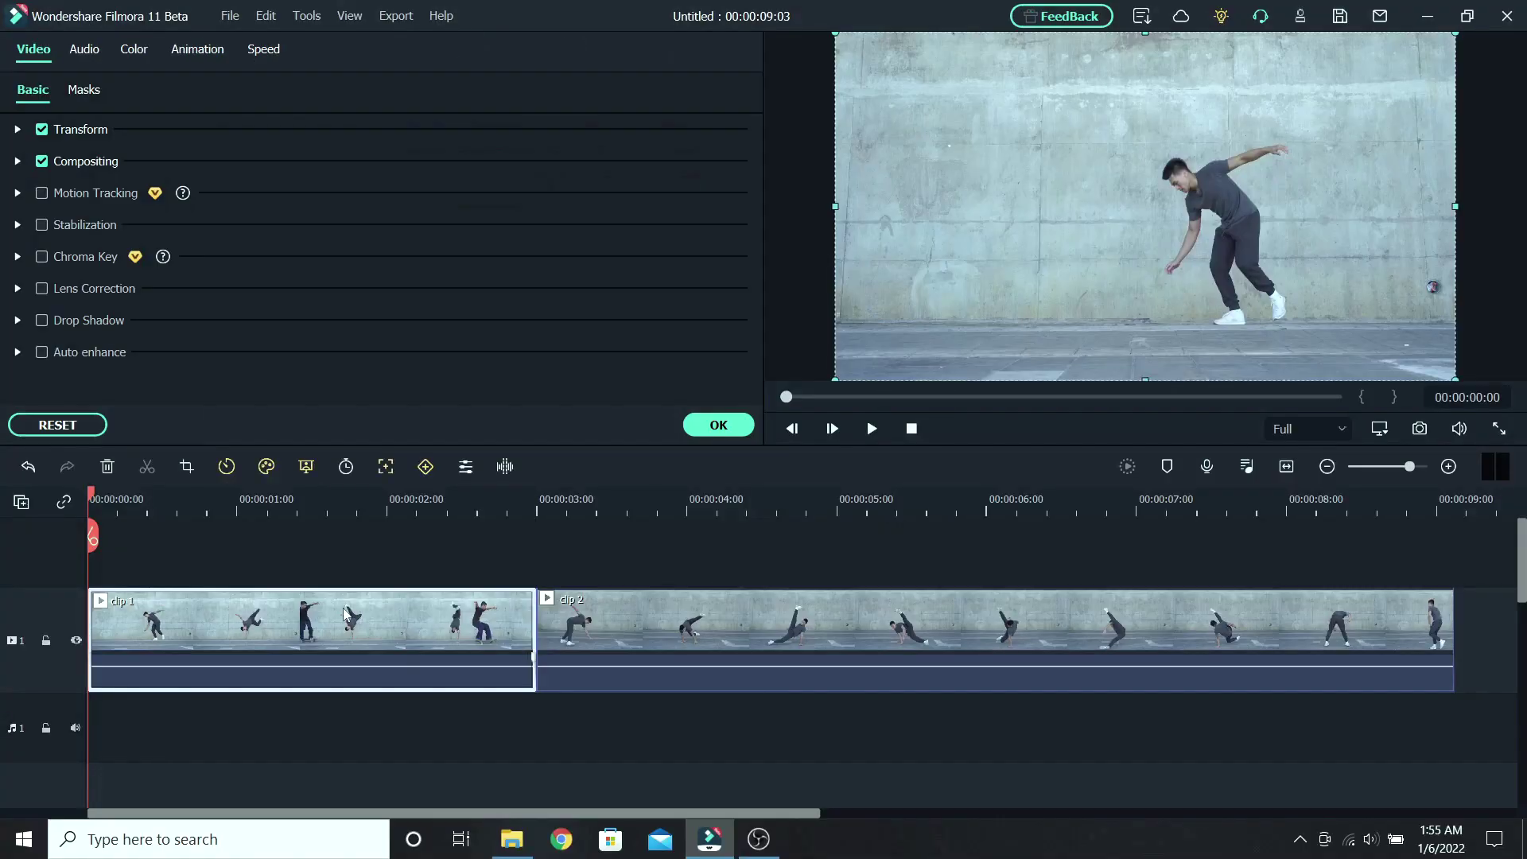
pyautogui.click(266, 50)
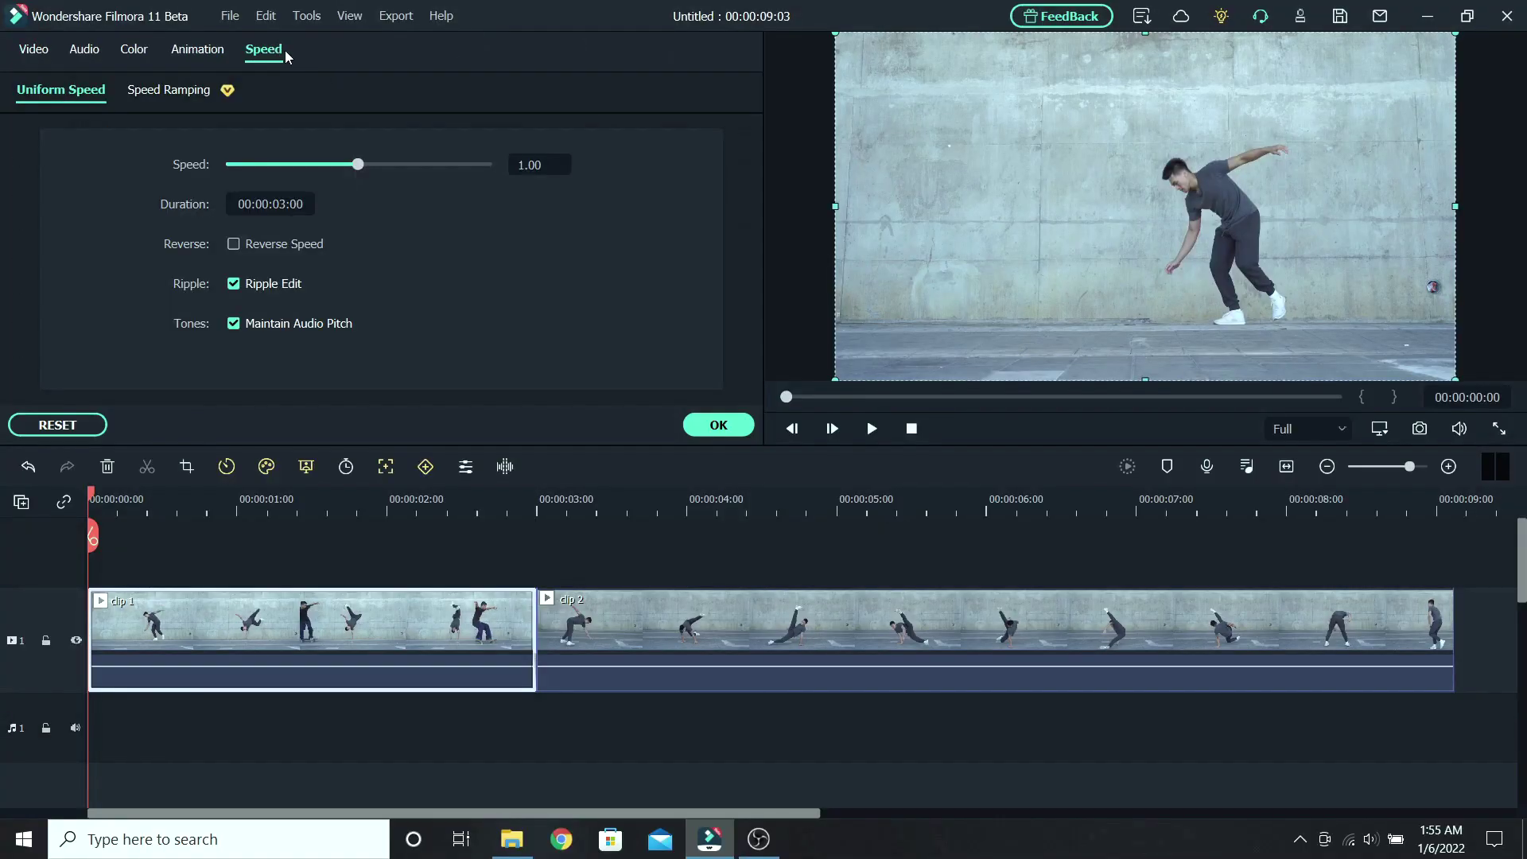
pyautogui.click(197, 91)
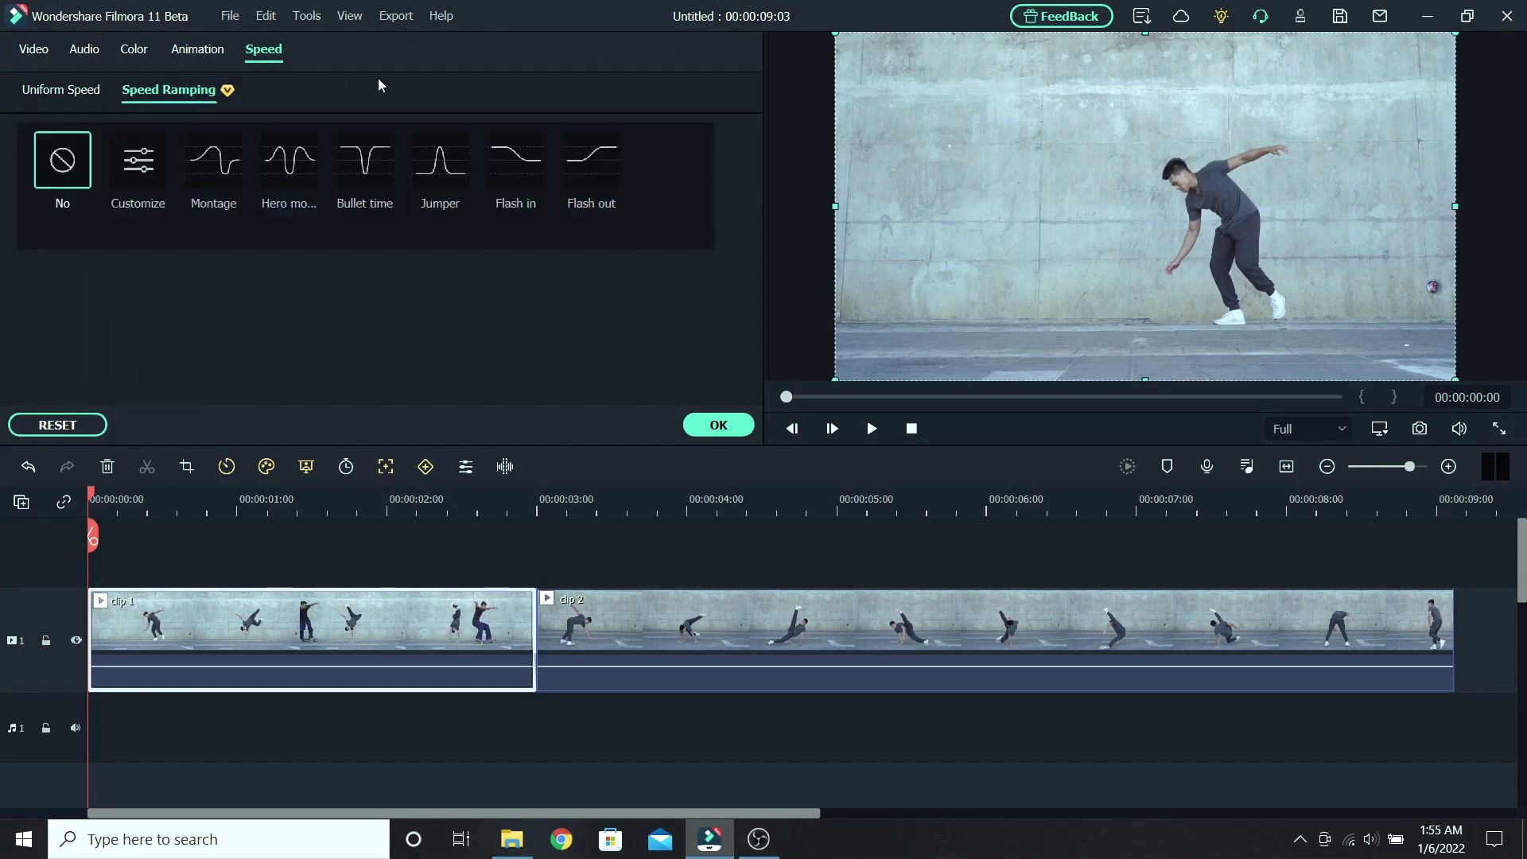
pyautogui.click(585, 177)
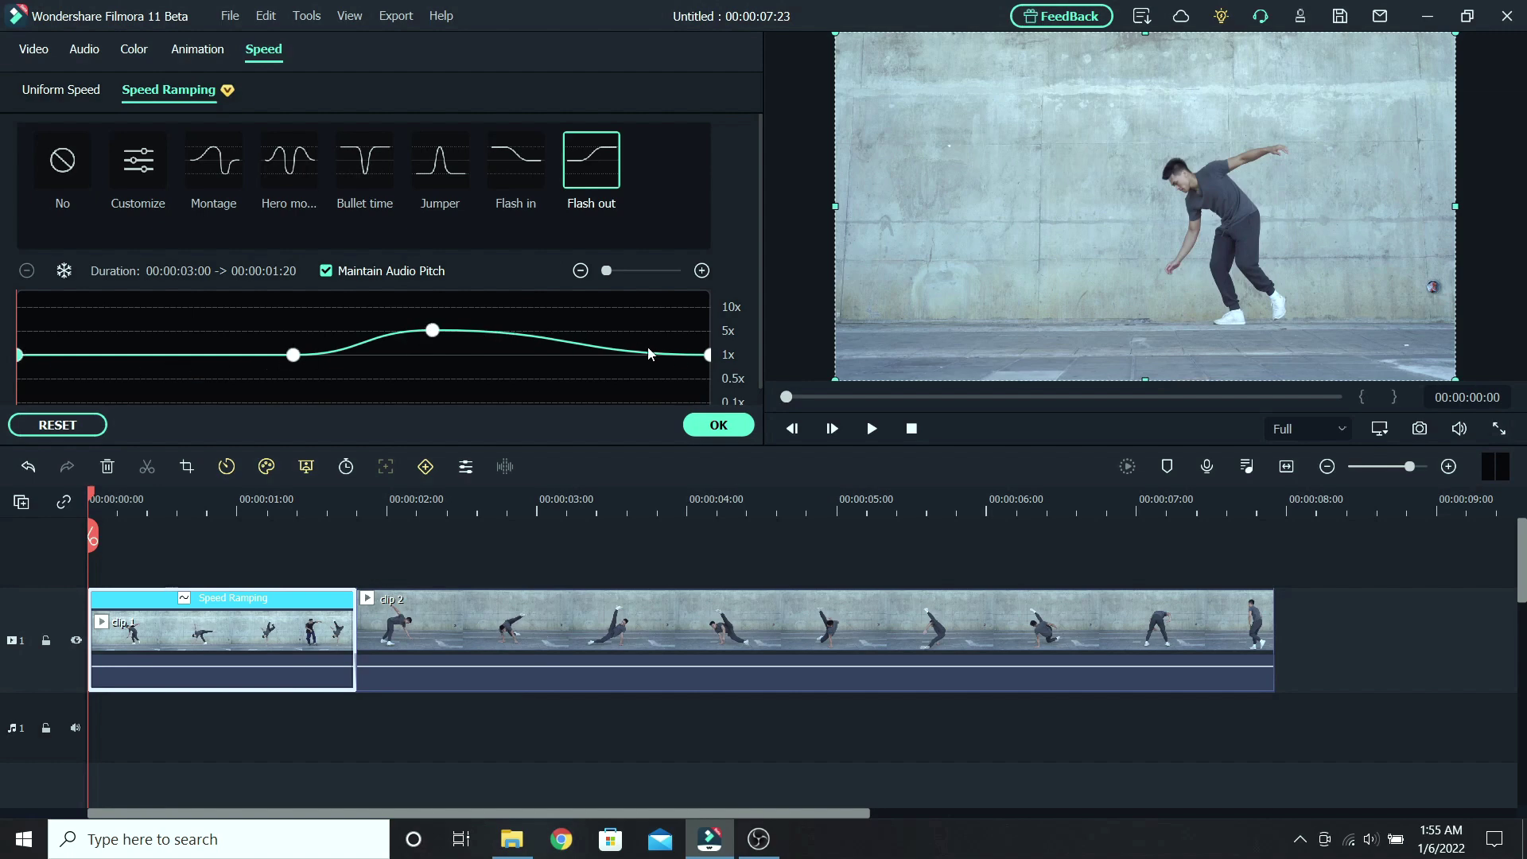
pyautogui.moveTo(708, 355); pyautogui.dragTo(719, 330)
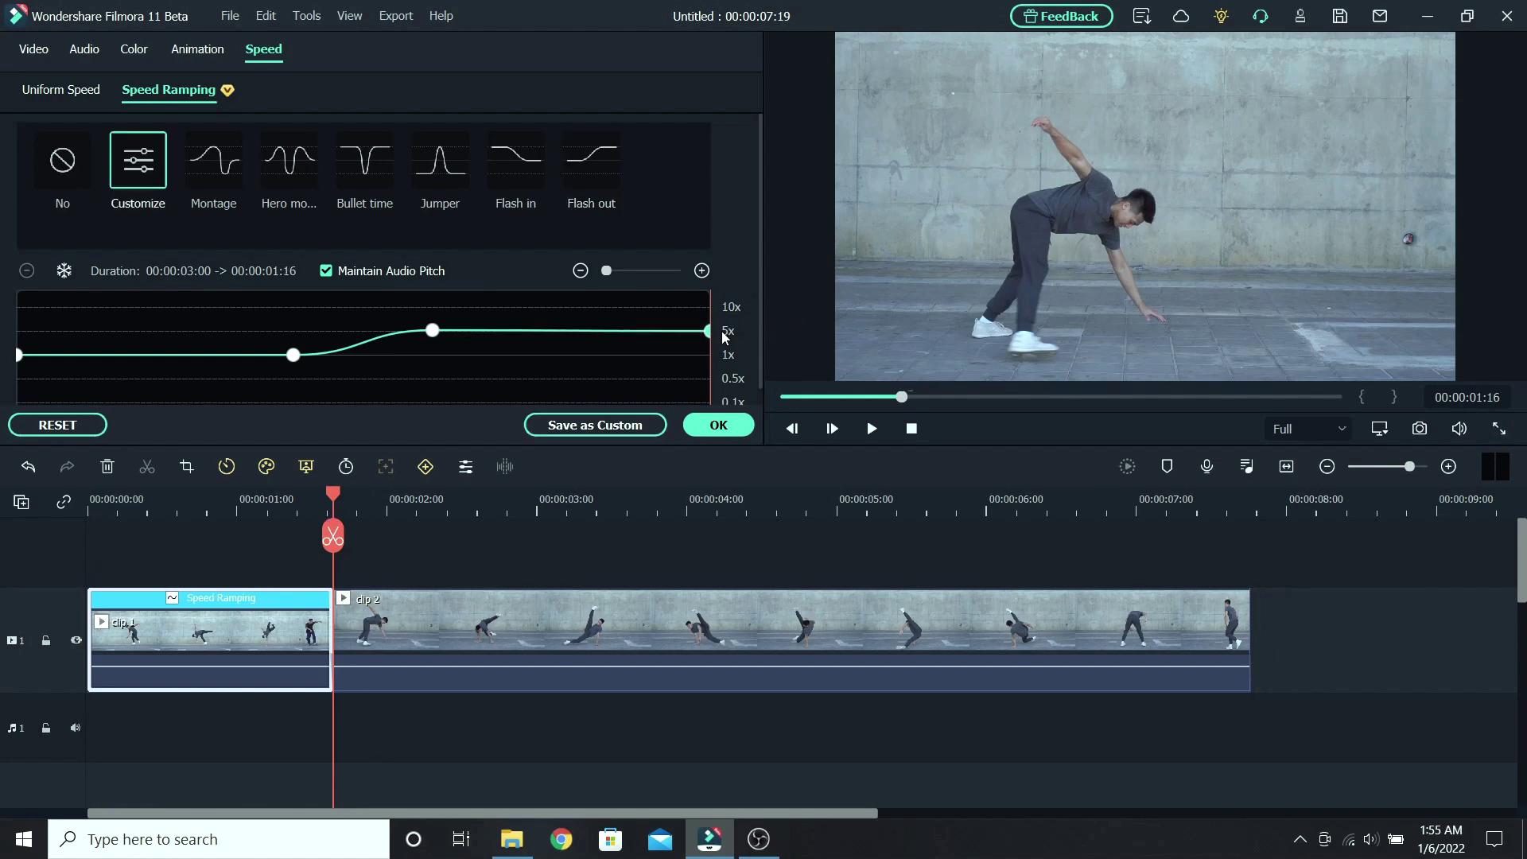
# Step: Apply the Flash in speed ramp to clip 2 and play both clips from the start
pyautogui.click(681, 619)
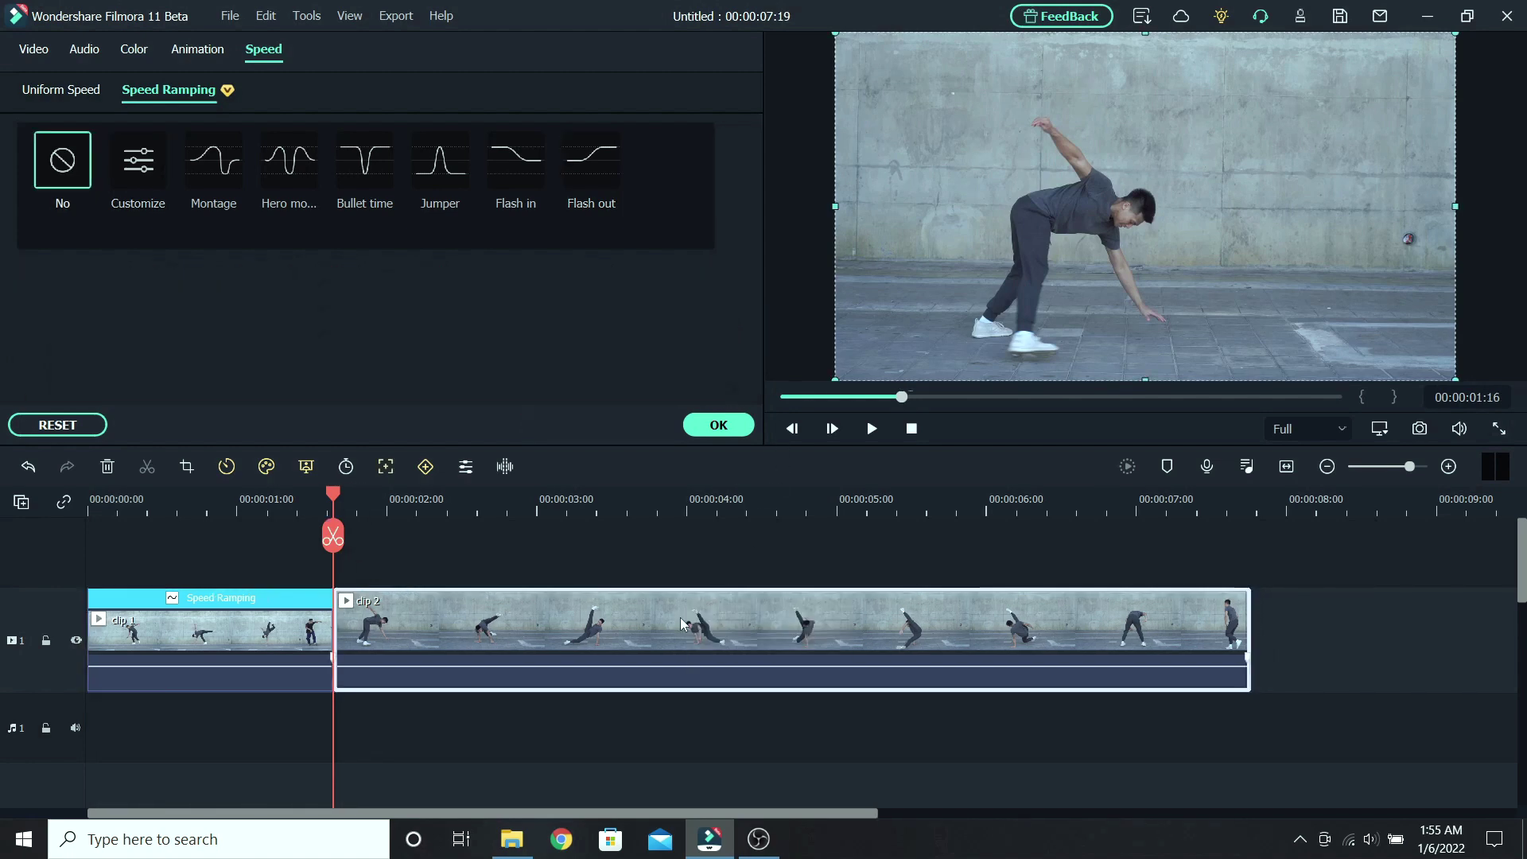
pyautogui.click(517, 184)
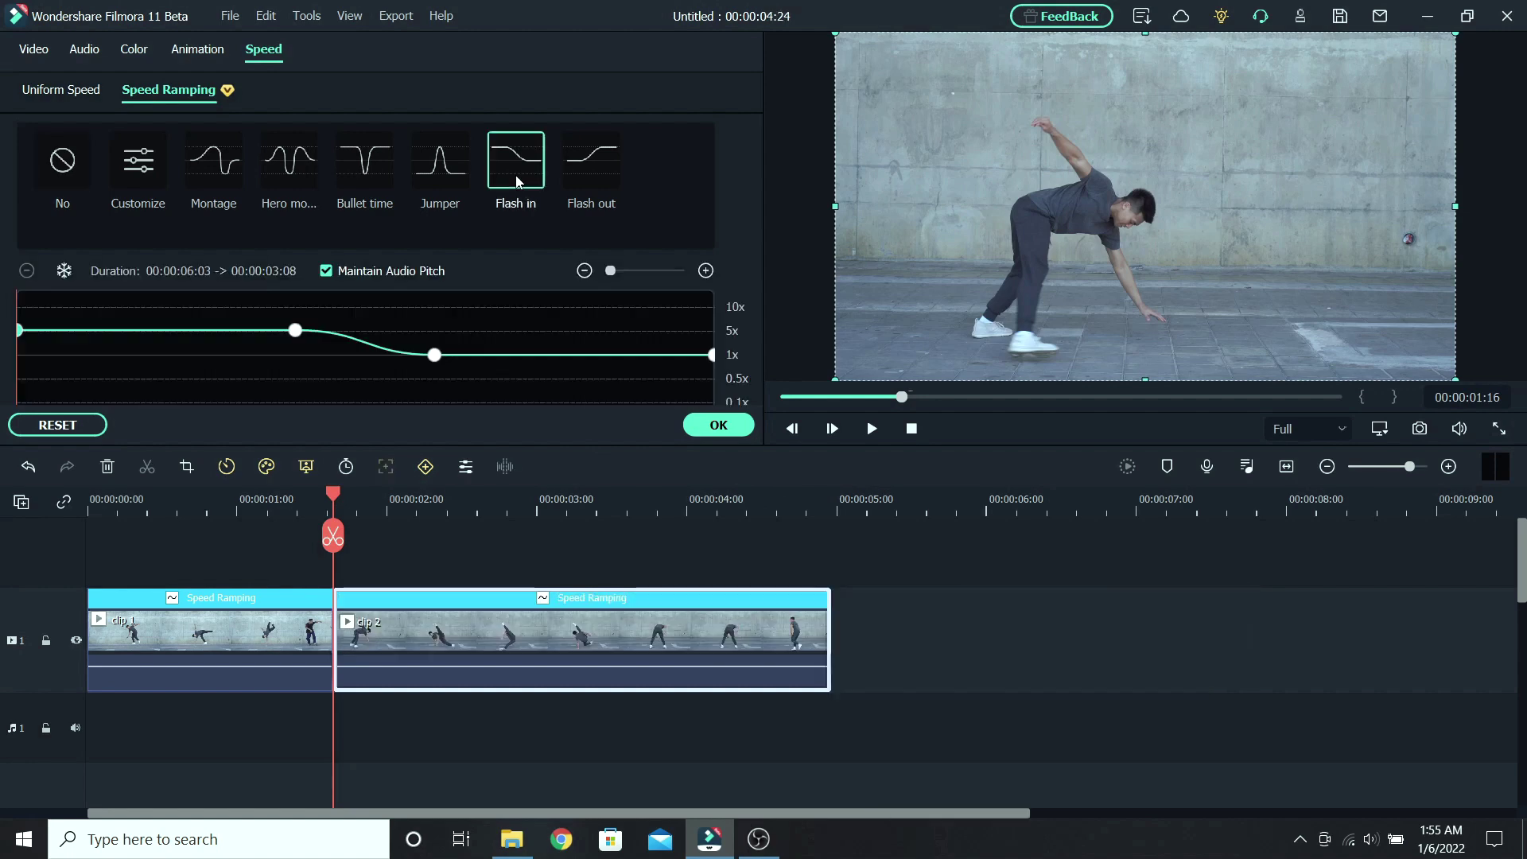
pyautogui.press('Home')
pyautogui.press('space')
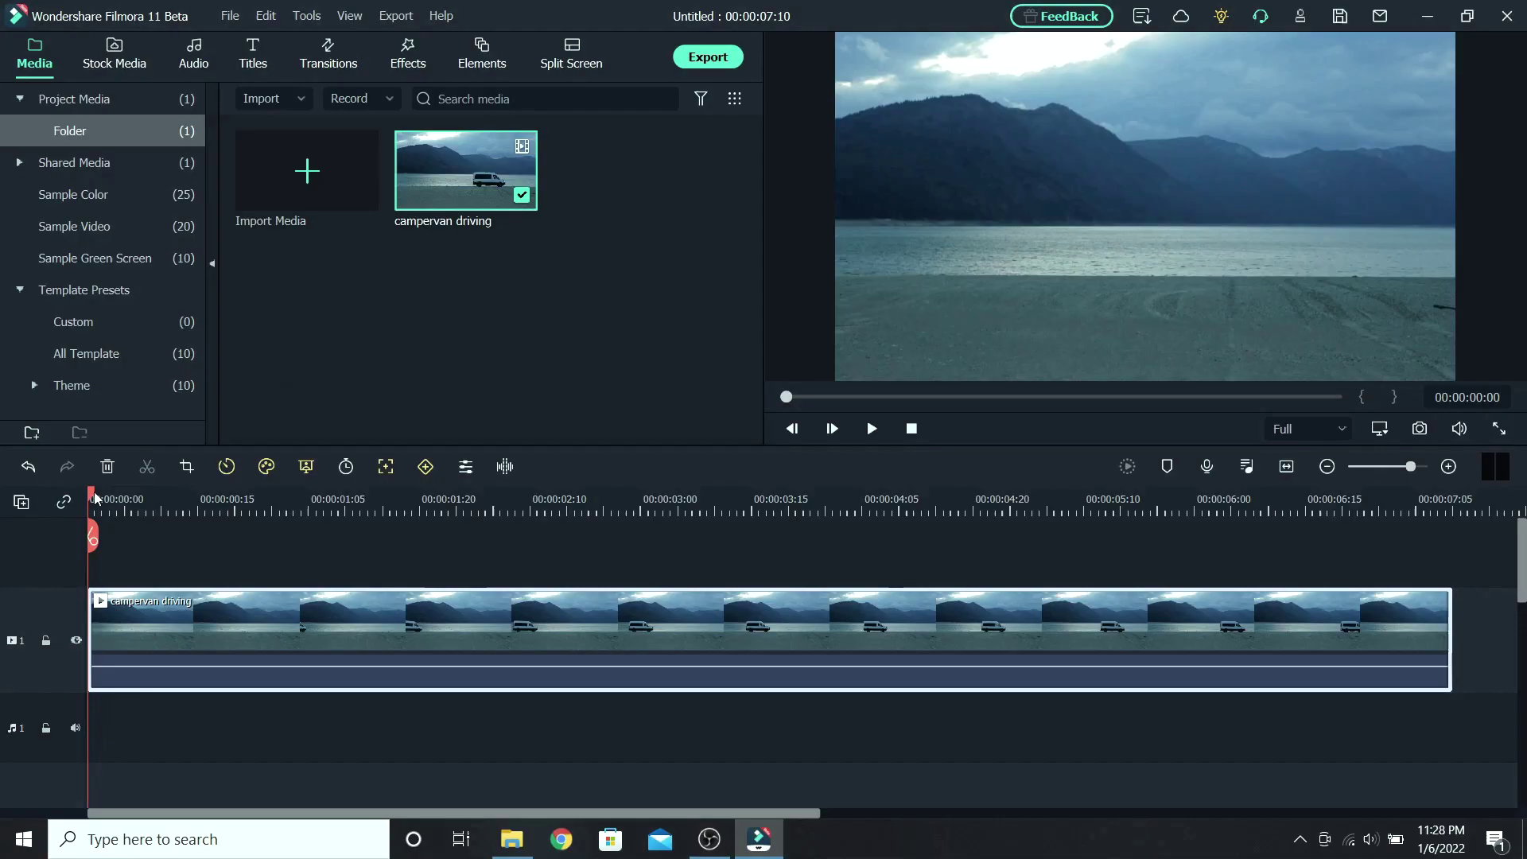
# Step: Drop the Default Title onto a track above the campervan clip and extend it to 00:00:06:21
pyautogui.moveTo(95, 499); pyautogui.dragTo(927, 517)
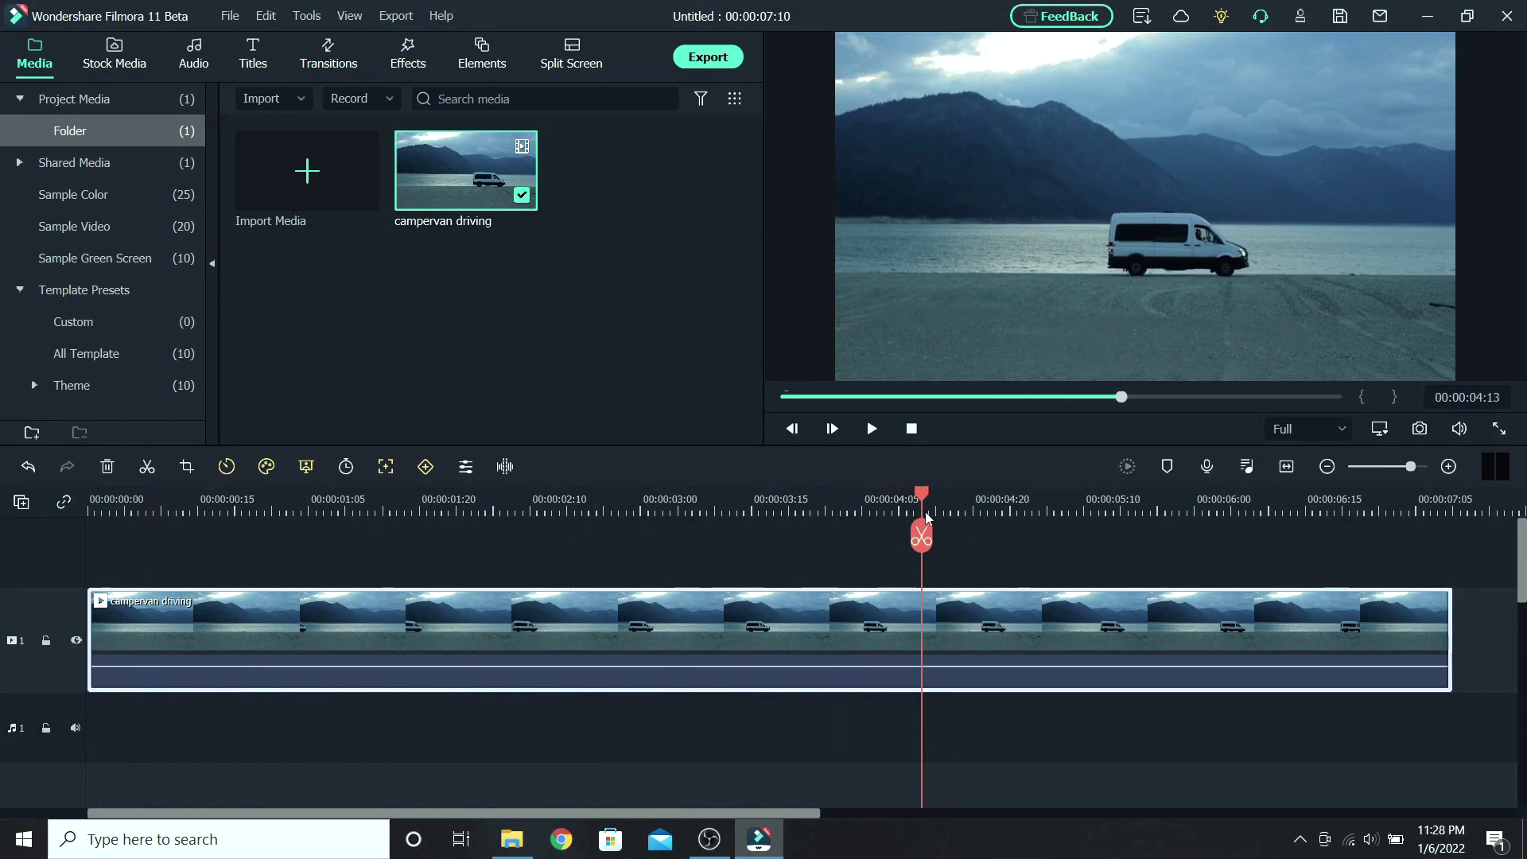
pyautogui.click(252, 56)
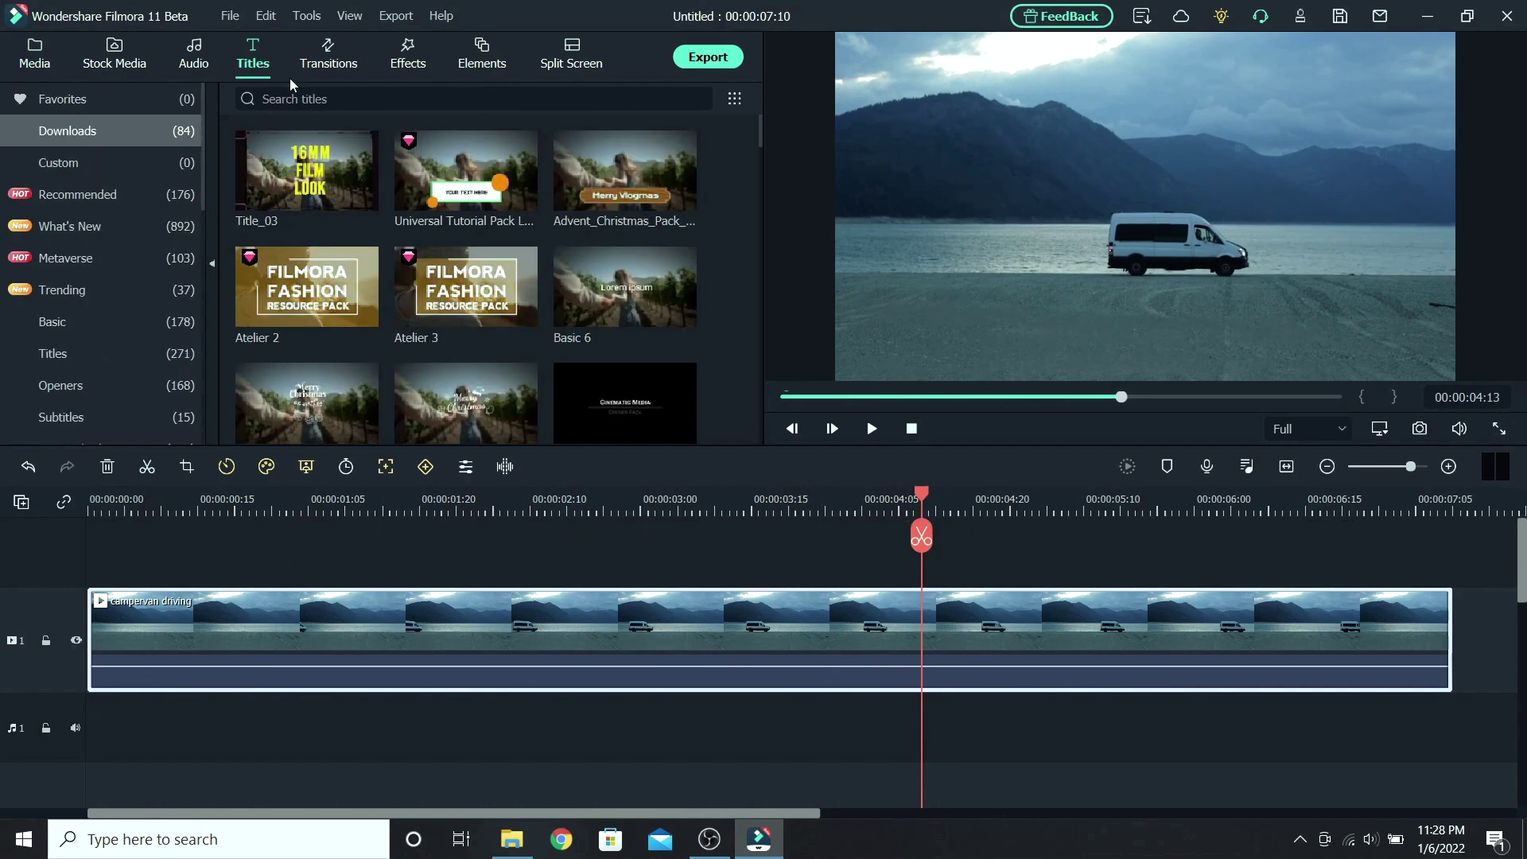
pyautogui.click(309, 99)
pyautogui.write('defaul')
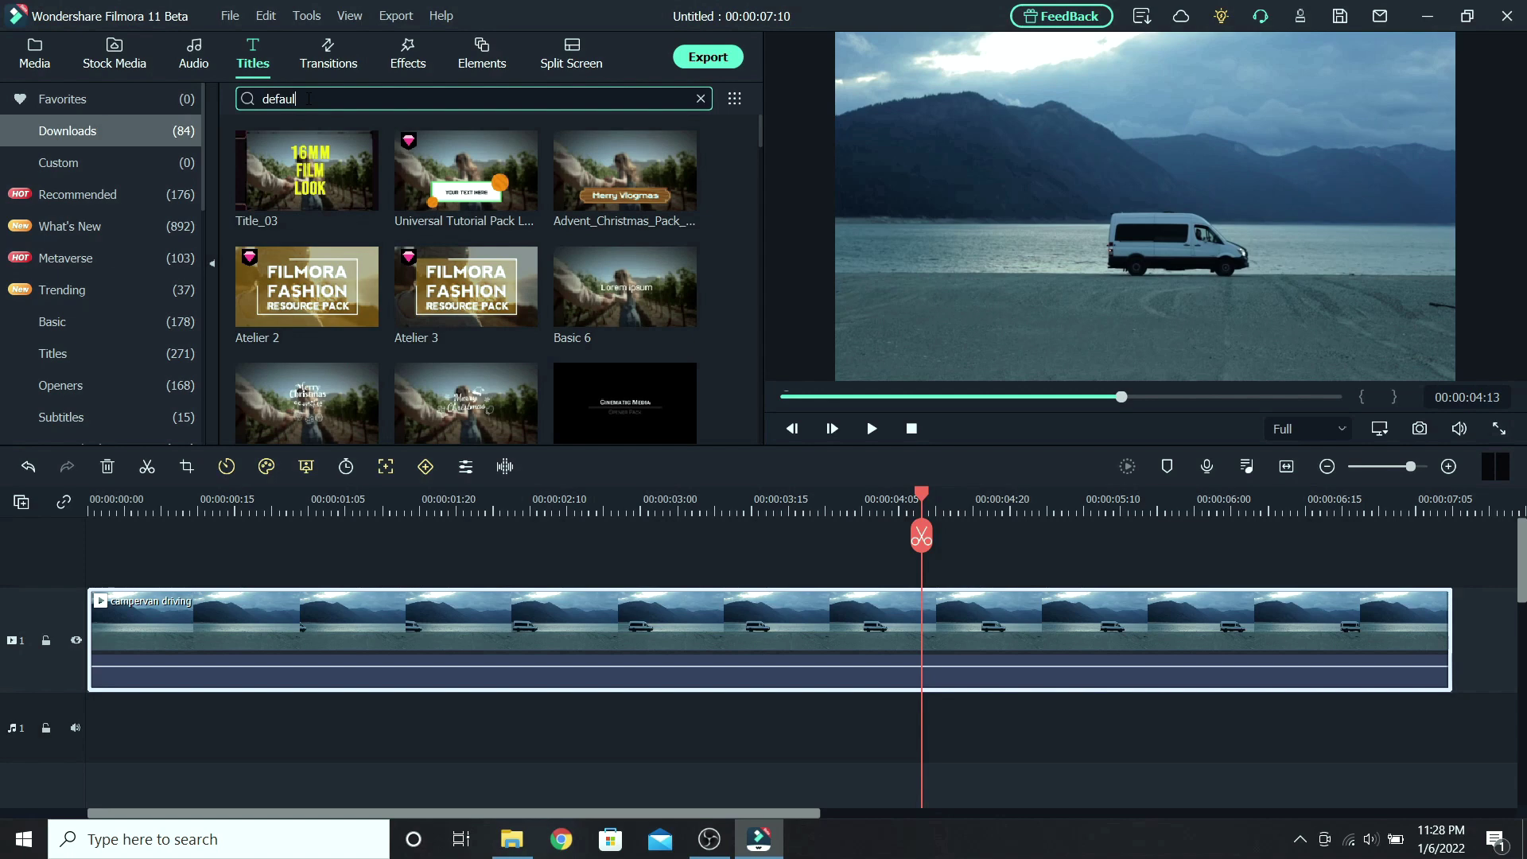
pyautogui.write('t')
pyautogui.moveTo(403, 227); pyautogui.dragTo(119, 549)
pyautogui.moveTo(1009, 616); pyautogui.dragTo(1445, 612)
# Step: Change the title text to 'Travel' and set its font to Segoe Print
pyautogui.doubleClick(1173, 616)
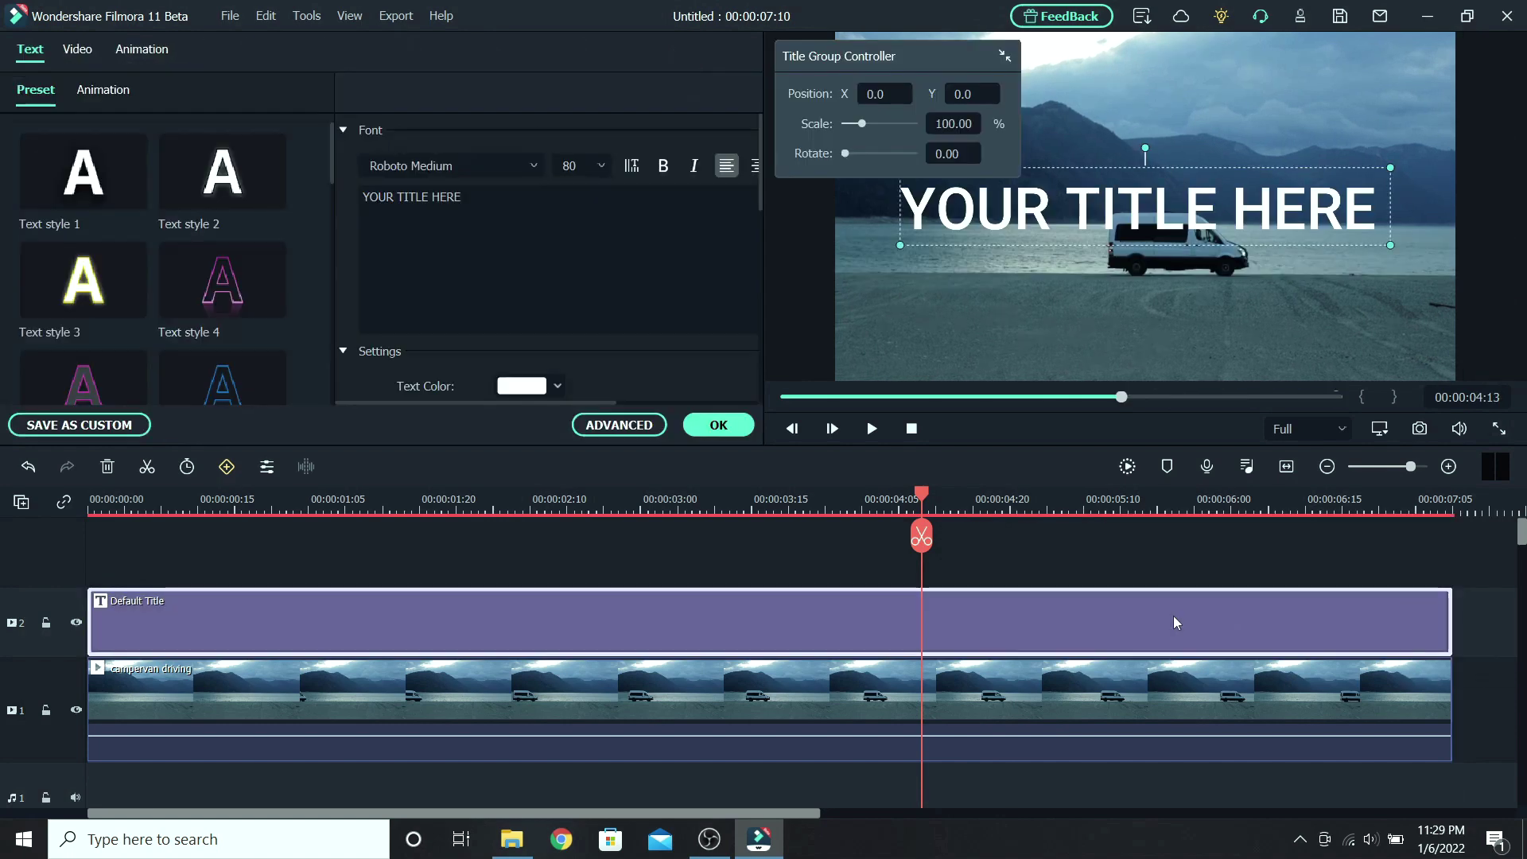
pyautogui.click(548, 225)
pyautogui.press('BackSpace')
pyautogui.press('BackSpace')
pyautogui.press('BackSpace')
pyautogui.press('BackSpace')
pyautogui.press('BackSpace')
pyautogui.press('BackSpace')
pyautogui.press('BackSpace')
pyautogui.press('BackSpace')
pyautogui.press('BackSpace')
pyautogui.press('BackSpace')
pyautogui.press('BackSpace')
pyautogui.press('BackSpace')
pyautogui.press('BackSpace')
pyautogui.press('BackSpace')
pyautogui.press('BackSpace')
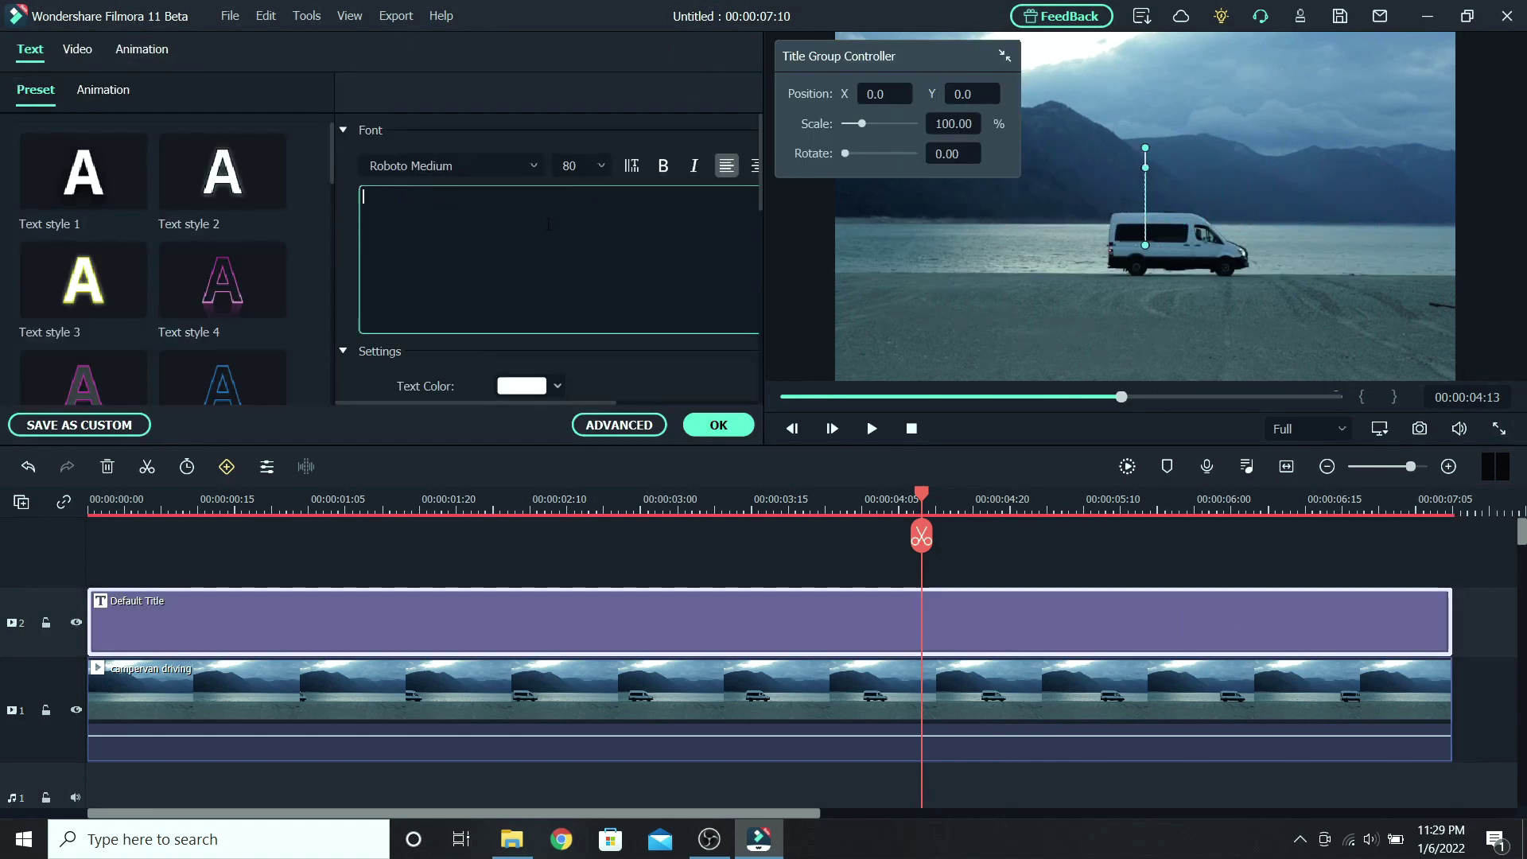
pyautogui.write('Trave')
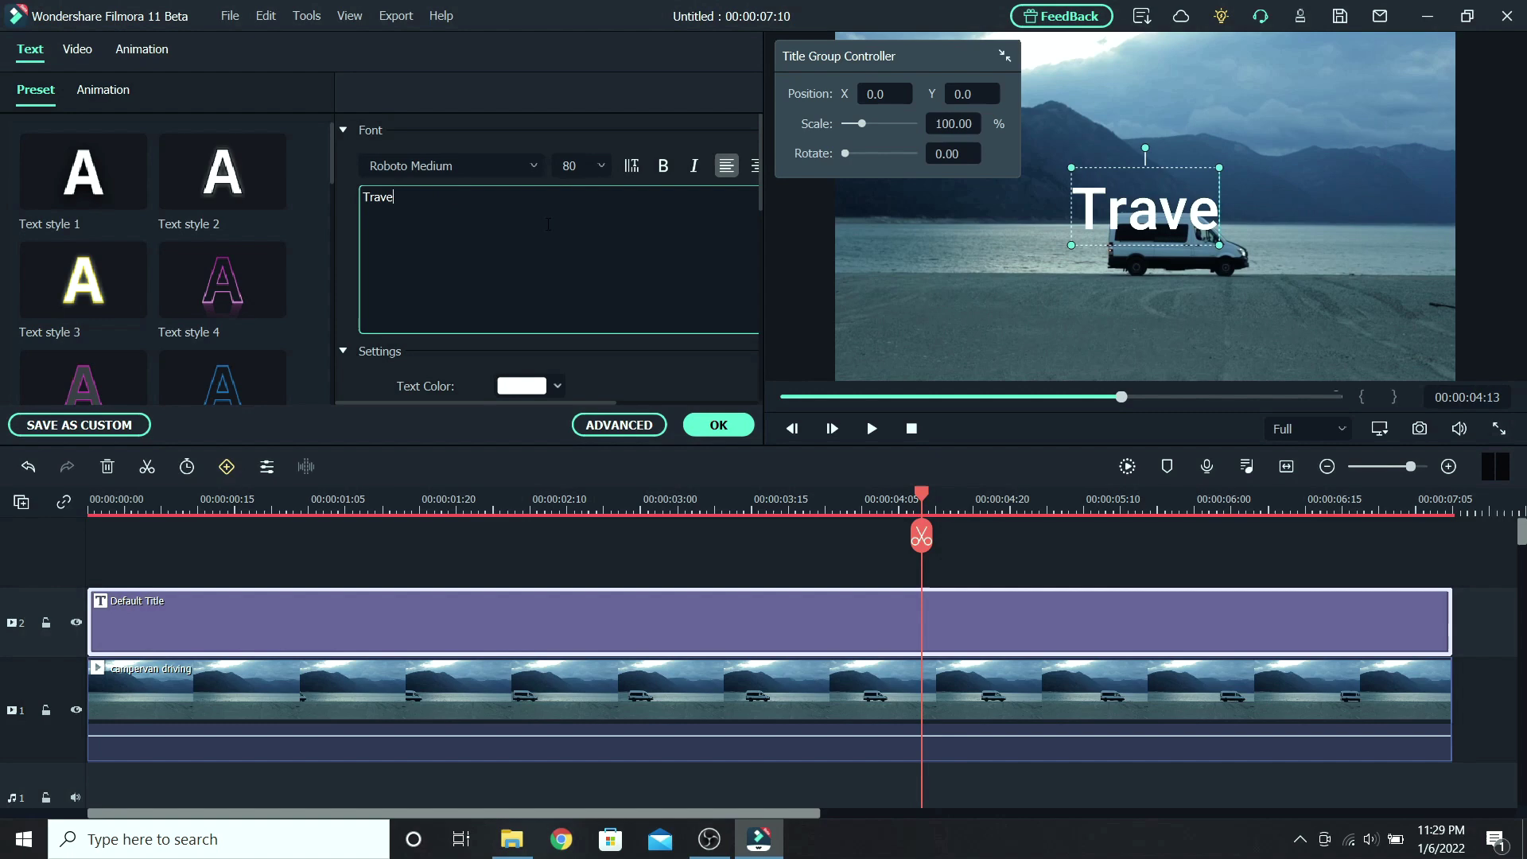
pyautogui.write('l')
pyautogui.click(534, 162)
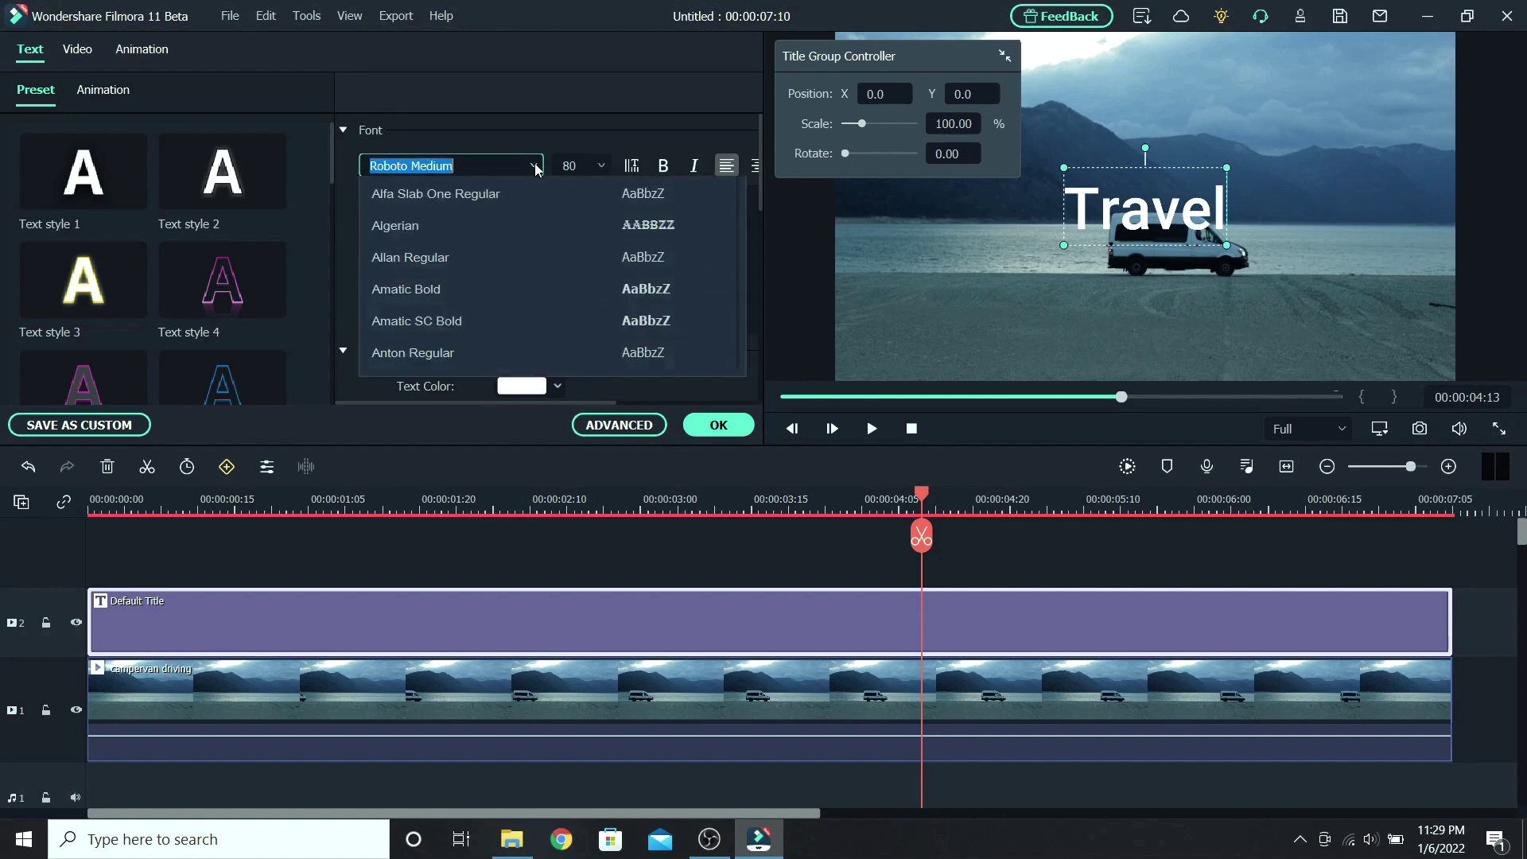
pyautogui.press('Down')
pyautogui.press('Down')
pyautogui.press('Down')
pyautogui.press('Down')
pyautogui.press('Down')
pyautogui.press('Down')
pyautogui.press('Down')
pyautogui.press('Down')
pyautogui.press('Down')
pyautogui.press('Down')
pyautogui.press('Down')
pyautogui.press('Down')
pyautogui.press('Down')
pyautogui.press('Down')
pyautogui.press('Down')
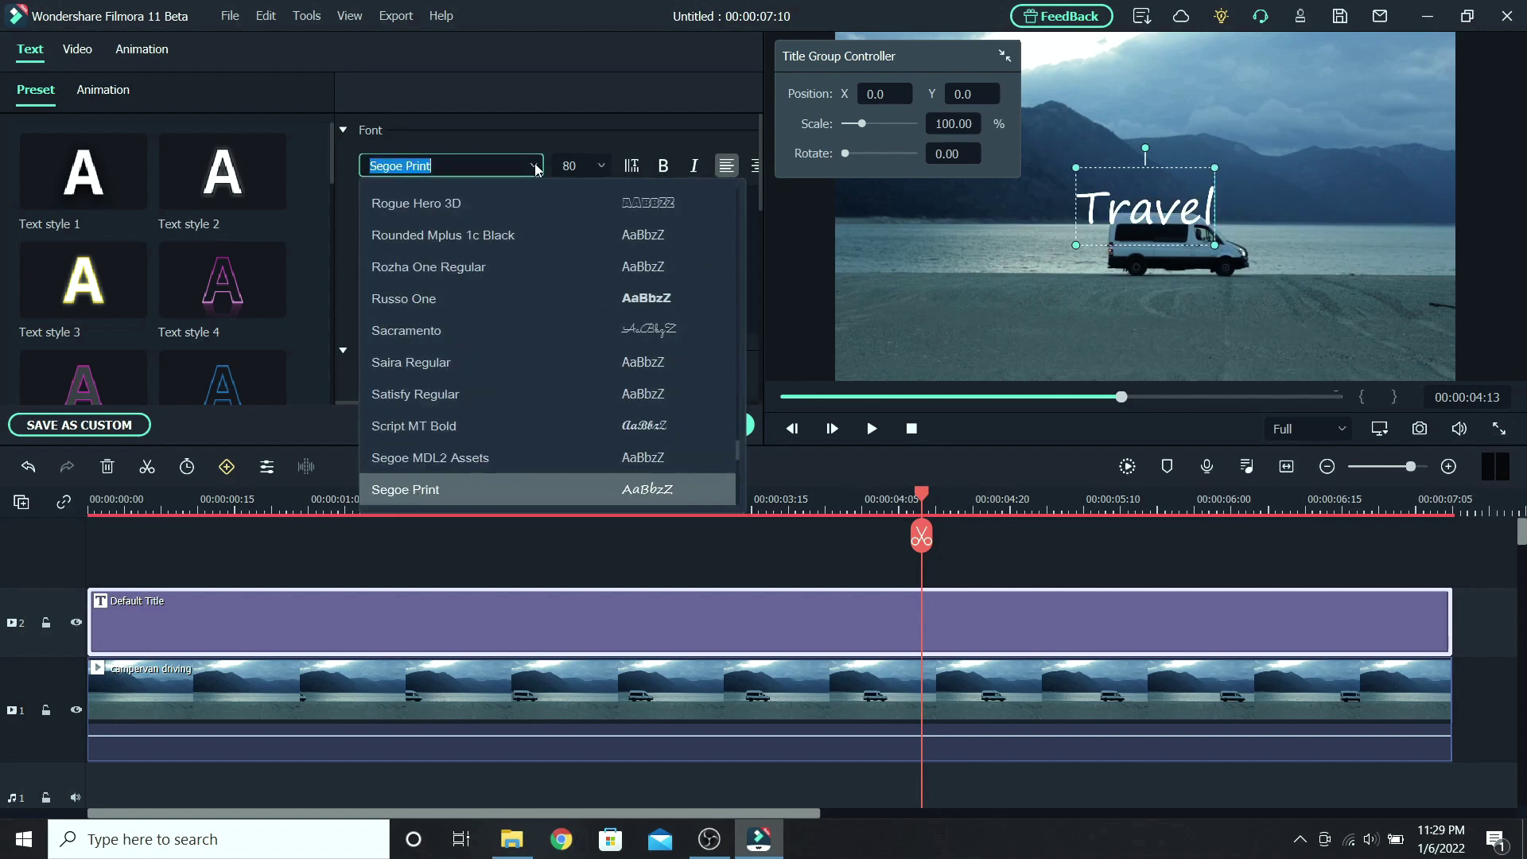
pyautogui.press('Return')
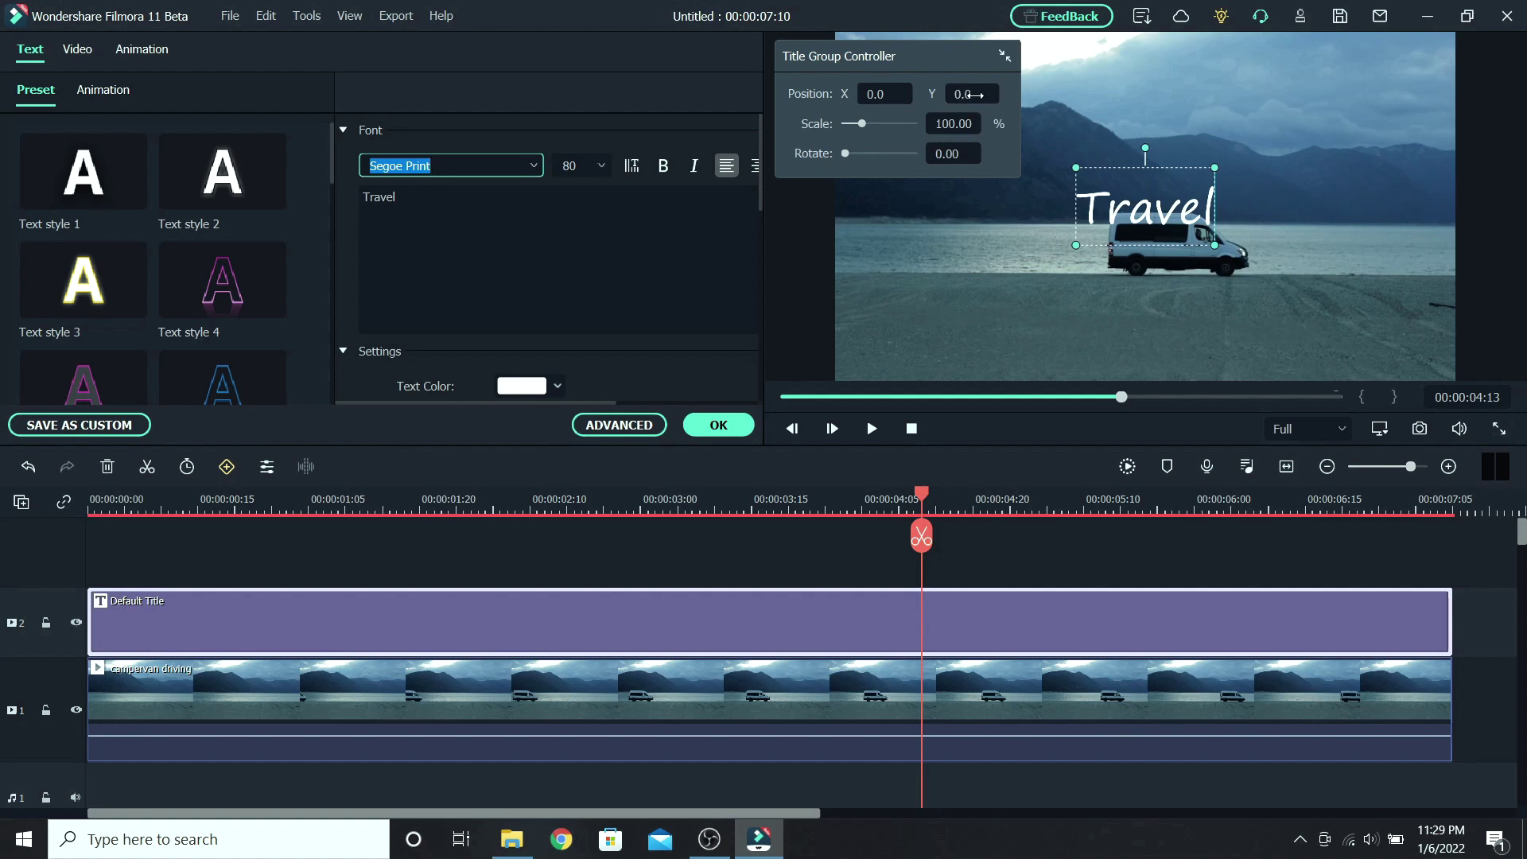
# Step: Lower the title to Y -100 onto the van, review it, and close the title editor
pyautogui.moveTo(931, 94); pyautogui.dragTo(899, 94)
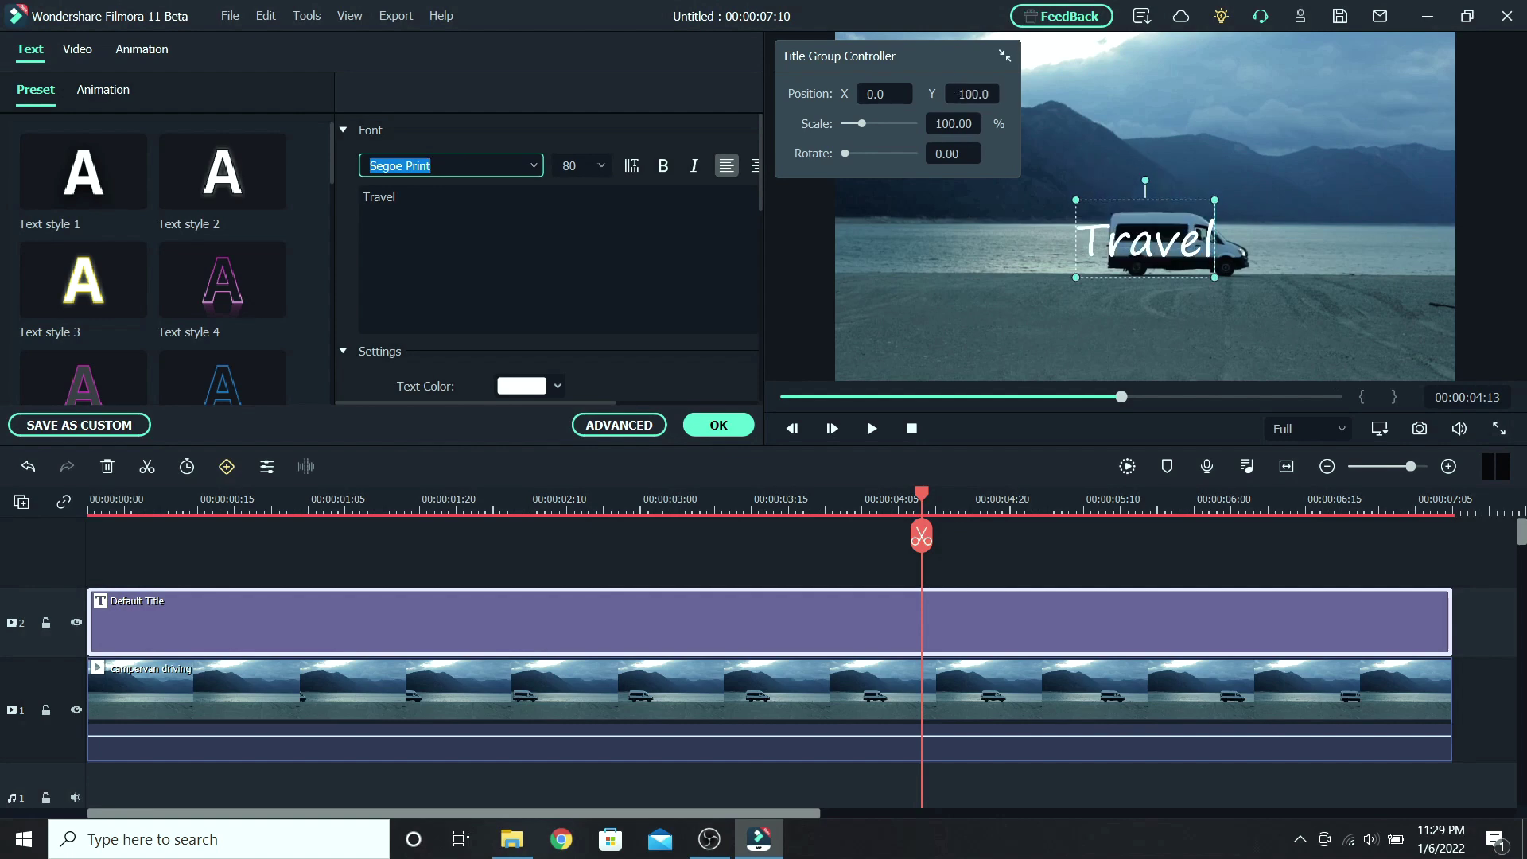
pyautogui.click(1005, 55)
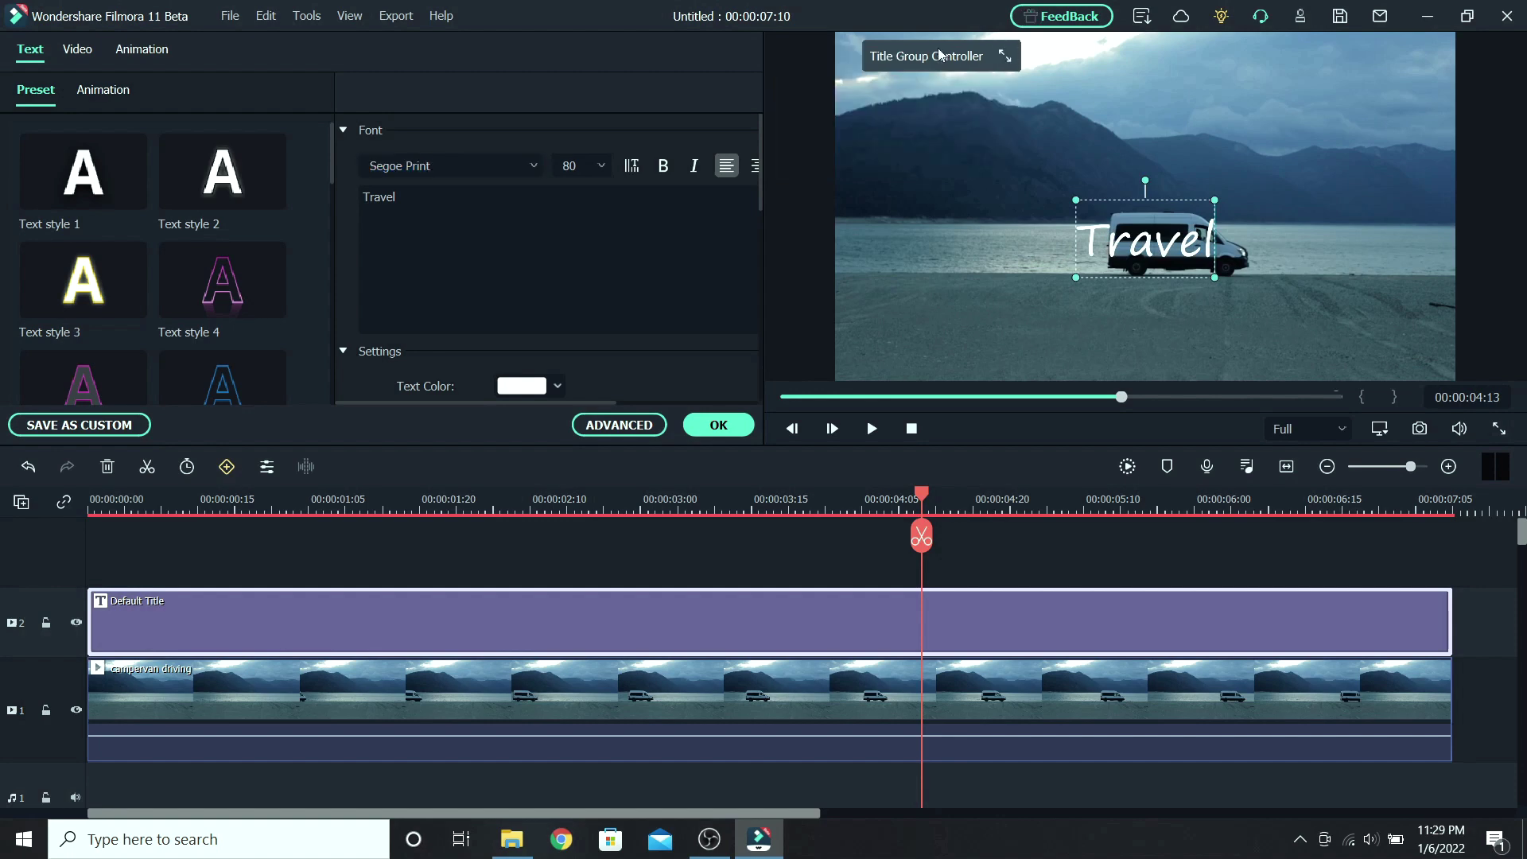
pyautogui.moveTo(940, 62); pyautogui.dragTo(898, 18)
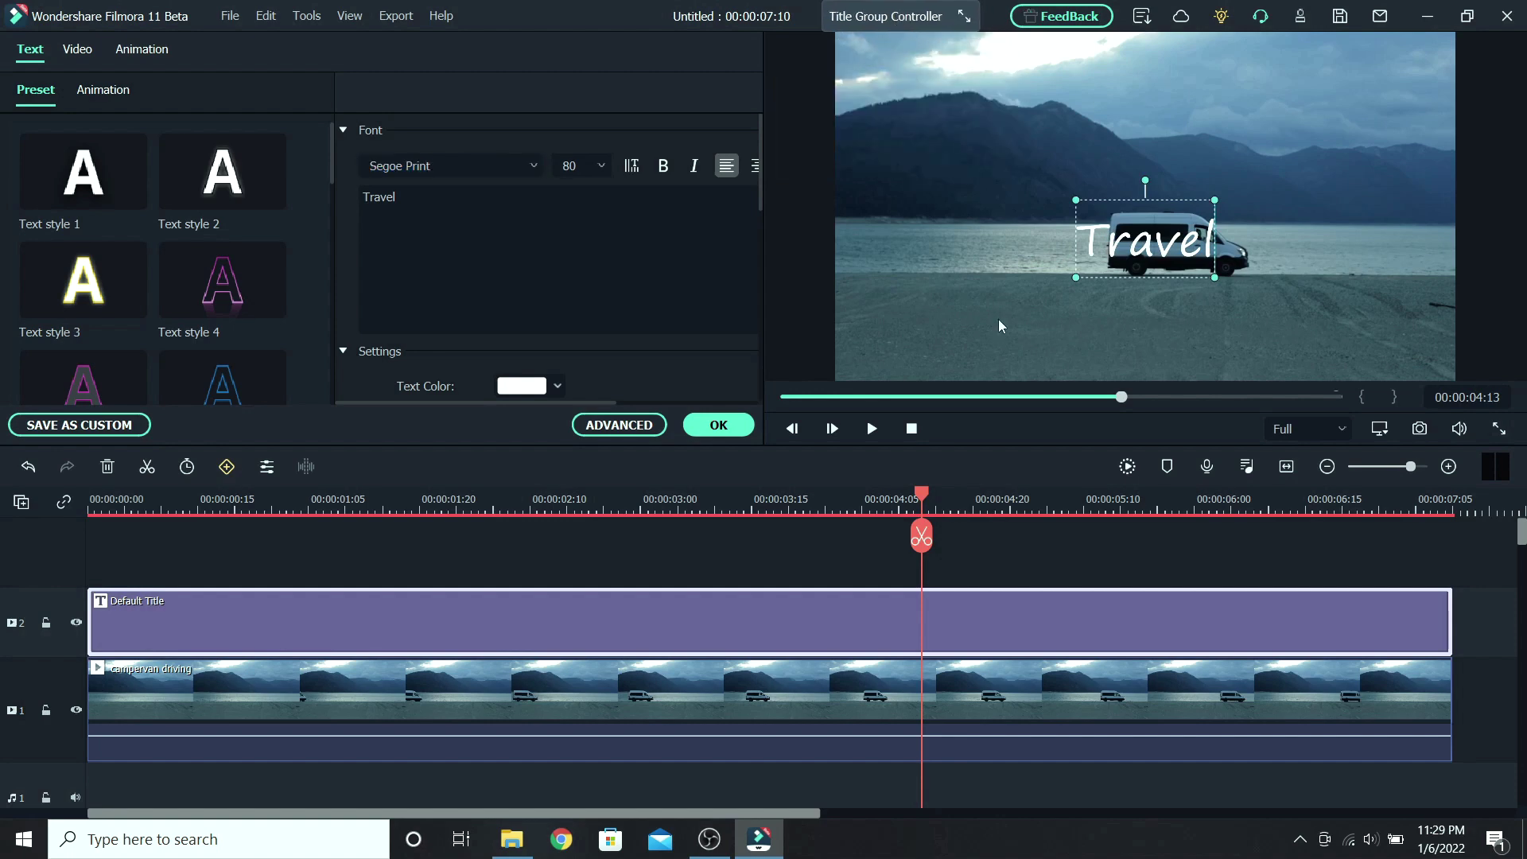
pyautogui.click(994, 539)
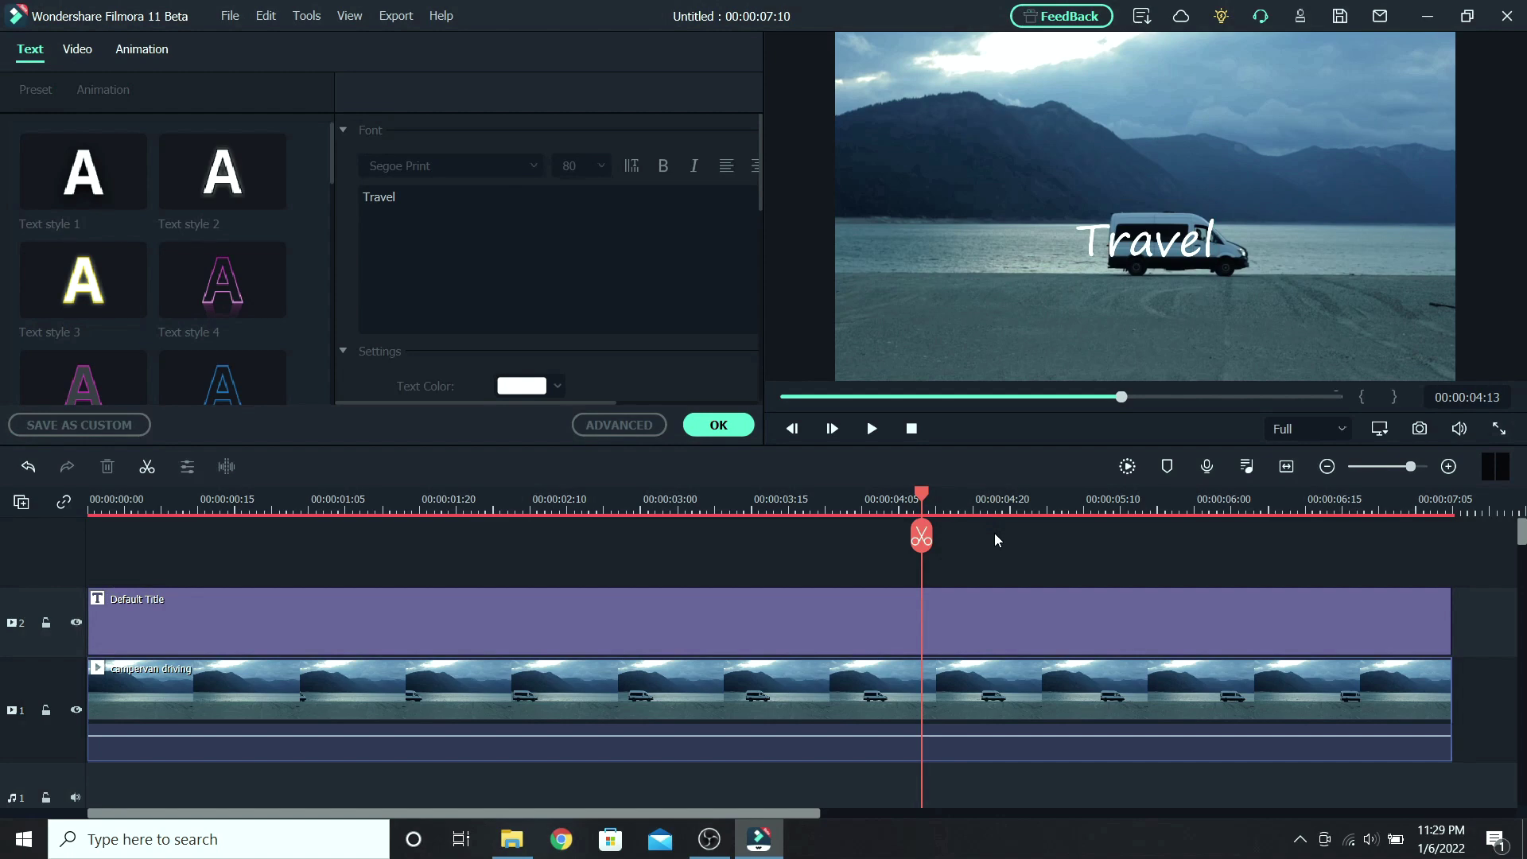
pyautogui.press('Left')
pyautogui.press('Left')
pyautogui.press('Left')
pyautogui.press('Left')
pyautogui.press('Left')
pyautogui.press('Left')
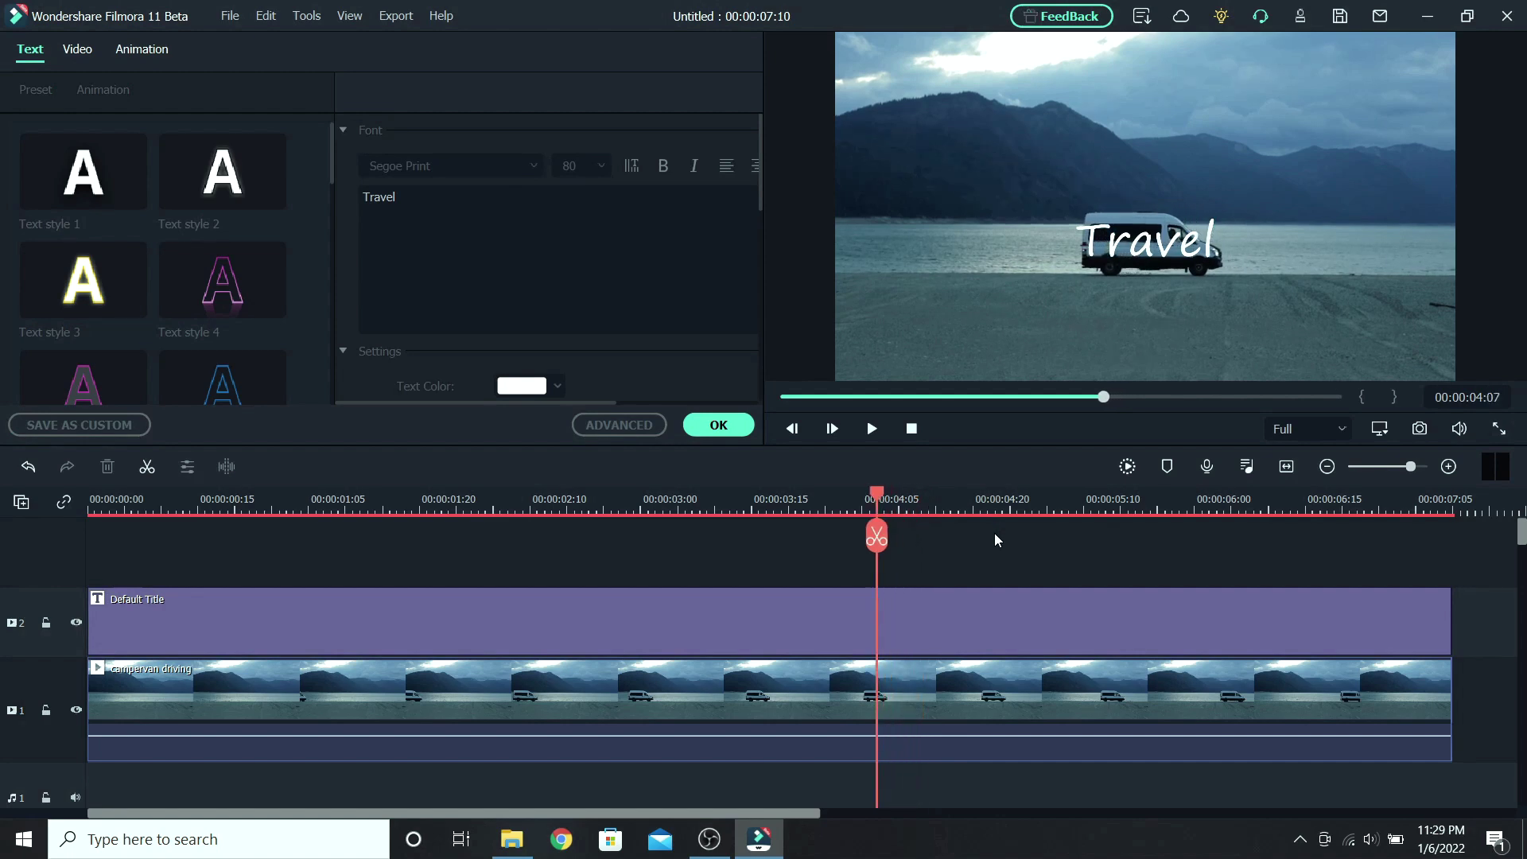
pyautogui.press('Left')
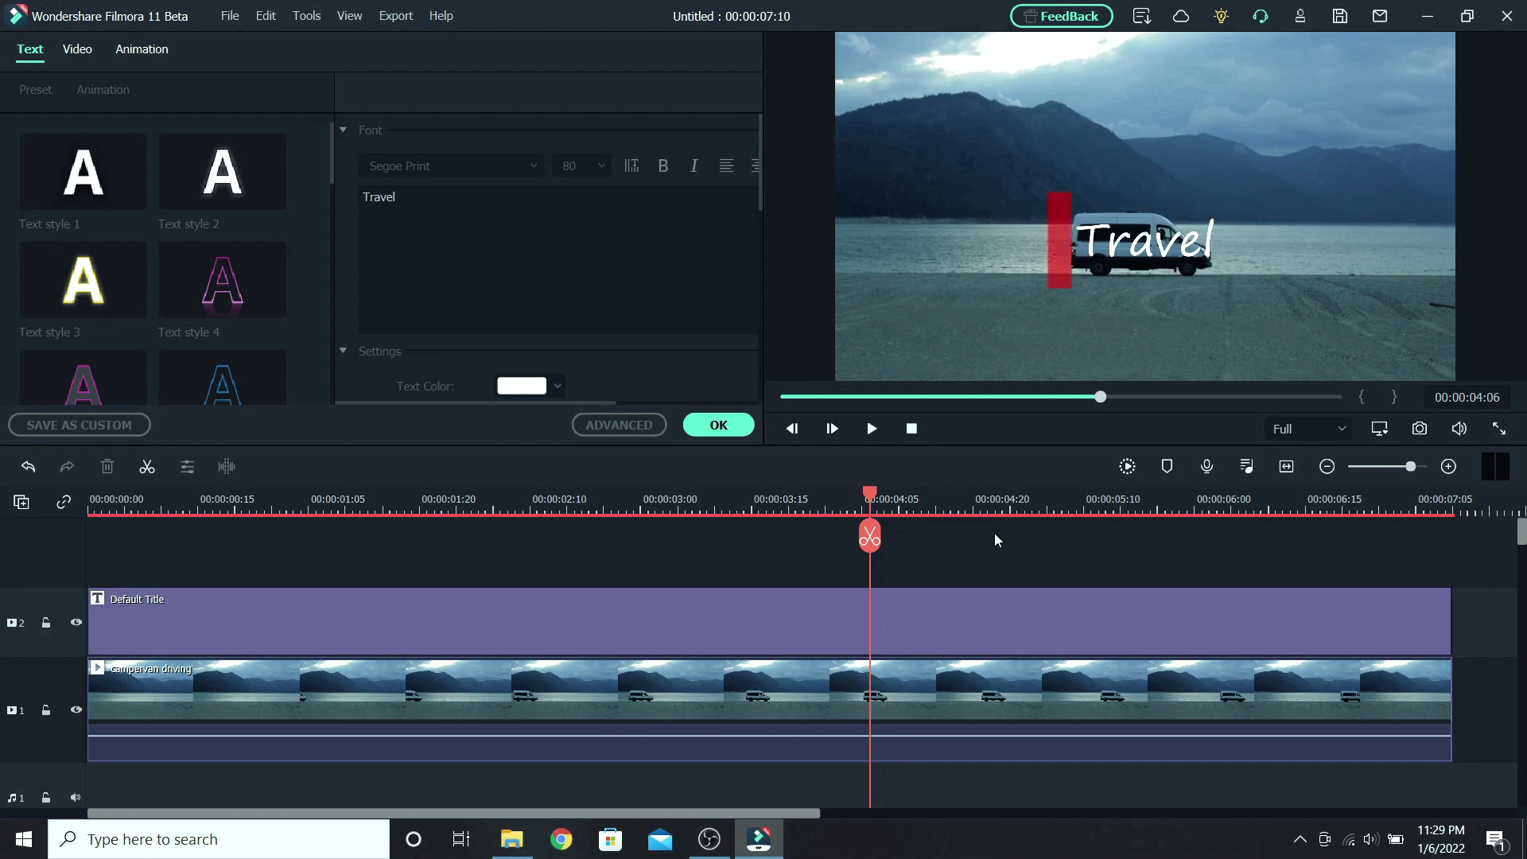
pyautogui.click(719, 424)
# Step: Place another campervan driving clip on a new top track and bring up its mask options
pyautogui.click(35, 55)
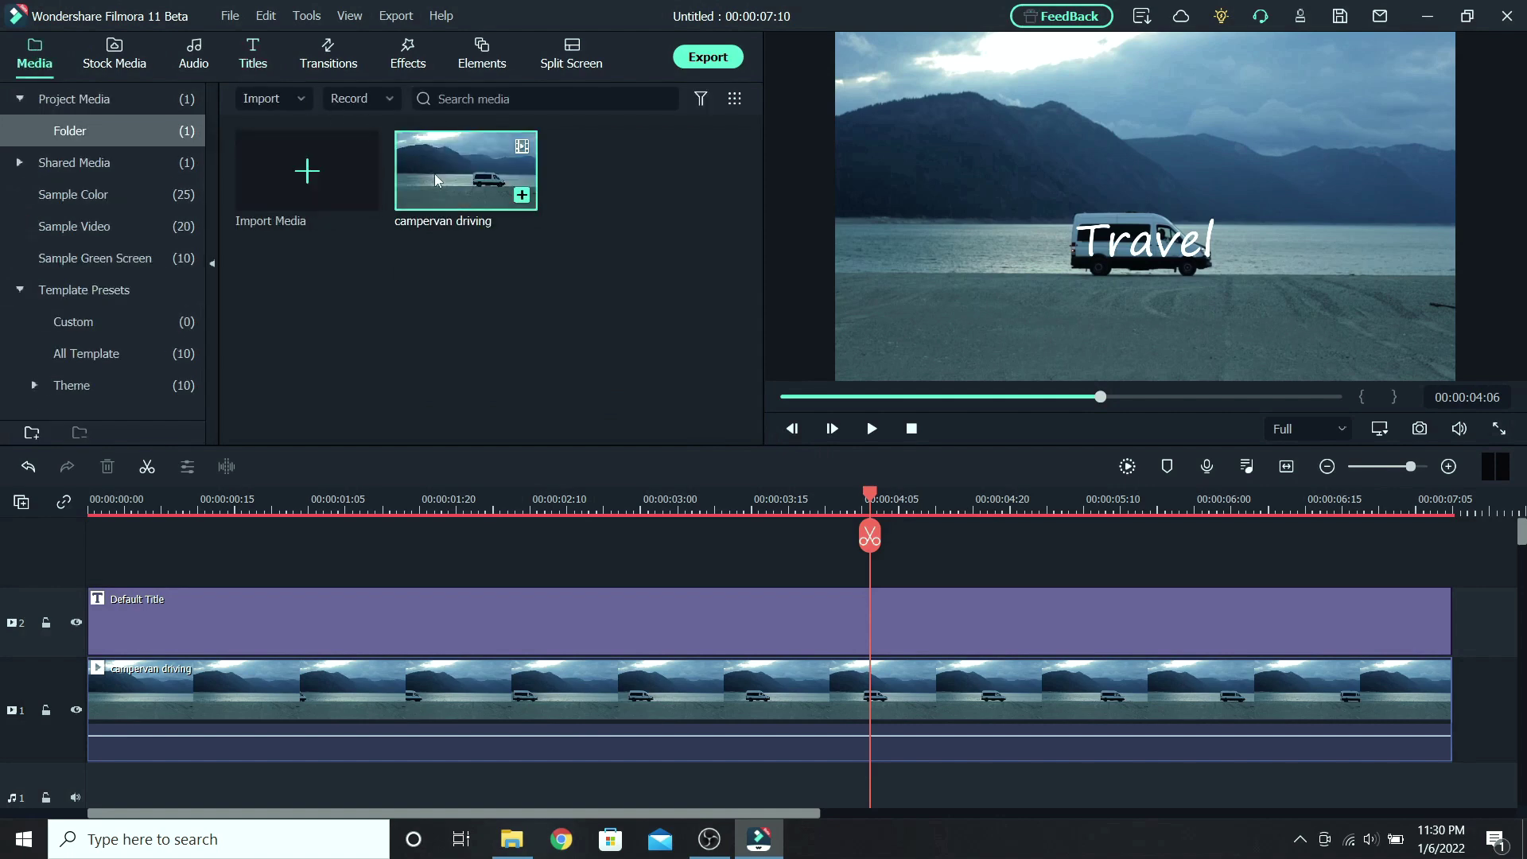
pyautogui.moveTo(435, 173); pyautogui.dragTo(83, 528)
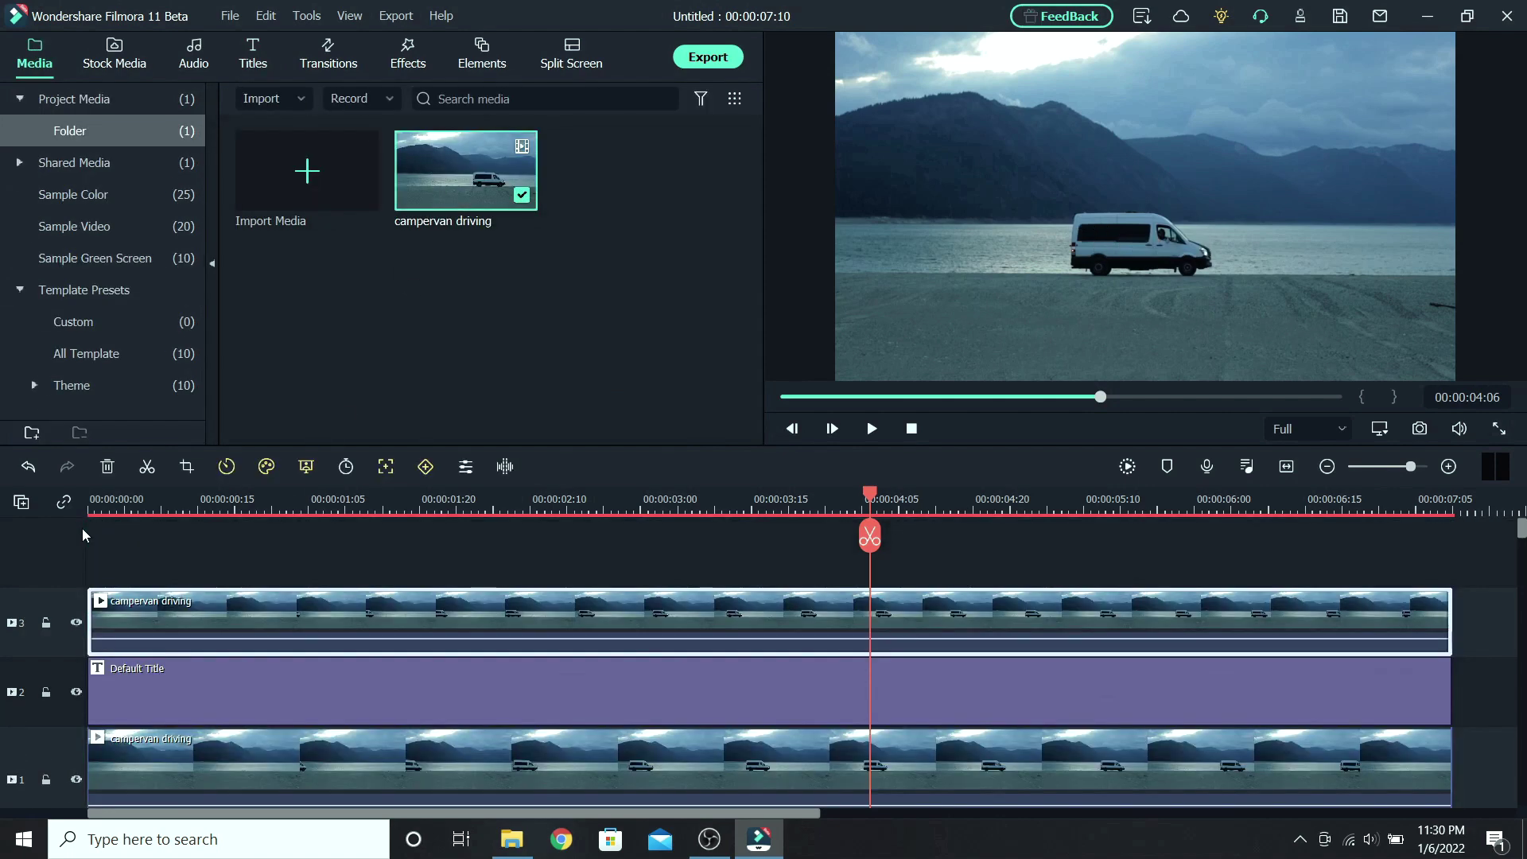
pyautogui.doubleClick(614, 609)
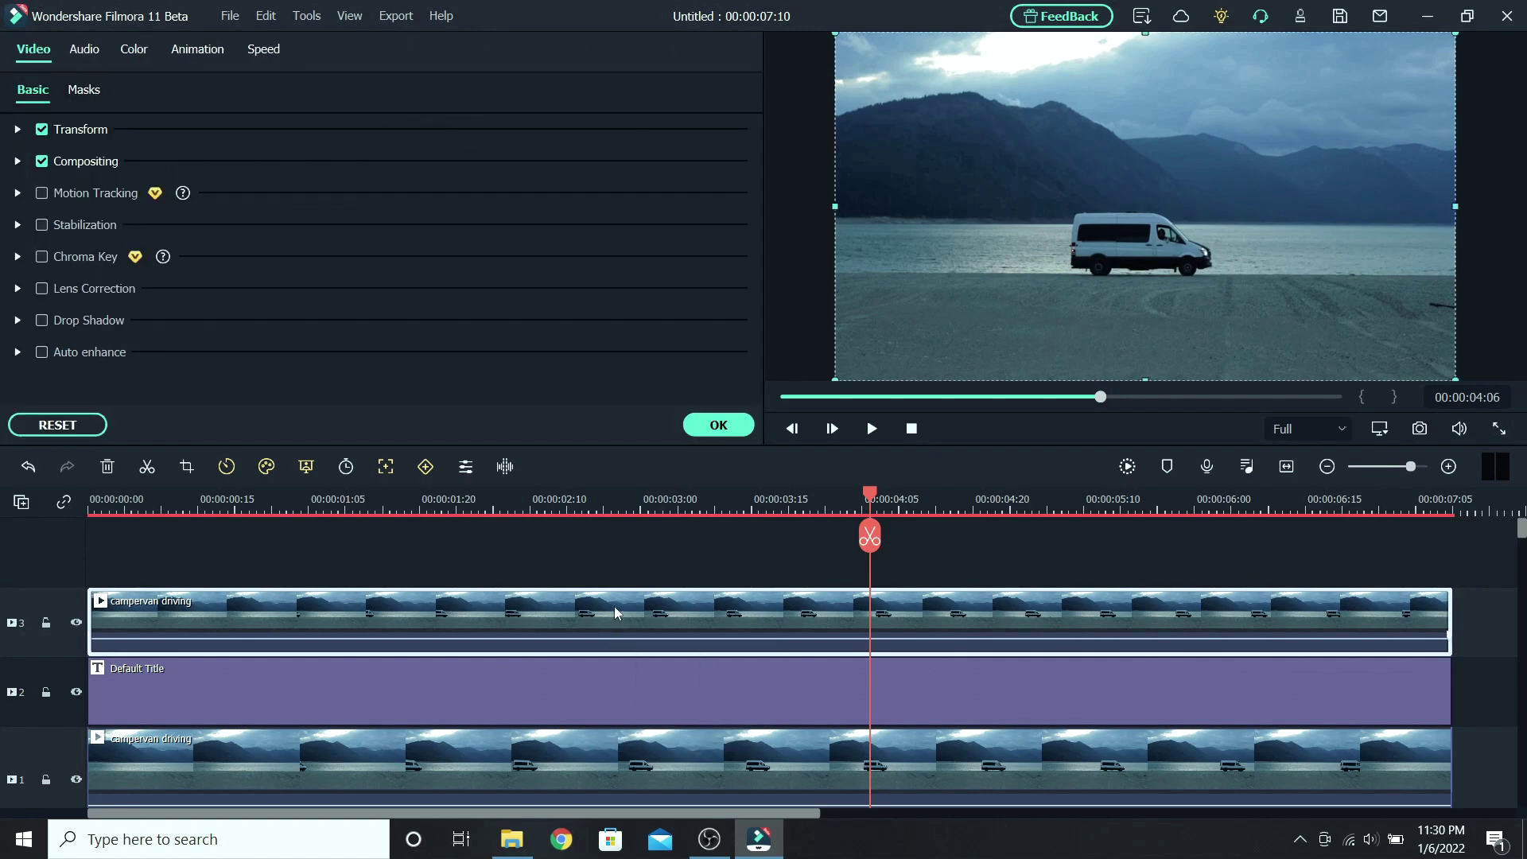
pyautogui.click(84, 91)
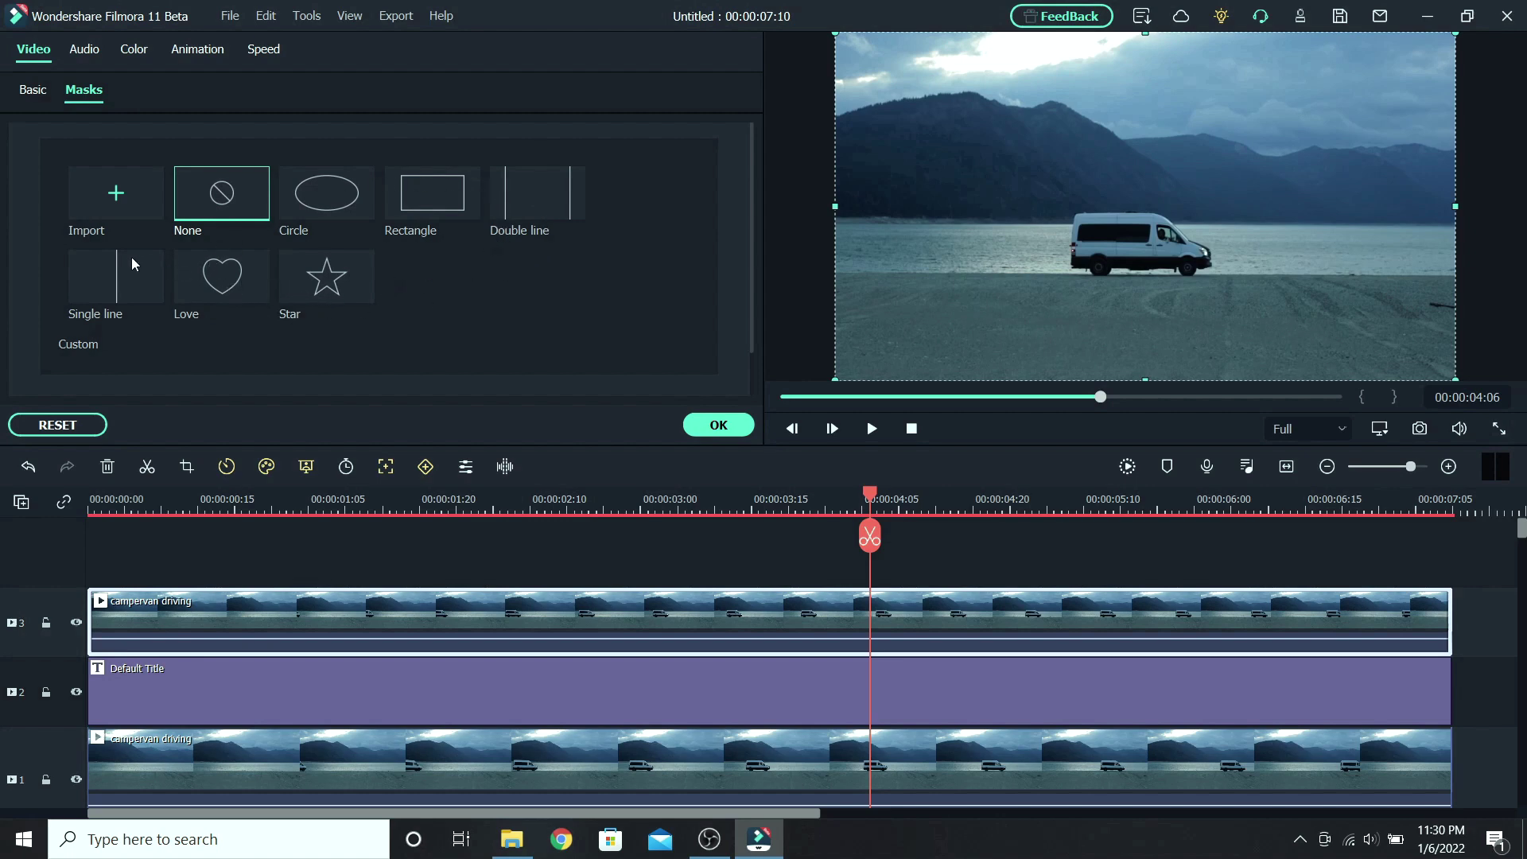
# Step: Apply a single-line mask to the top clip, set its edge at X -74.4, and keyframe it
pyautogui.click(111, 275)
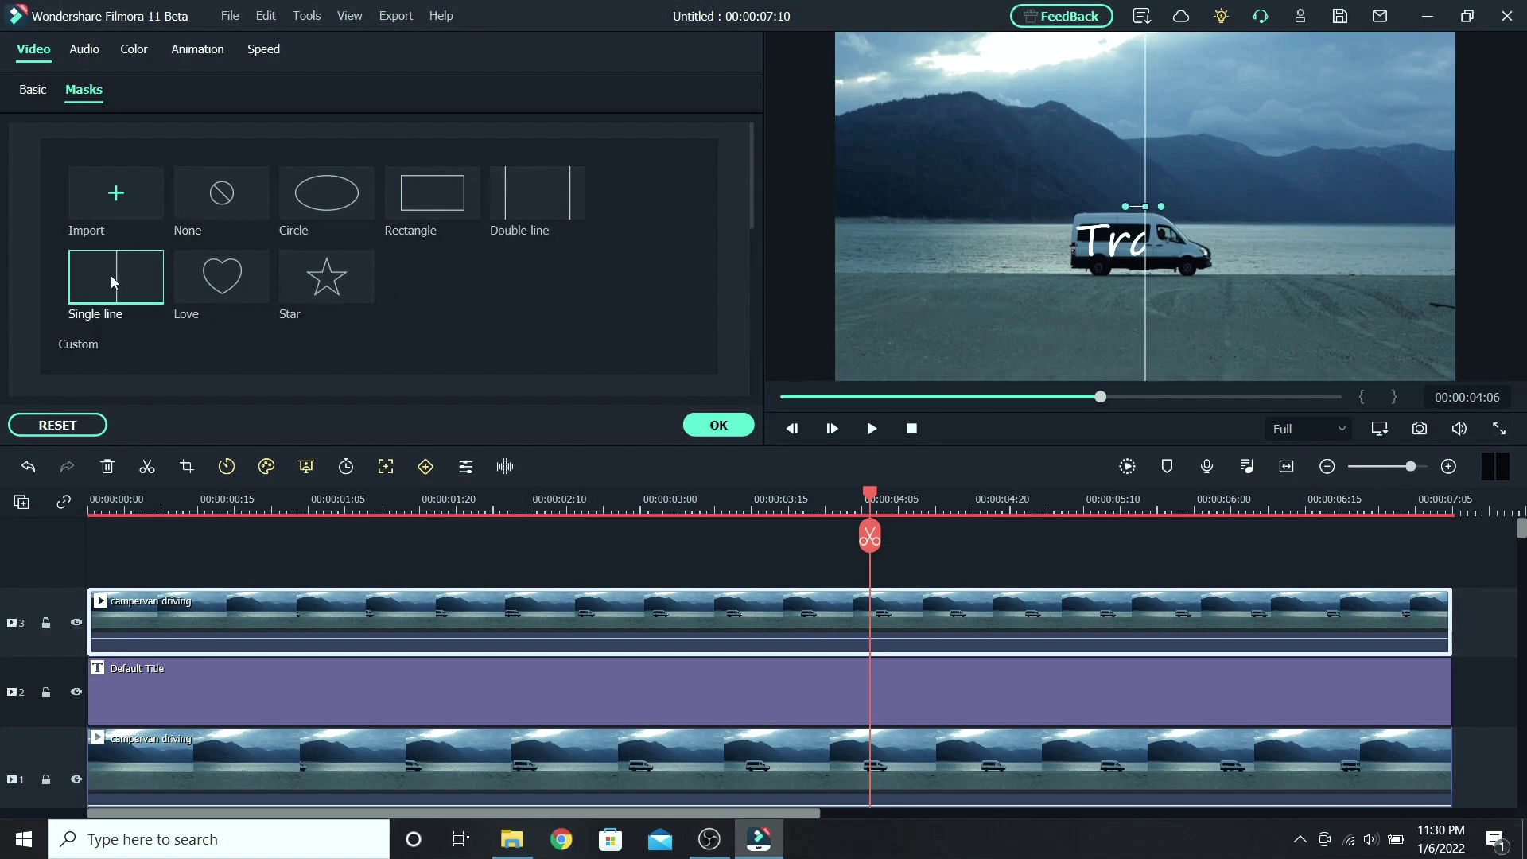
pyautogui.scroll(-5, 676, 263)
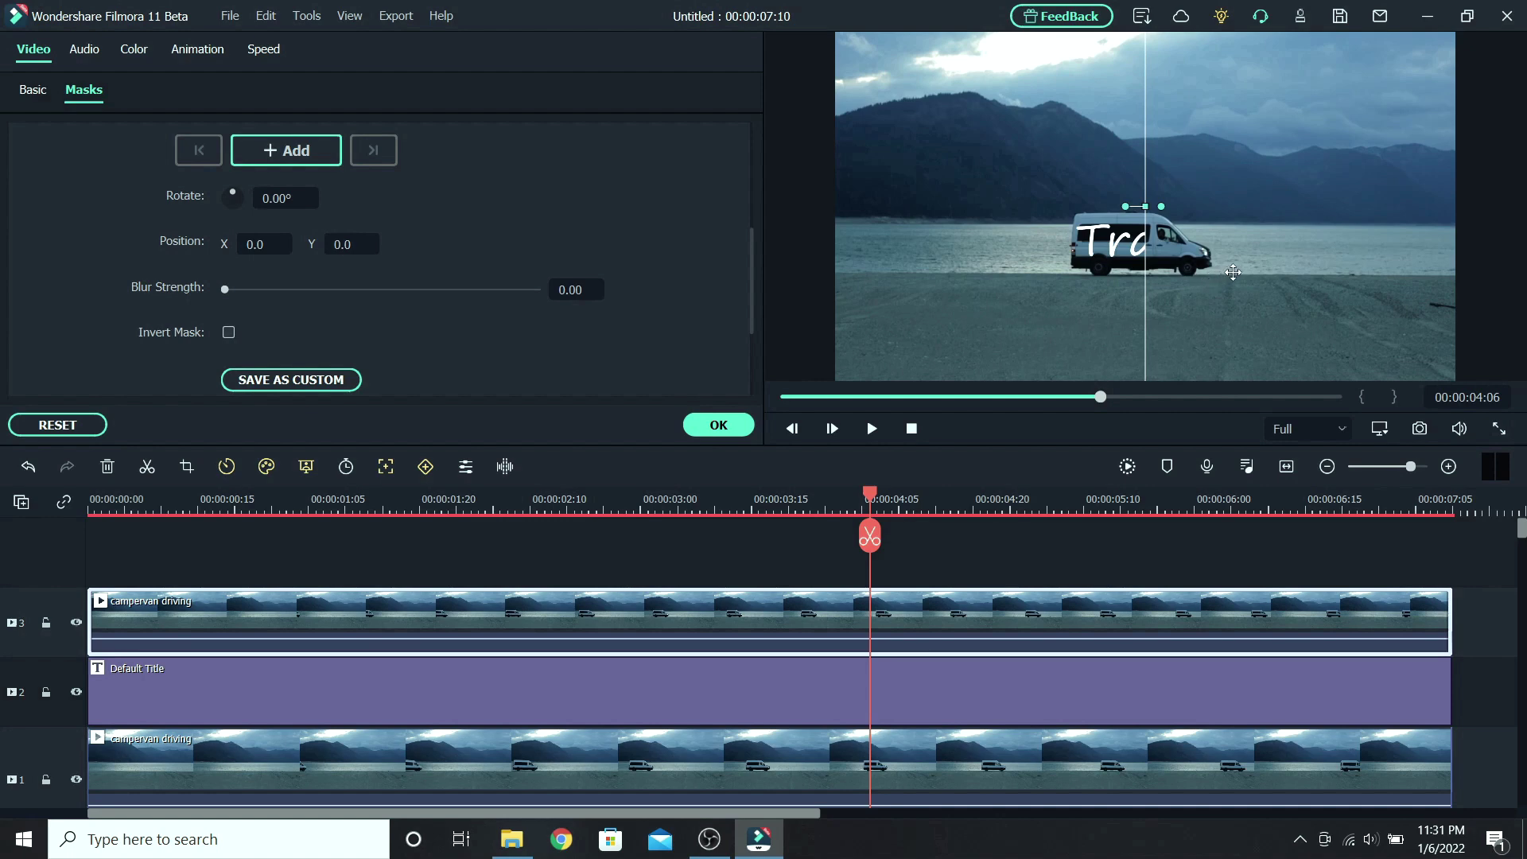
pyautogui.moveTo(1225, 272); pyautogui.dragTo(1171, 275)
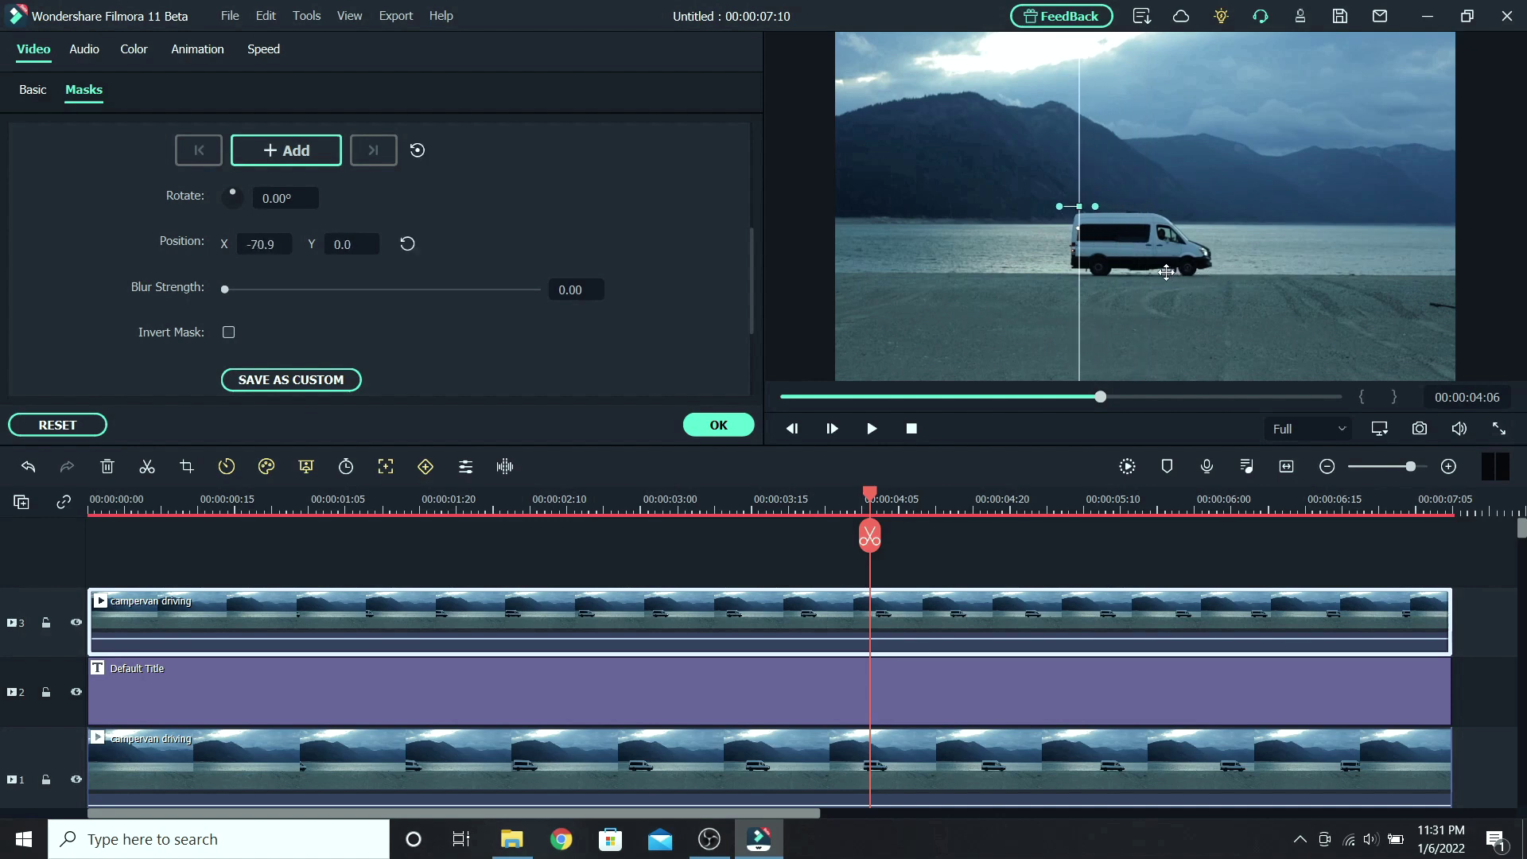
pyautogui.moveTo(1166, 272); pyautogui.dragTo(1163, 272)
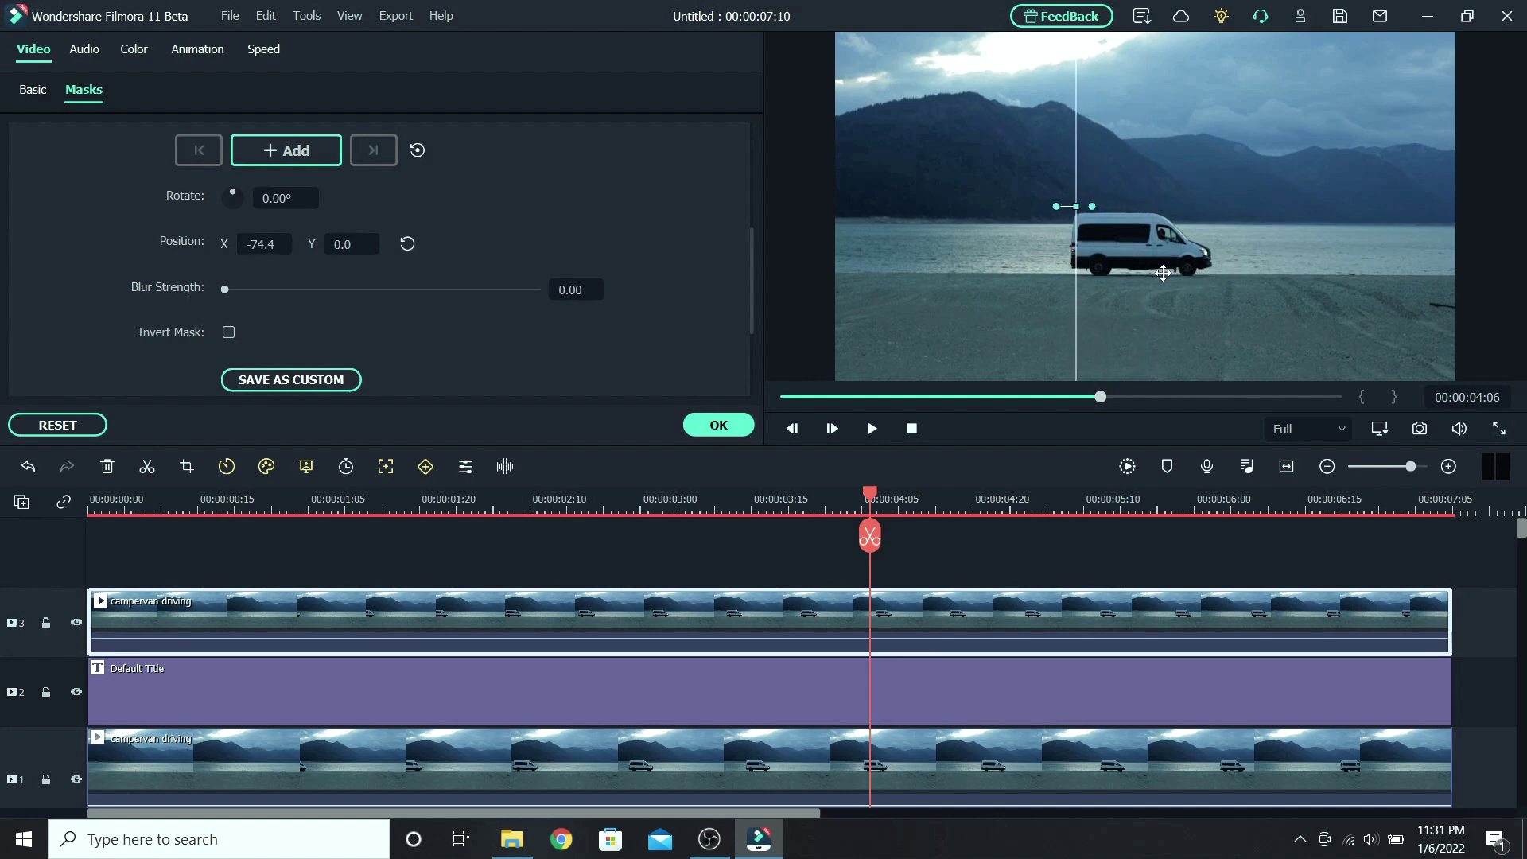
pyautogui.click(323, 150)
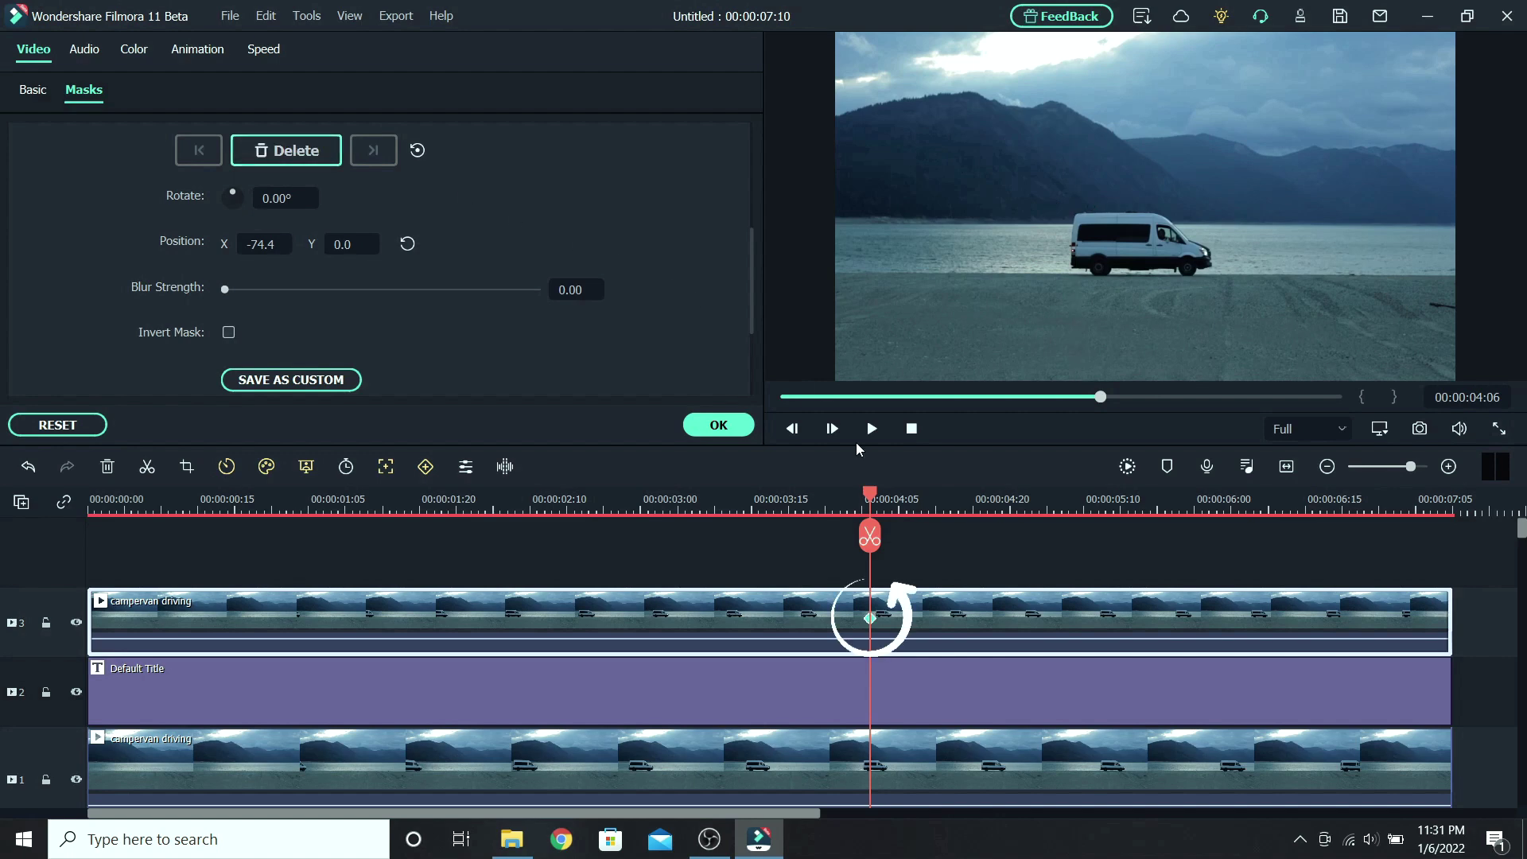
# Step: Advance frame by frame, moving the mask edge to follow the van on each frame
pyautogui.click(916, 549)
pyautogui.press('Right')
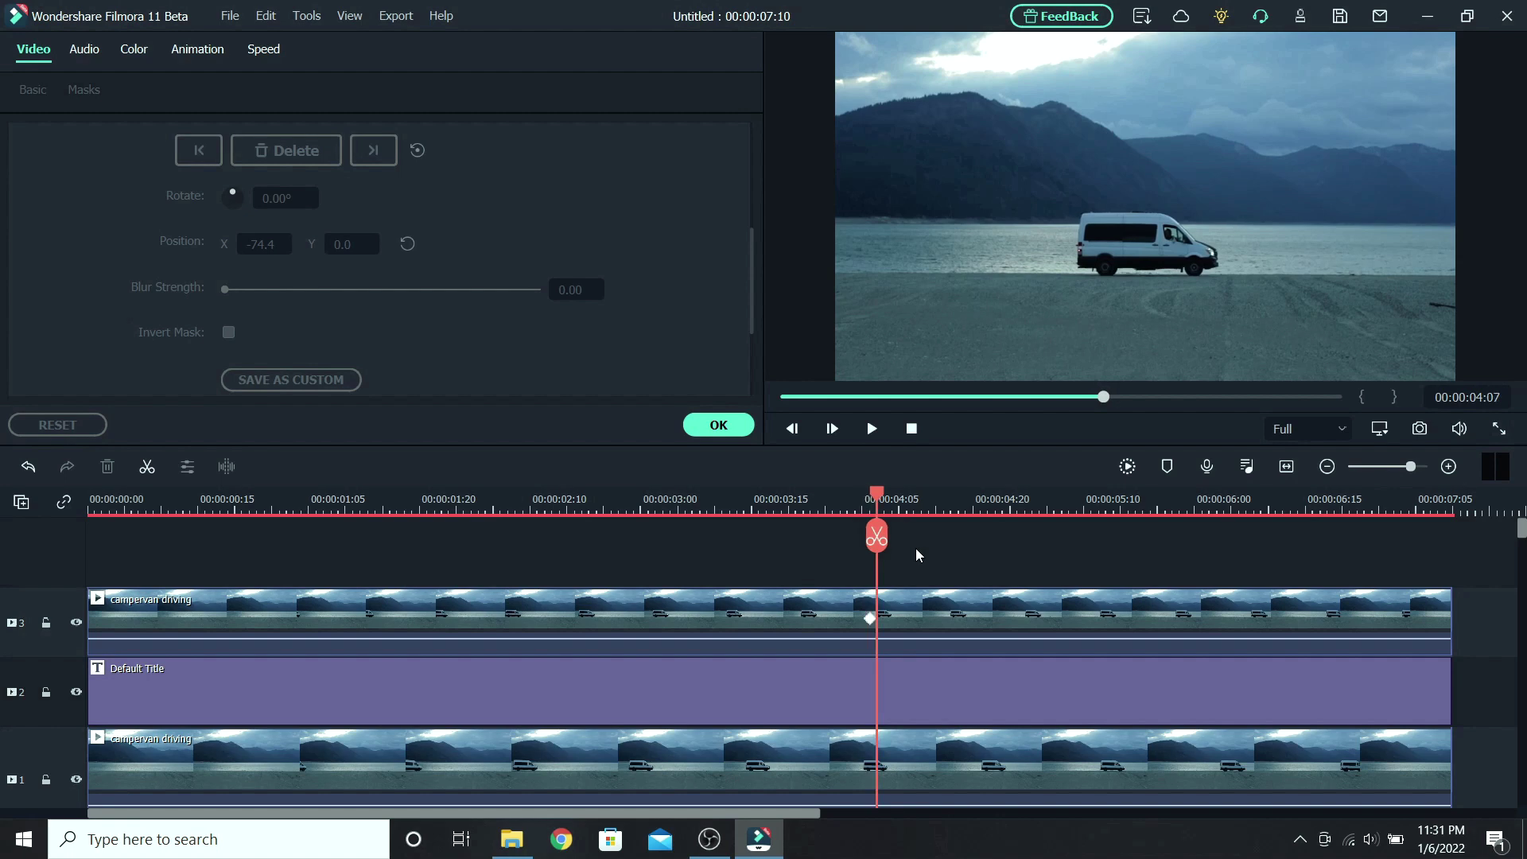
pyautogui.click(928, 594)
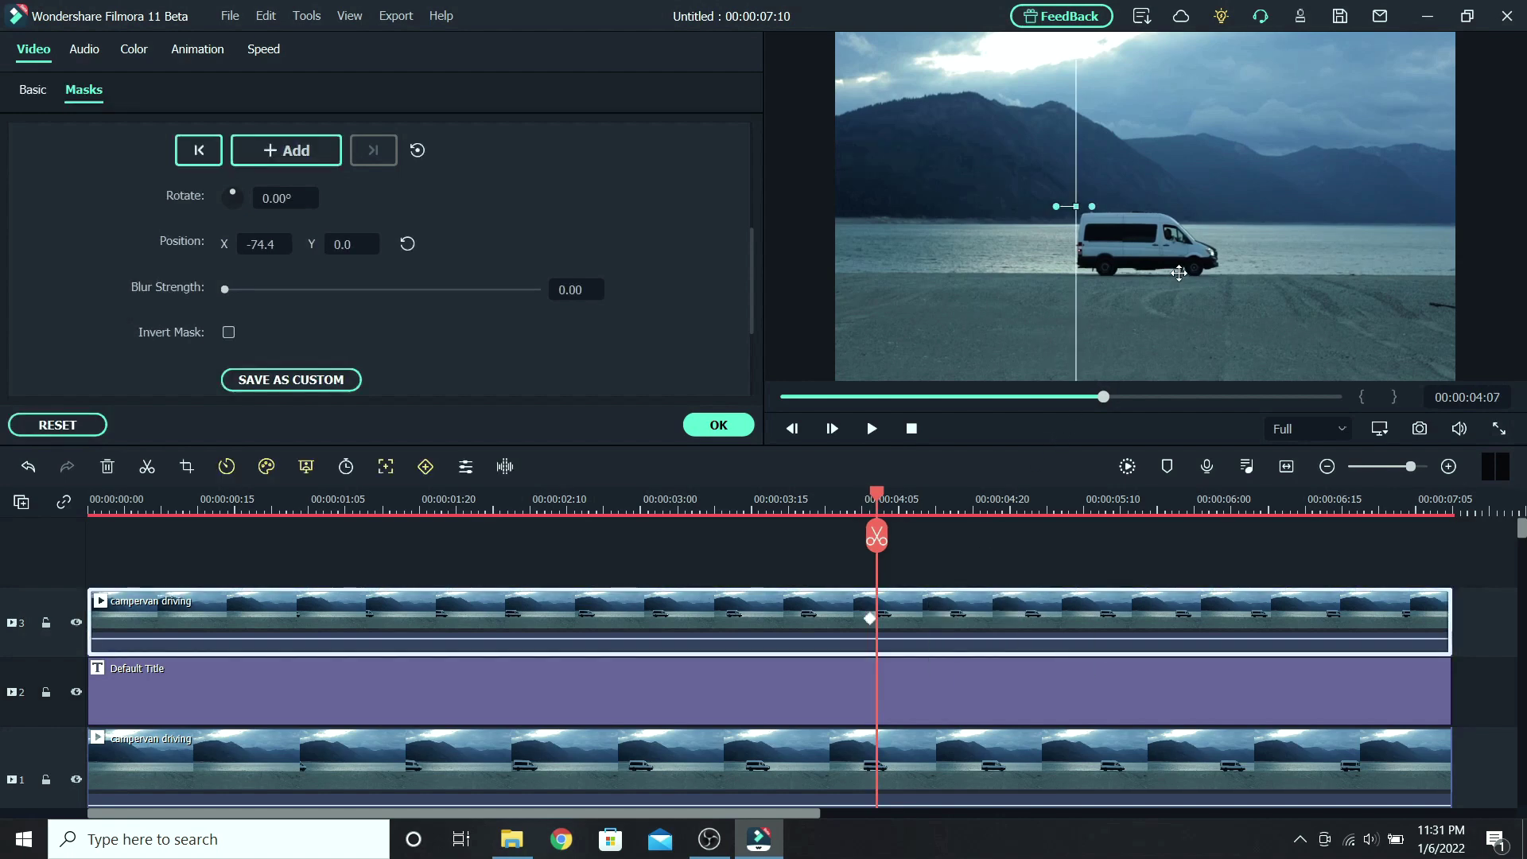
pyautogui.moveTo(1179, 273); pyautogui.dragTo(1171, 259)
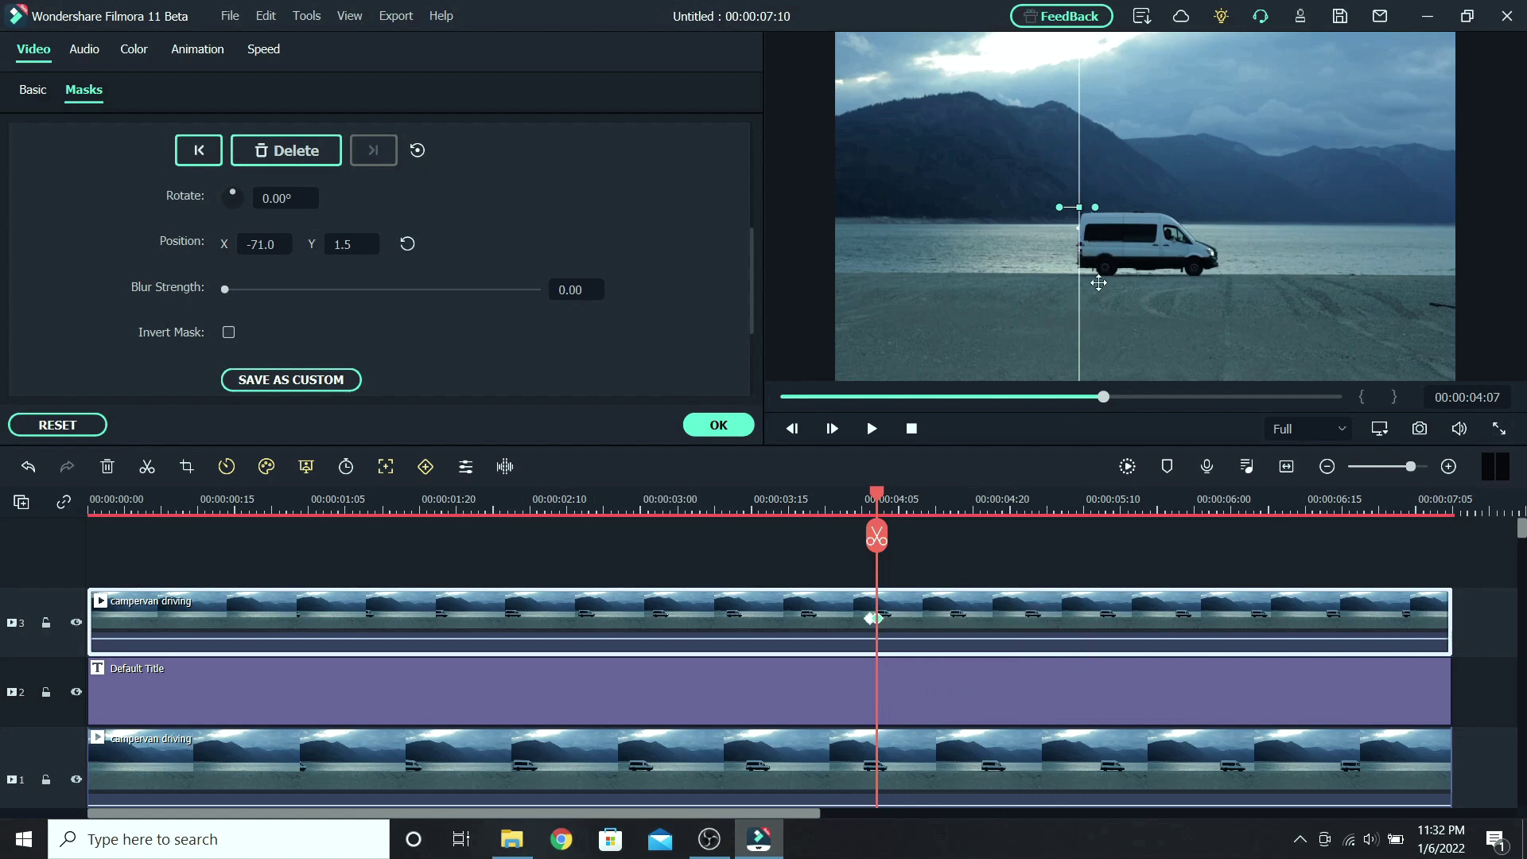
pyautogui.click(973, 547)
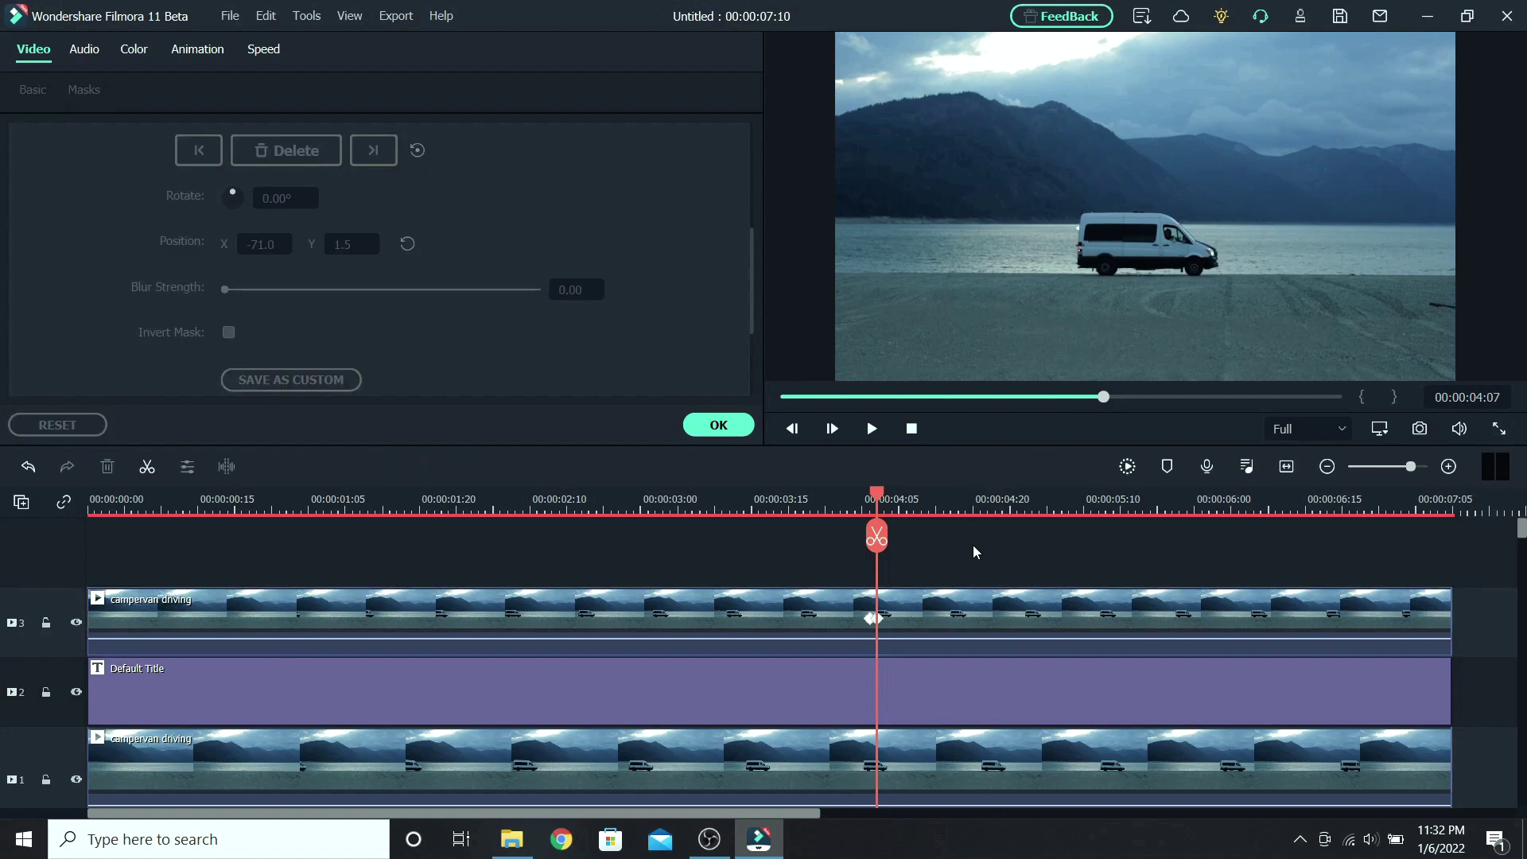
pyautogui.press('Right')
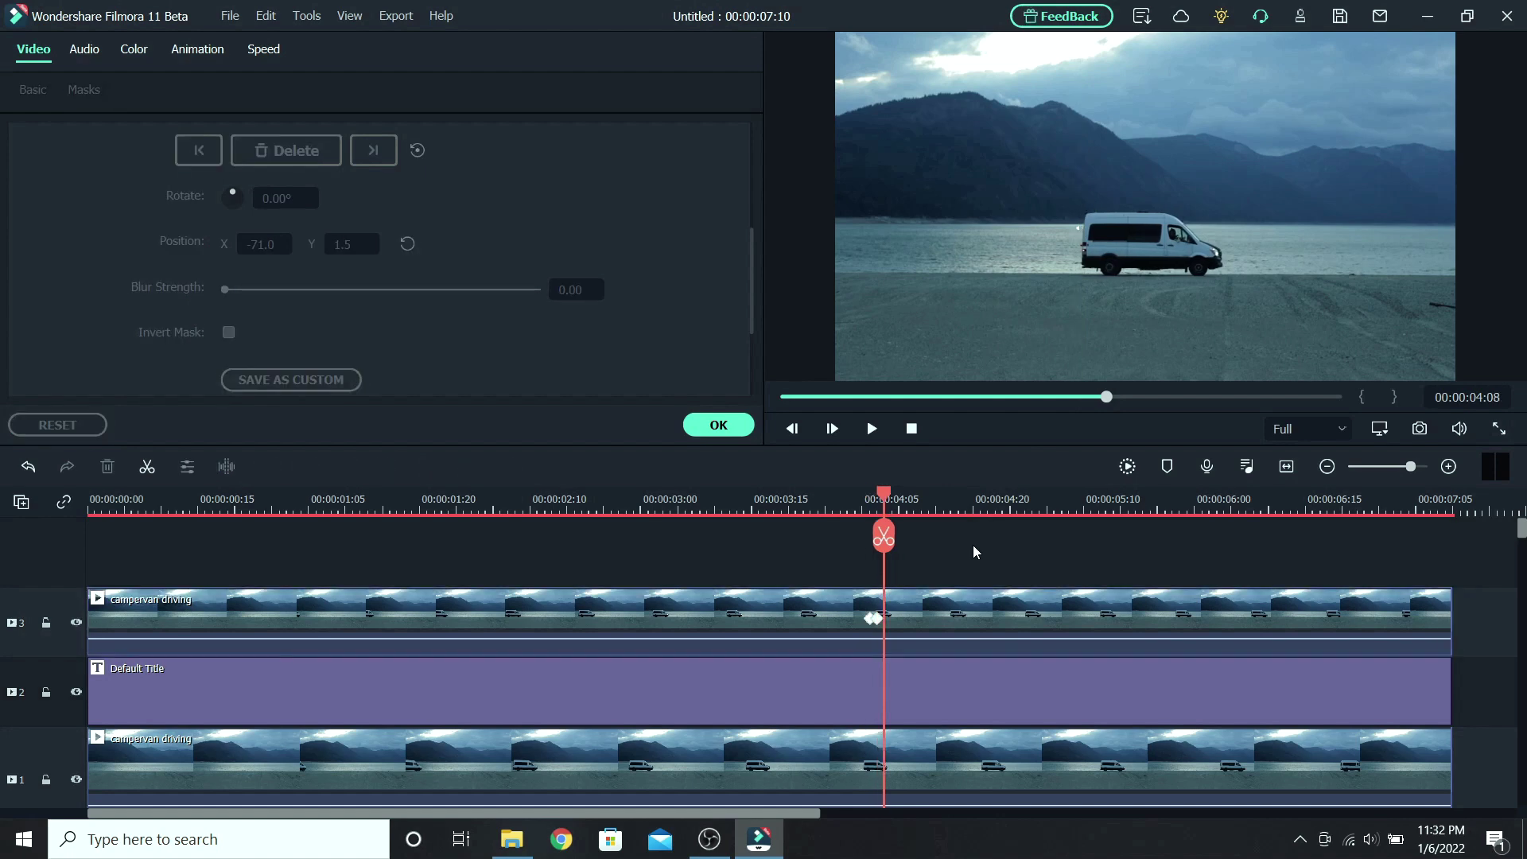
pyautogui.click(948, 603)
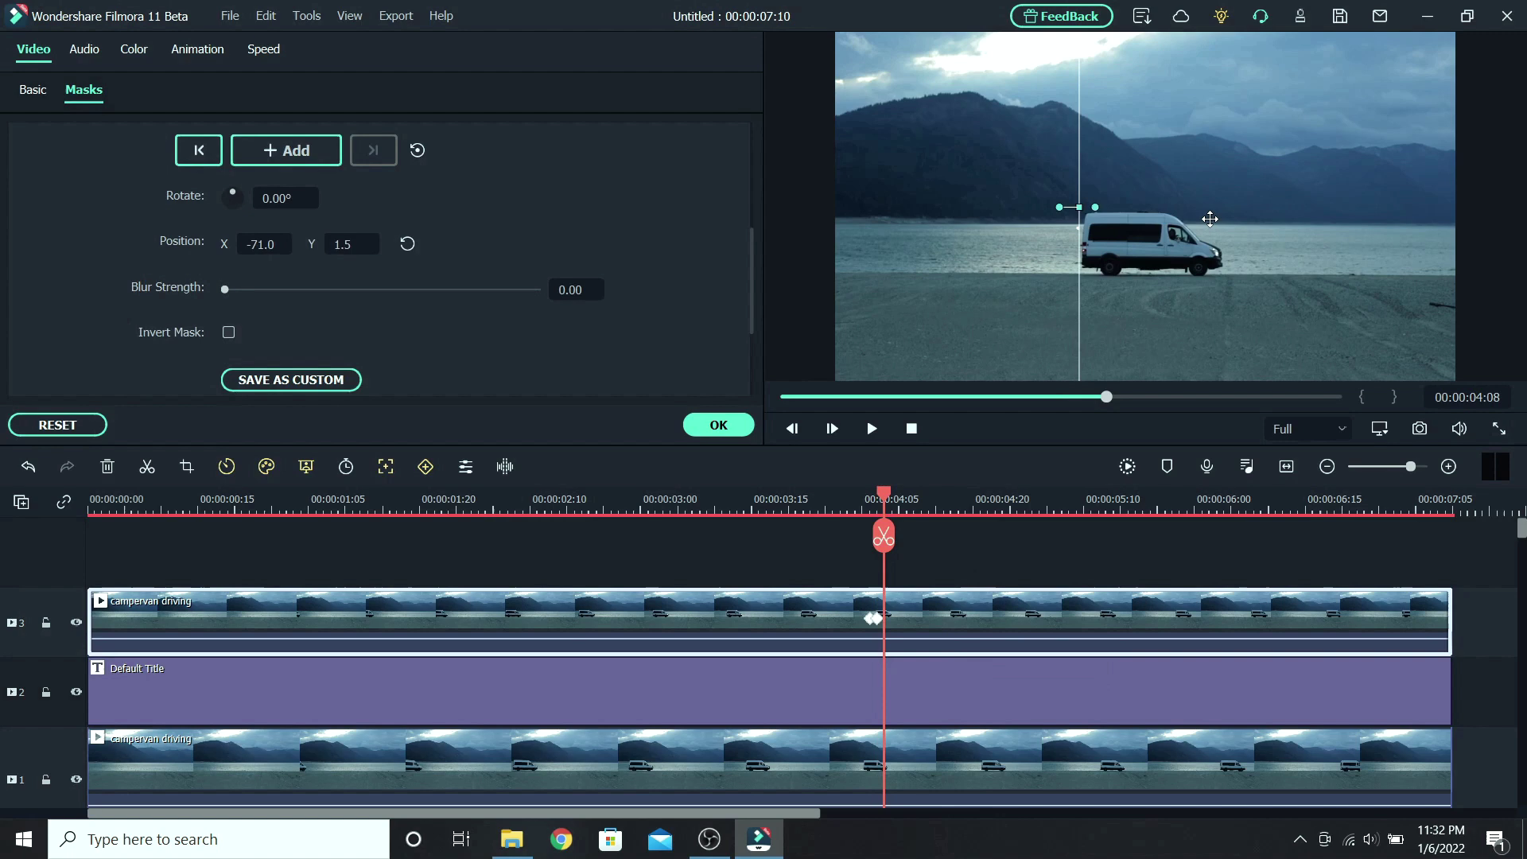
pyautogui.moveTo(1210, 219); pyautogui.dragTo(1214, 220)
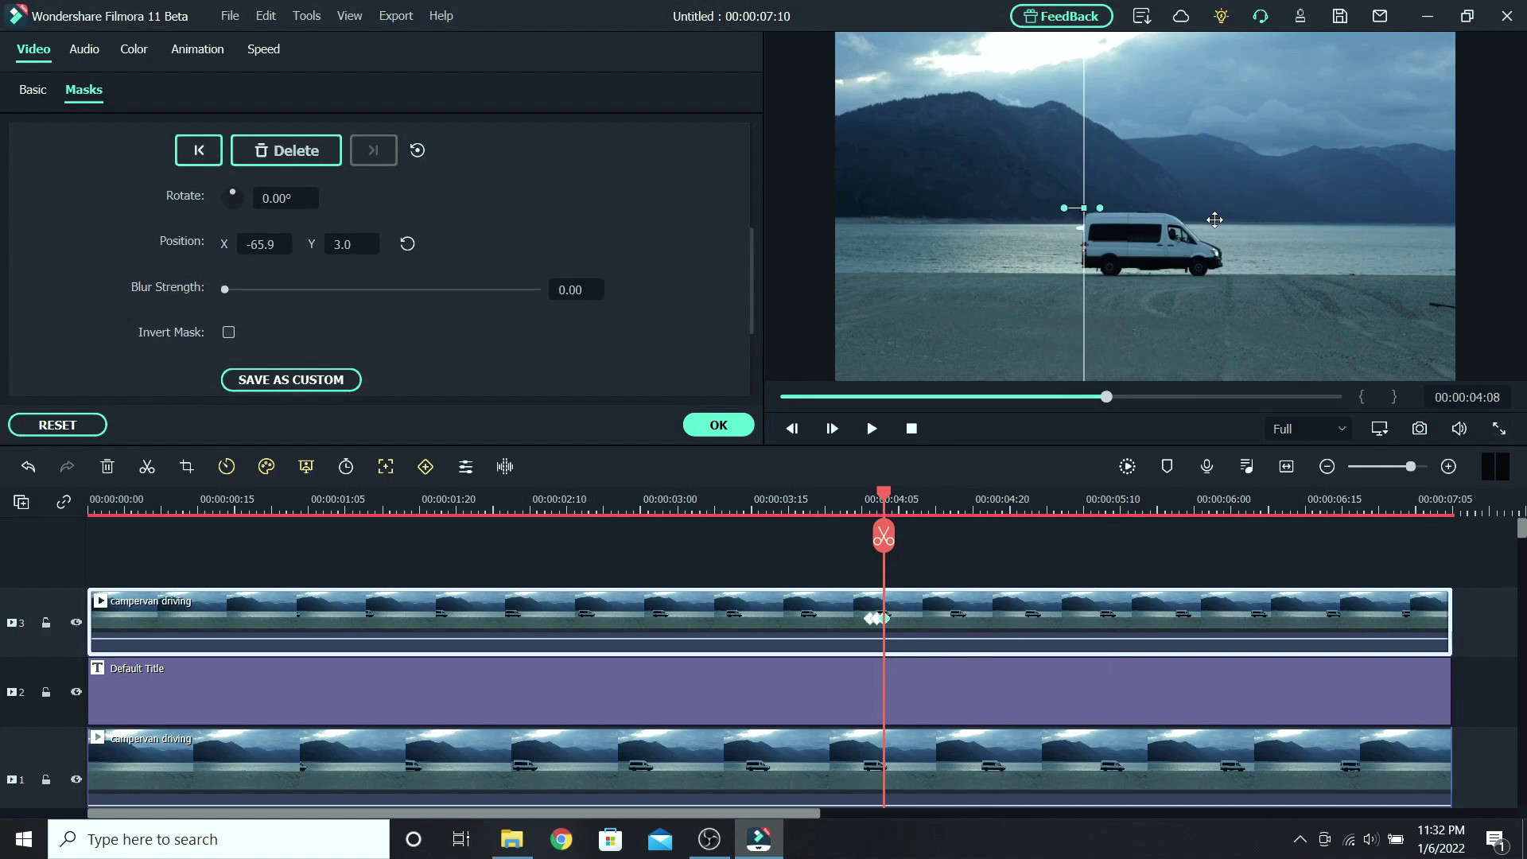
# Step: With the preview at 100%, tilt the mask line to 7.80° and nudge it right, then move later
pyautogui.rightClick(920, 208)
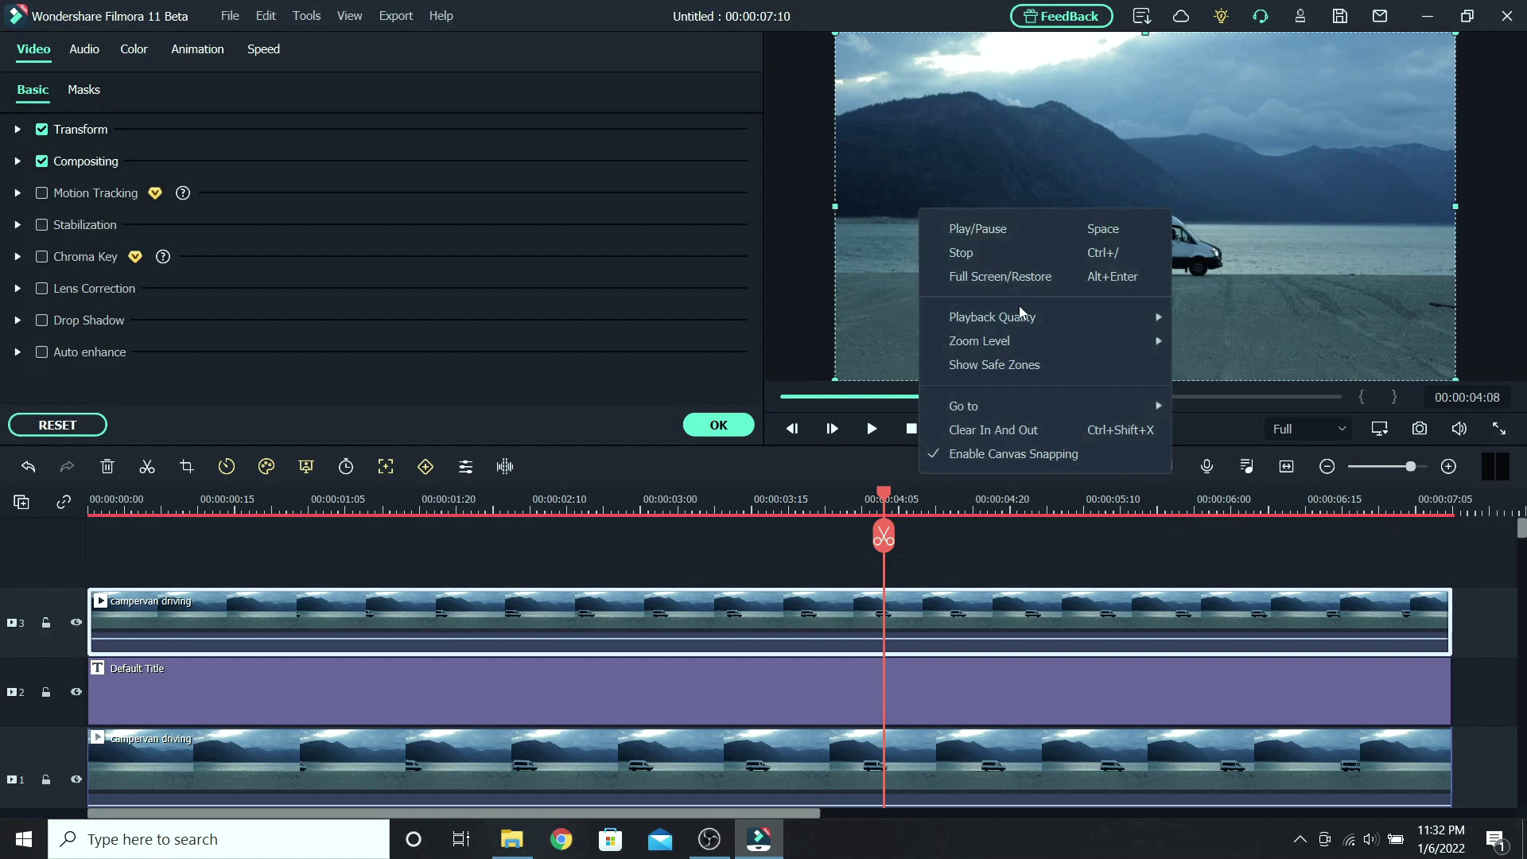
pyautogui.moveTo(1048, 338)
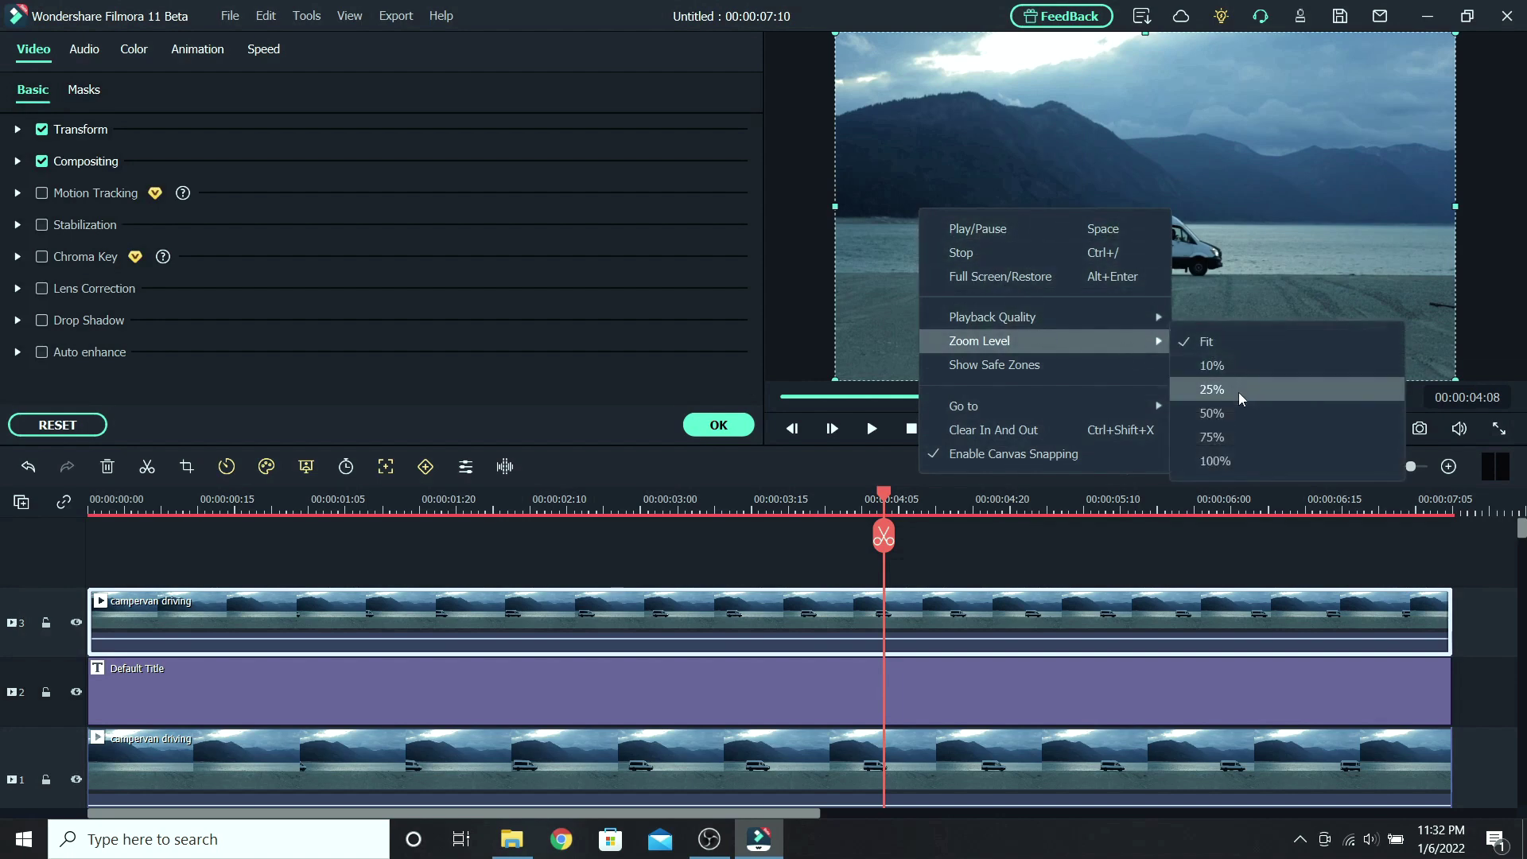
pyautogui.click(1229, 458)
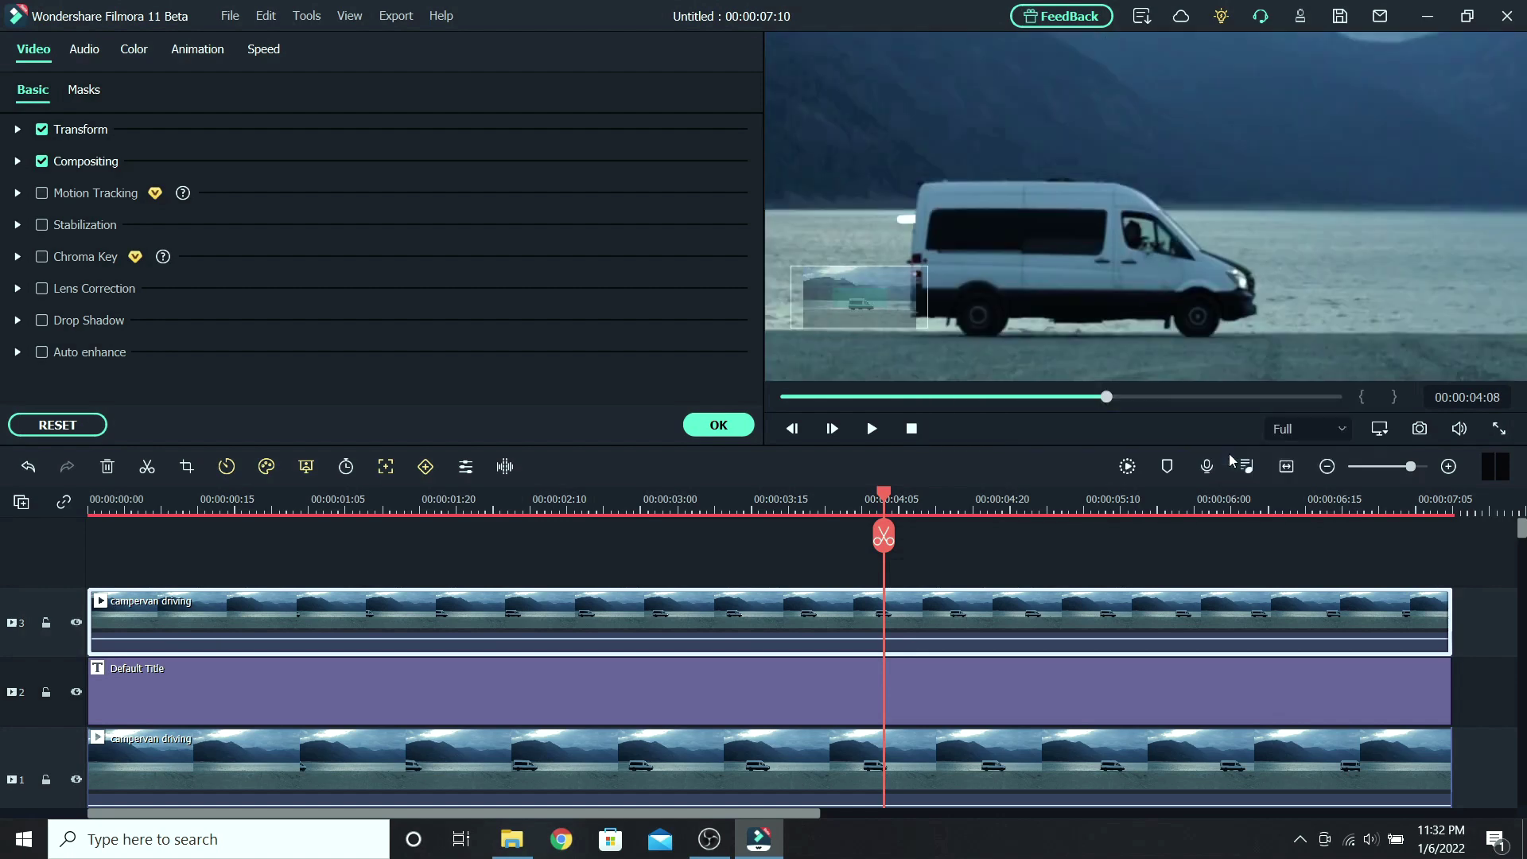
pyautogui.moveTo(867, 293); pyautogui.dragTo(861, 293)
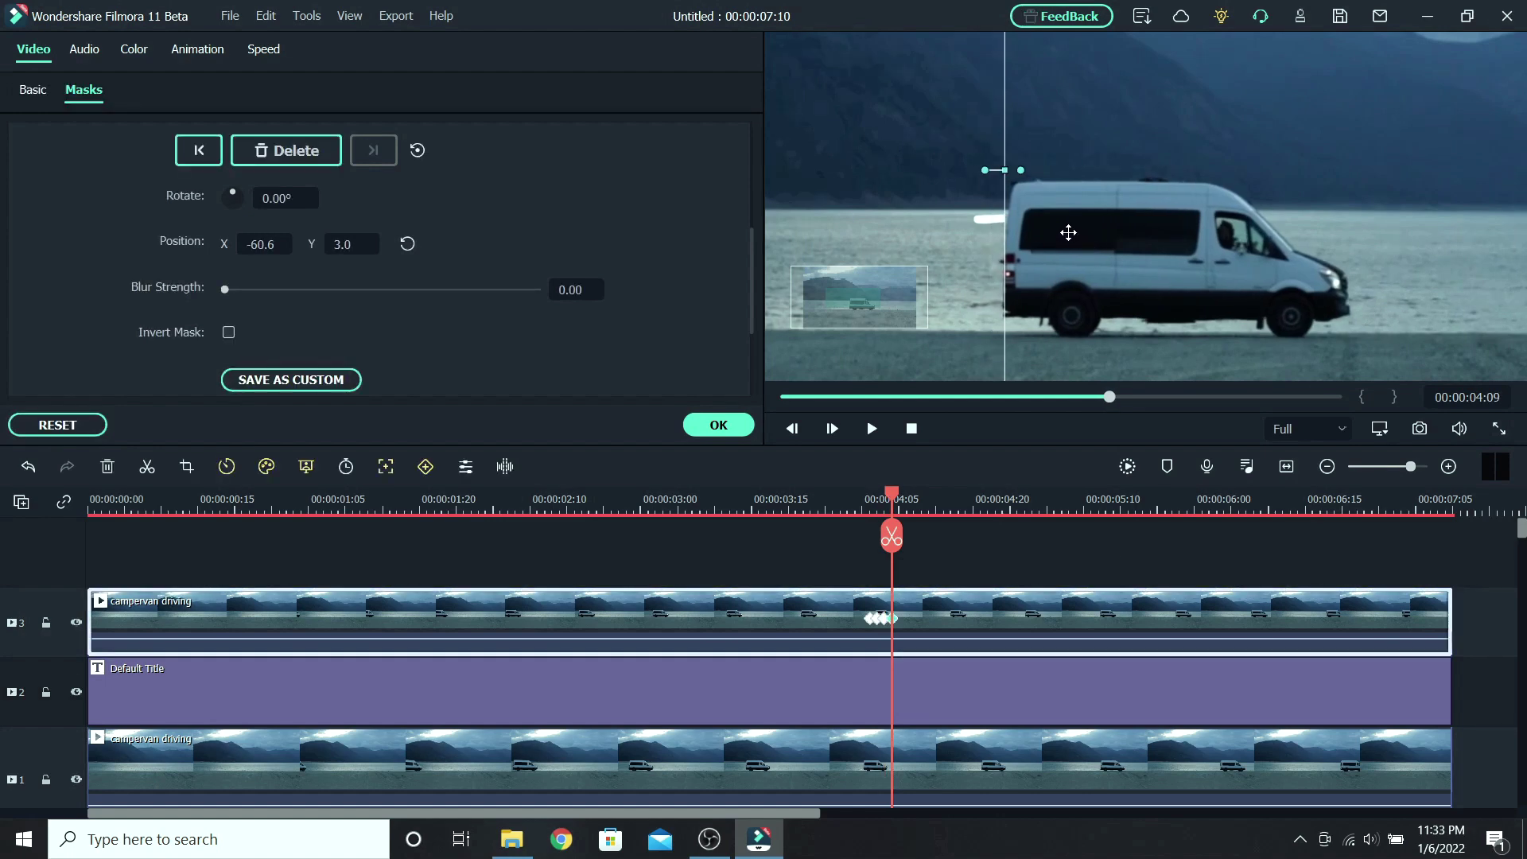
pyautogui.moveTo(980, 168); pyautogui.dragTo(981, 165)
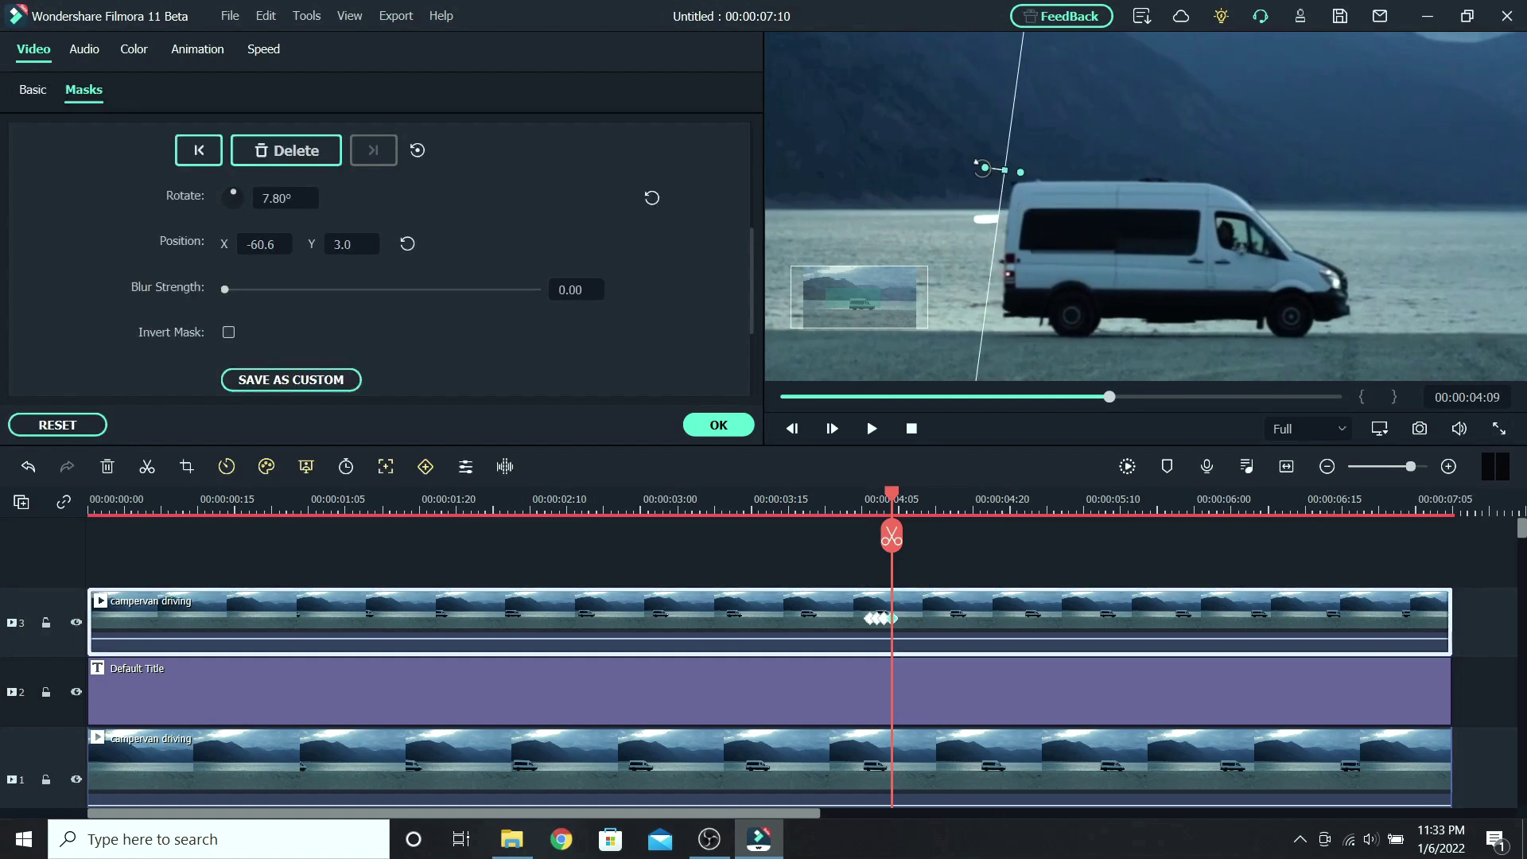
pyautogui.moveTo(1088, 220); pyautogui.dragTo(1096, 222)
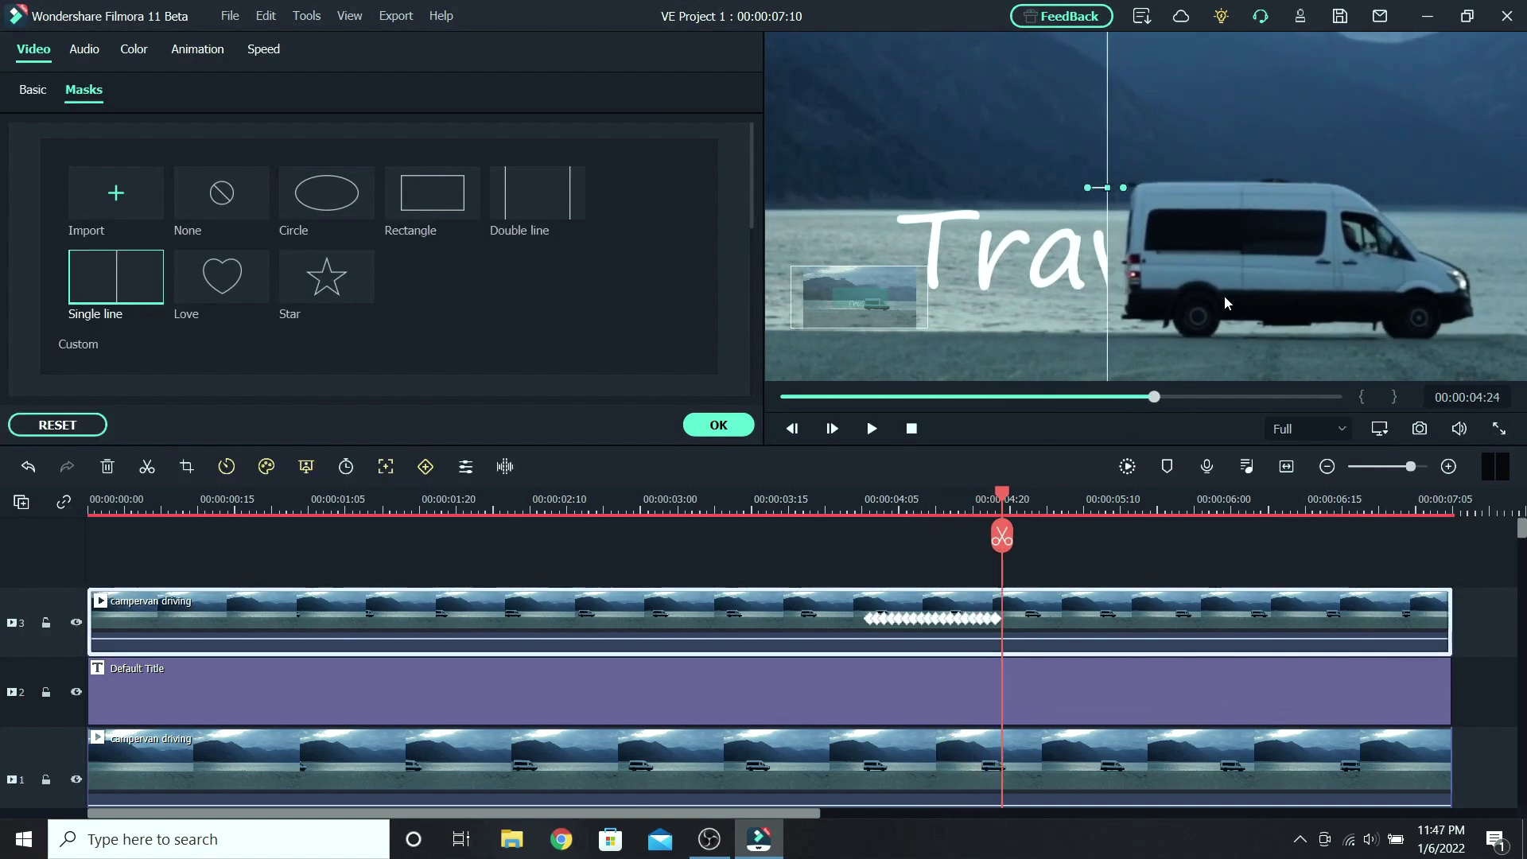
pyautogui.click(1225, 550)
pyautogui.click(1225, 616)
# Step: Set the preview zoom to Fit and play back the masked Travel title reveal
pyautogui.rightClick(831, 145)
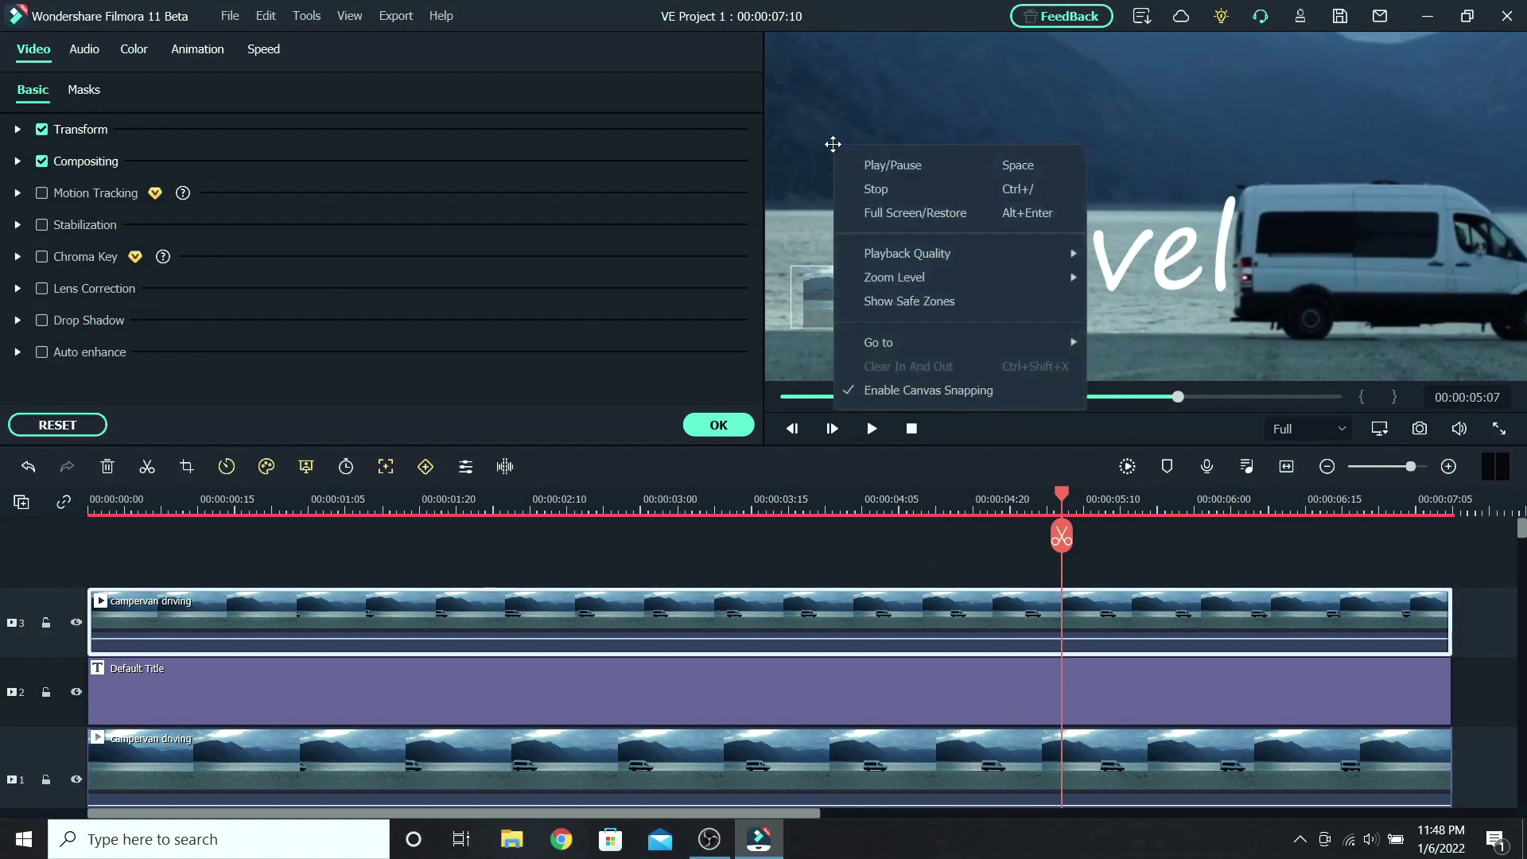
pyautogui.moveTo(1058, 292)
pyautogui.click(1121, 278)
pyautogui.click(791, 501)
pyautogui.press('space')
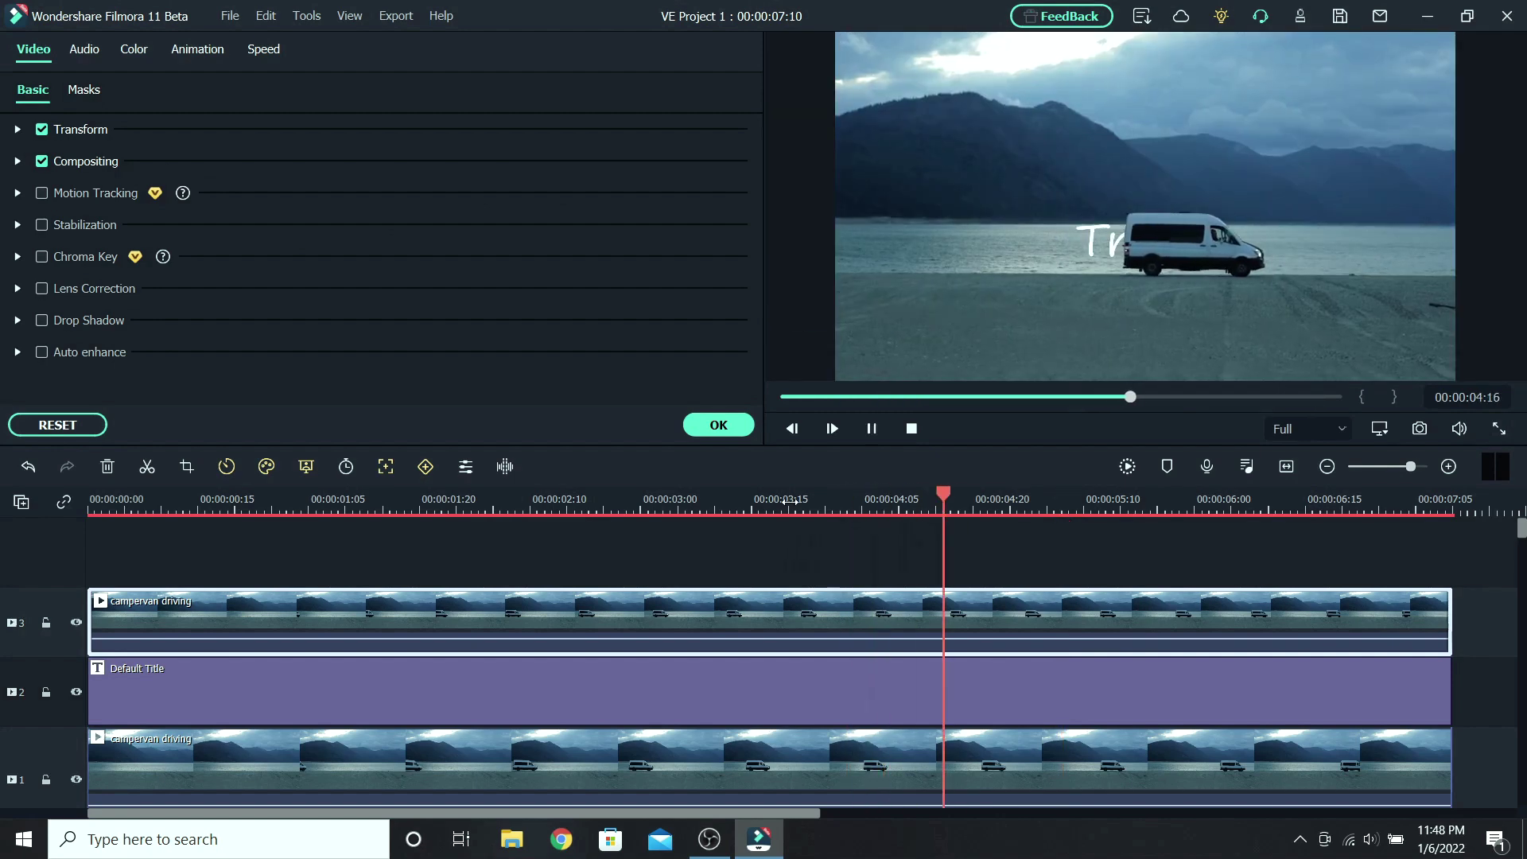
pyautogui.press('space')
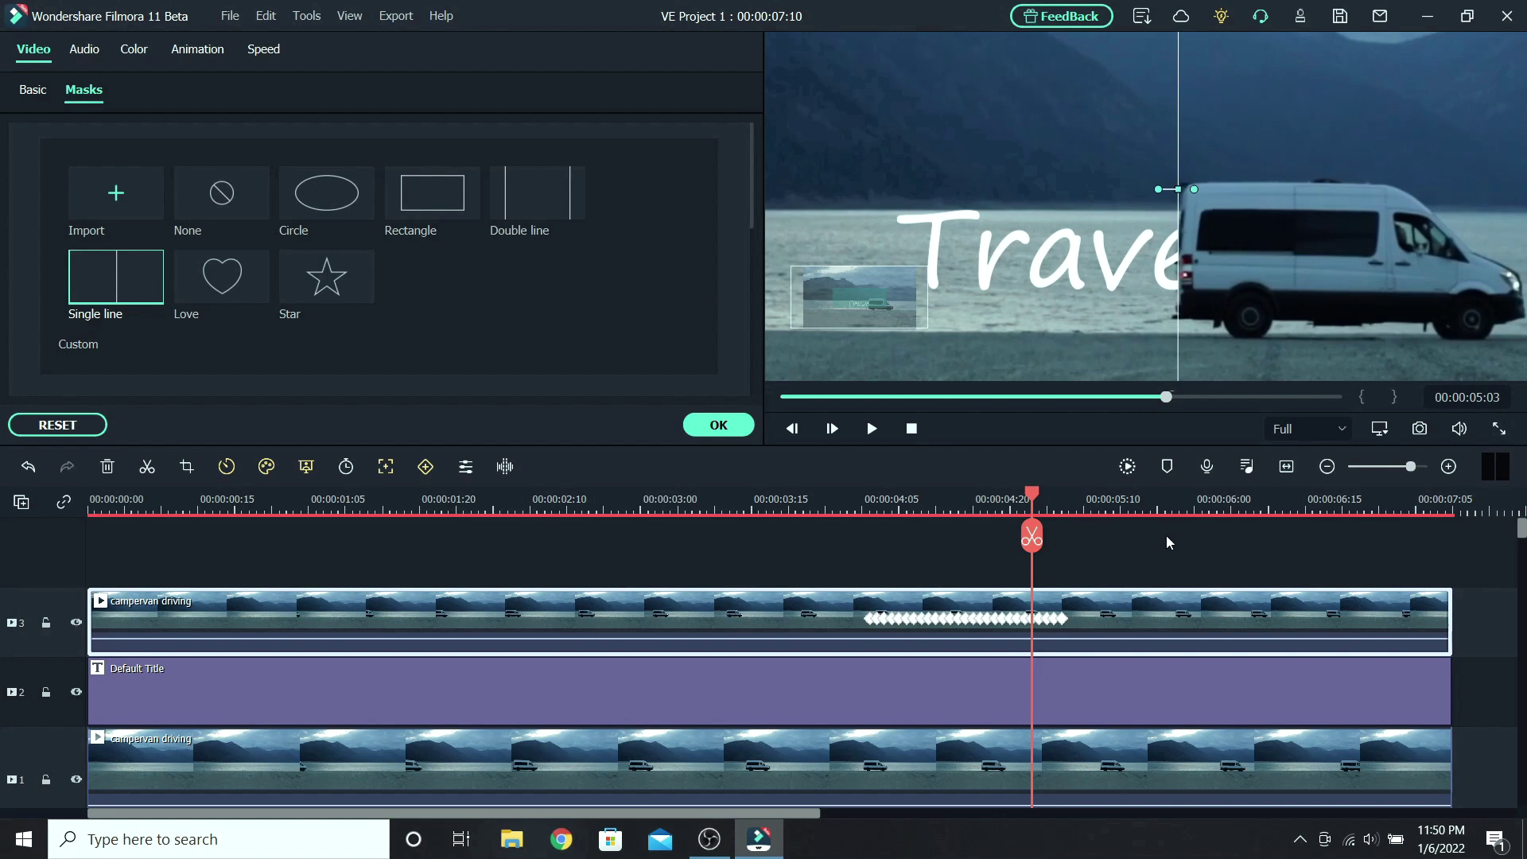
pyautogui.click(1270, 282)
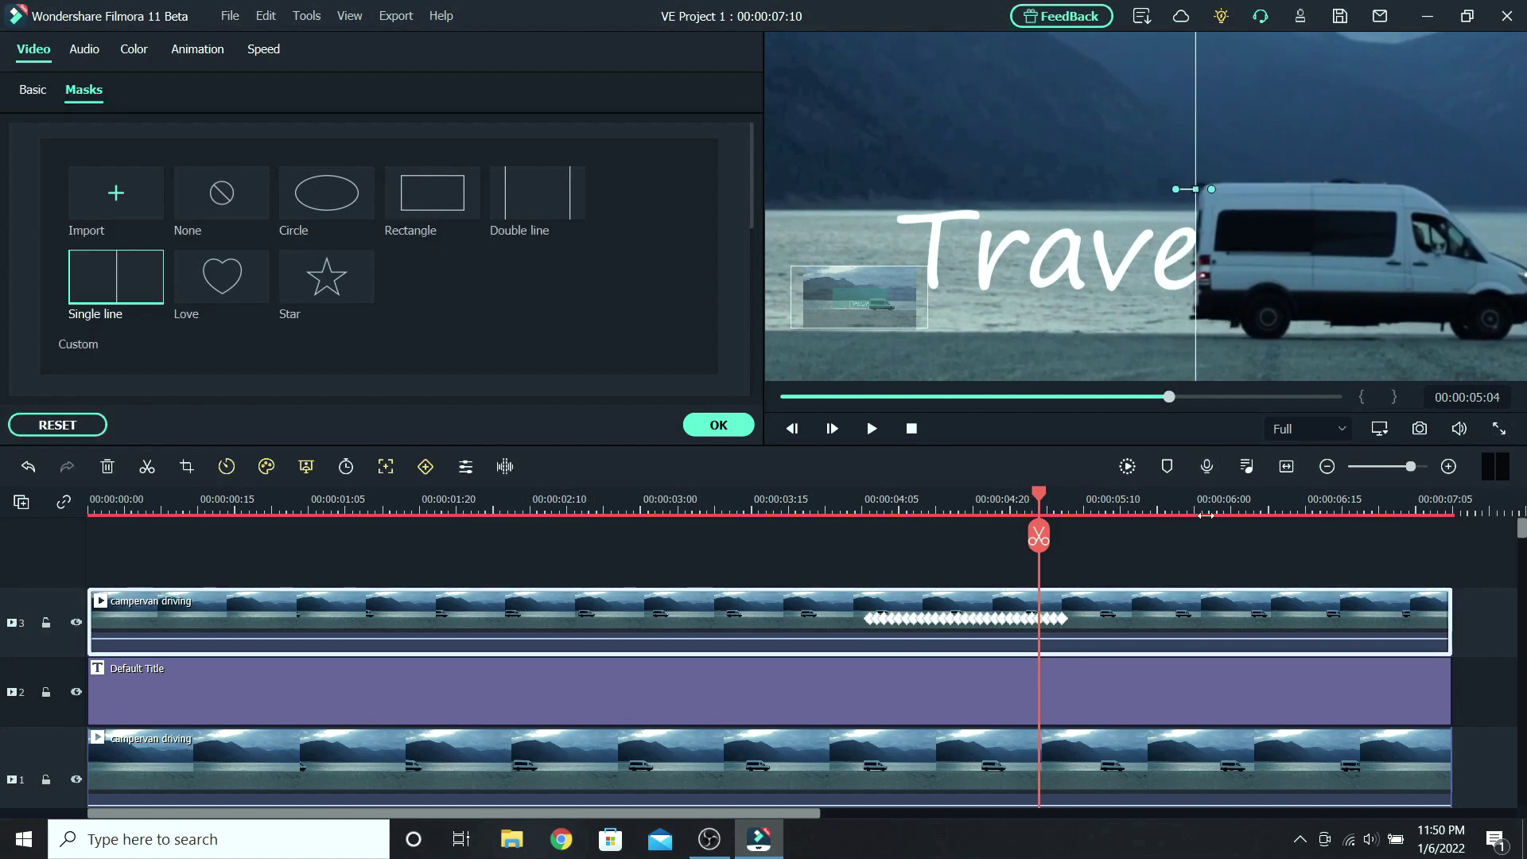
pyautogui.click(694, 510)
pyautogui.press('space')
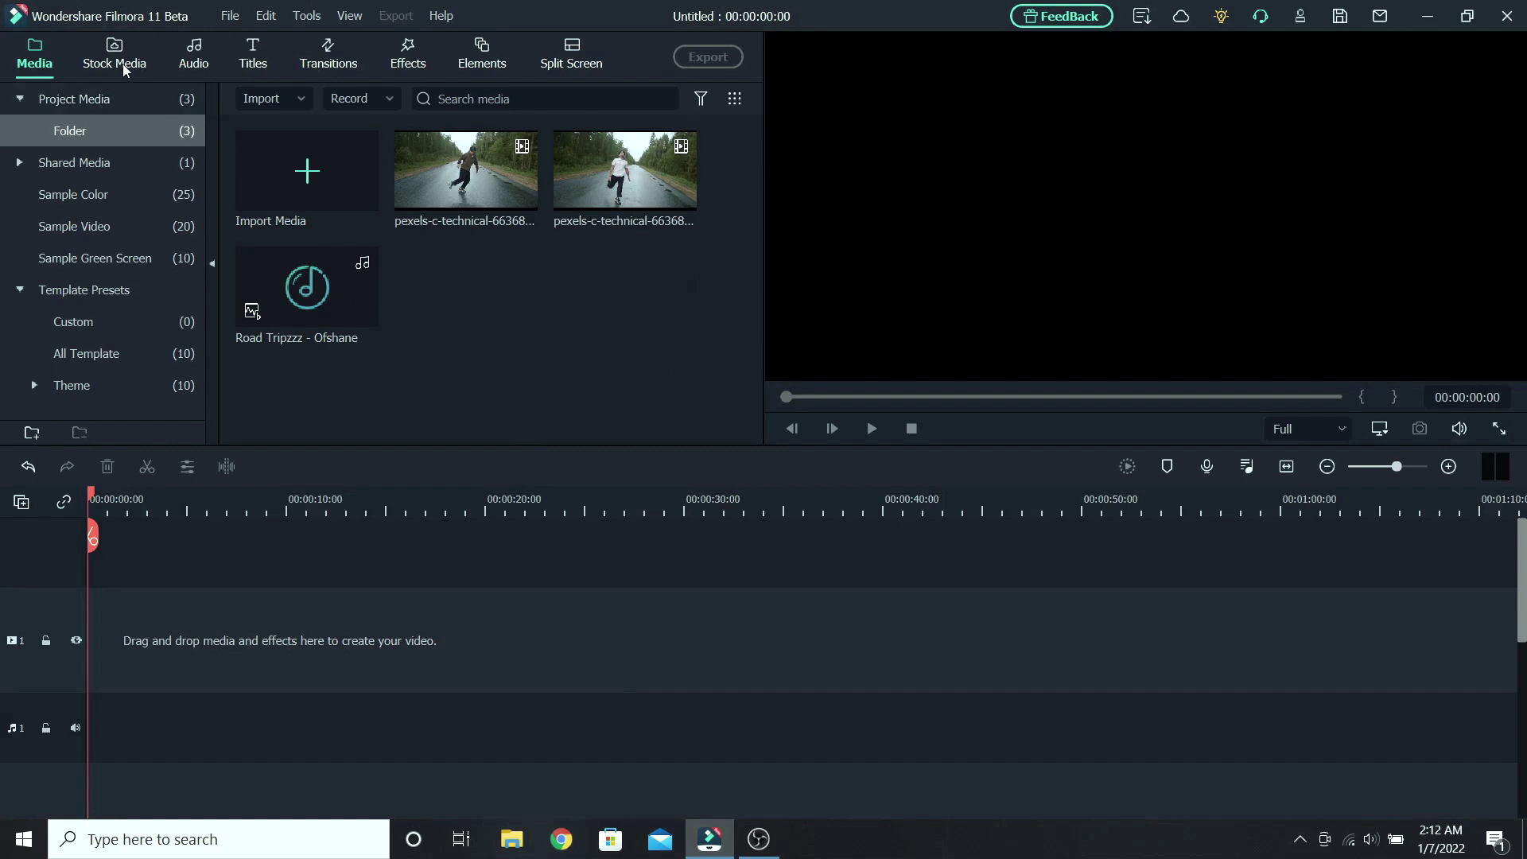
# Step: Search Pixabay stock videos for 'dog' and download the 1920x1080 version of the clip
pyautogui.click(116, 56)
pyautogui.click(146, 191)
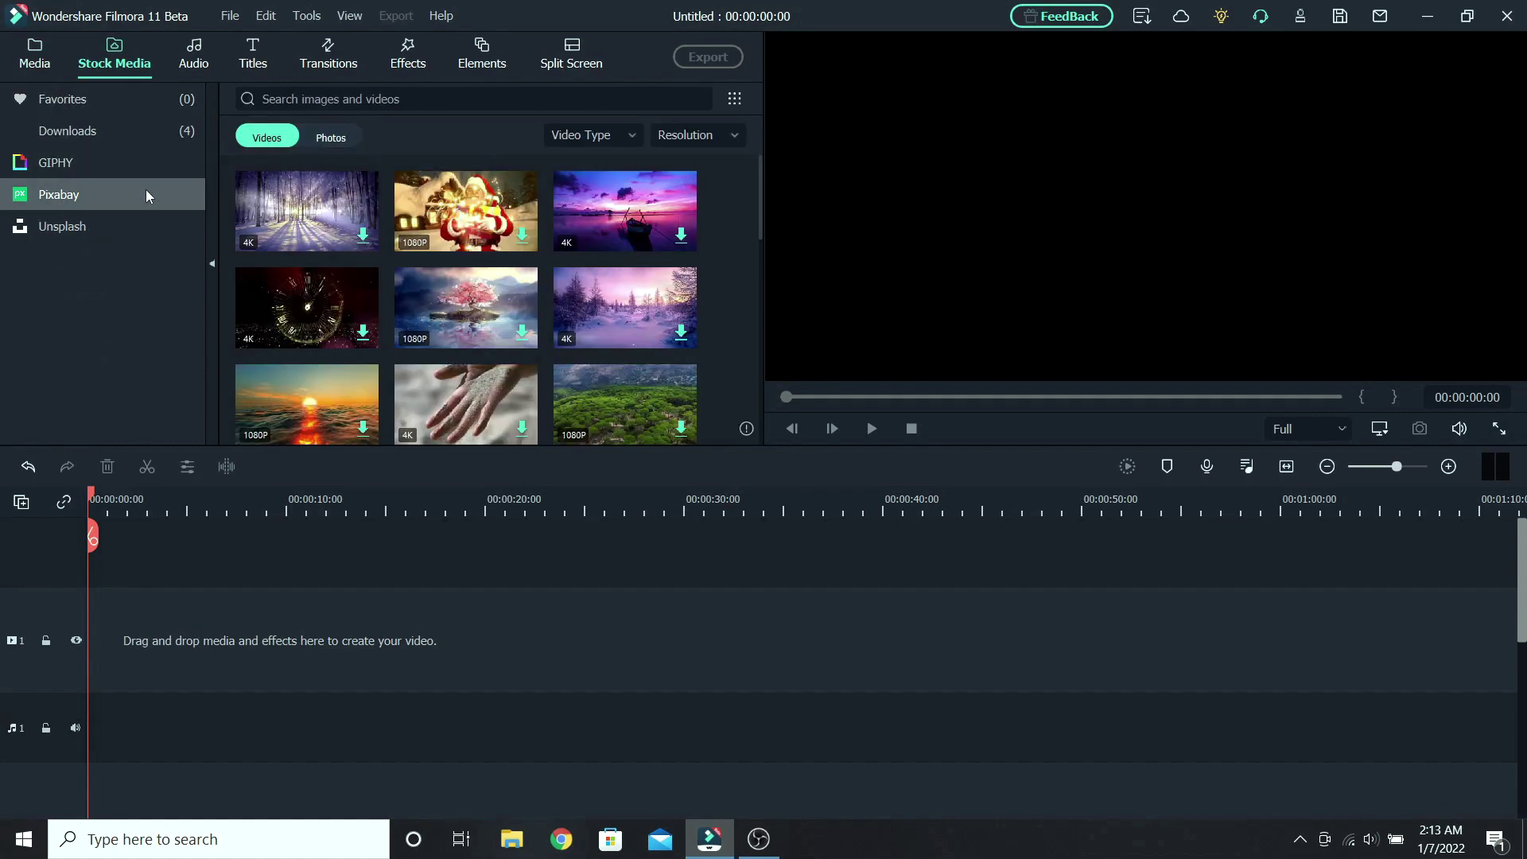
pyautogui.click(153, 226)
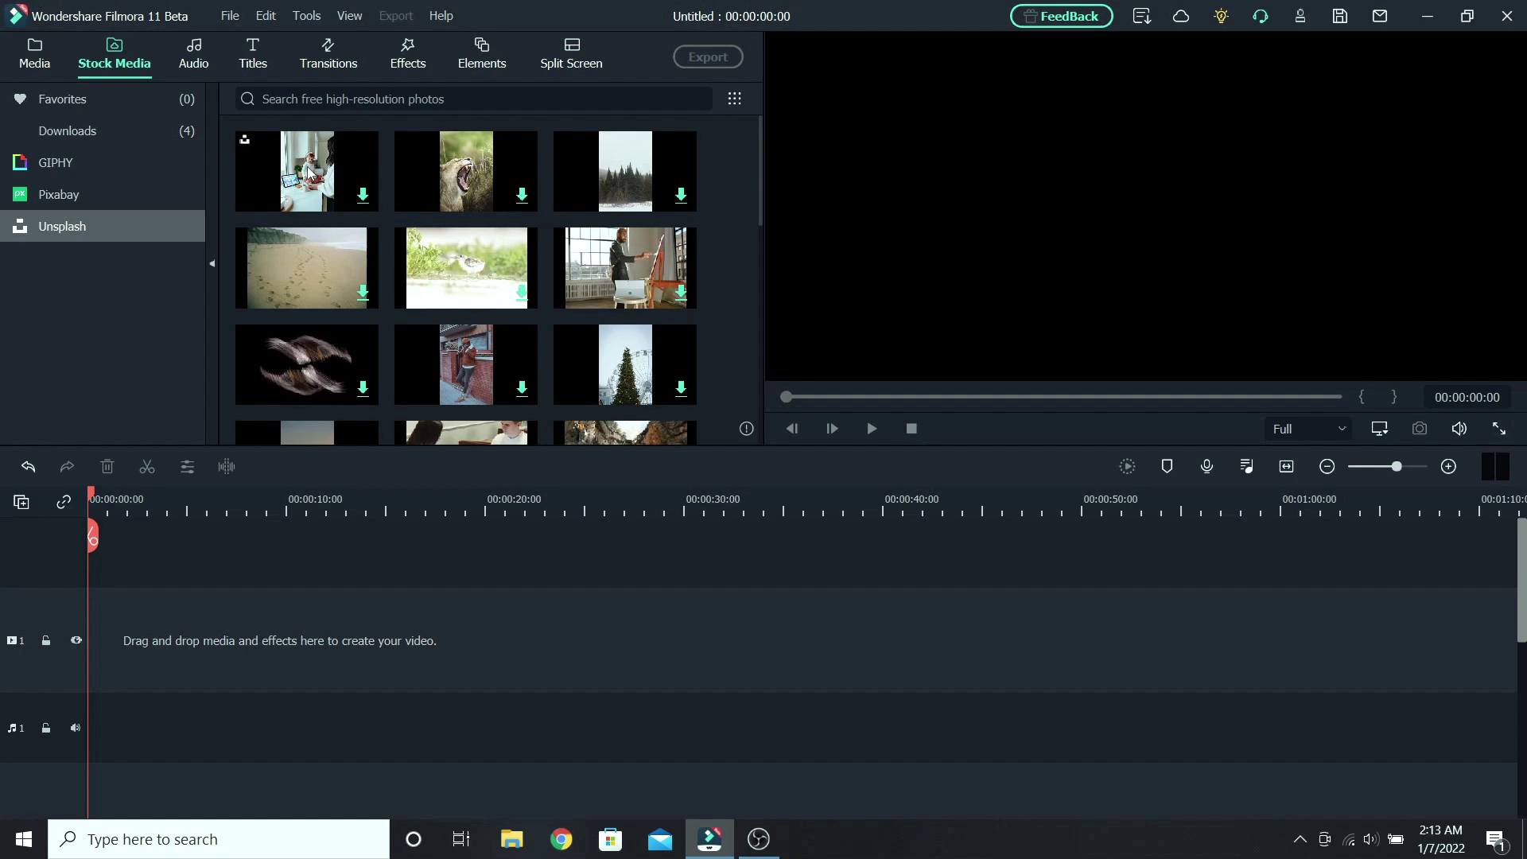
pyautogui.click(136, 203)
pyautogui.click(278, 101)
pyautogui.write('d')
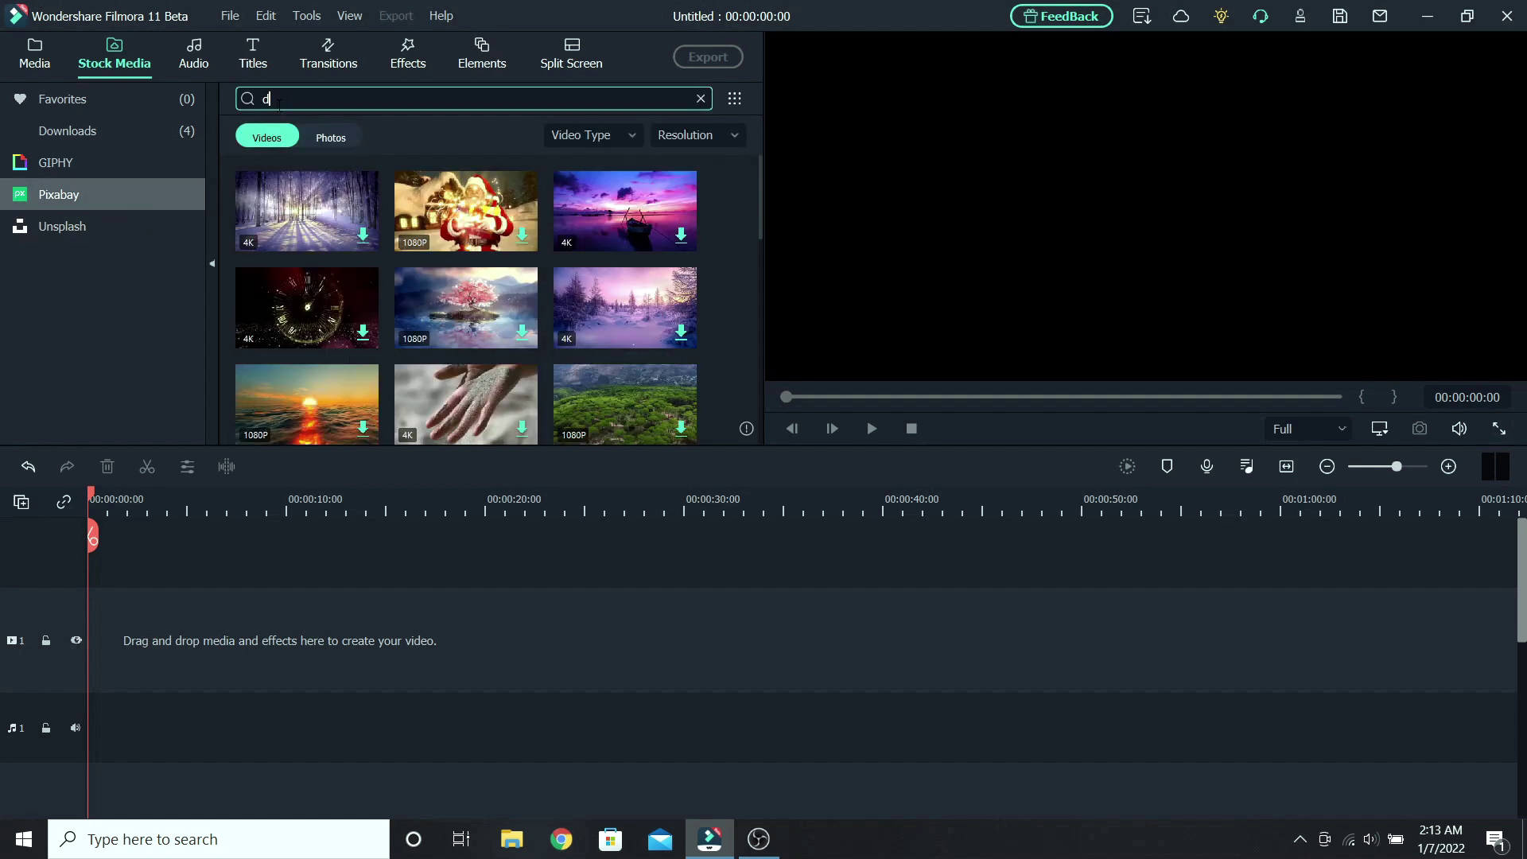
pyautogui.write('og')
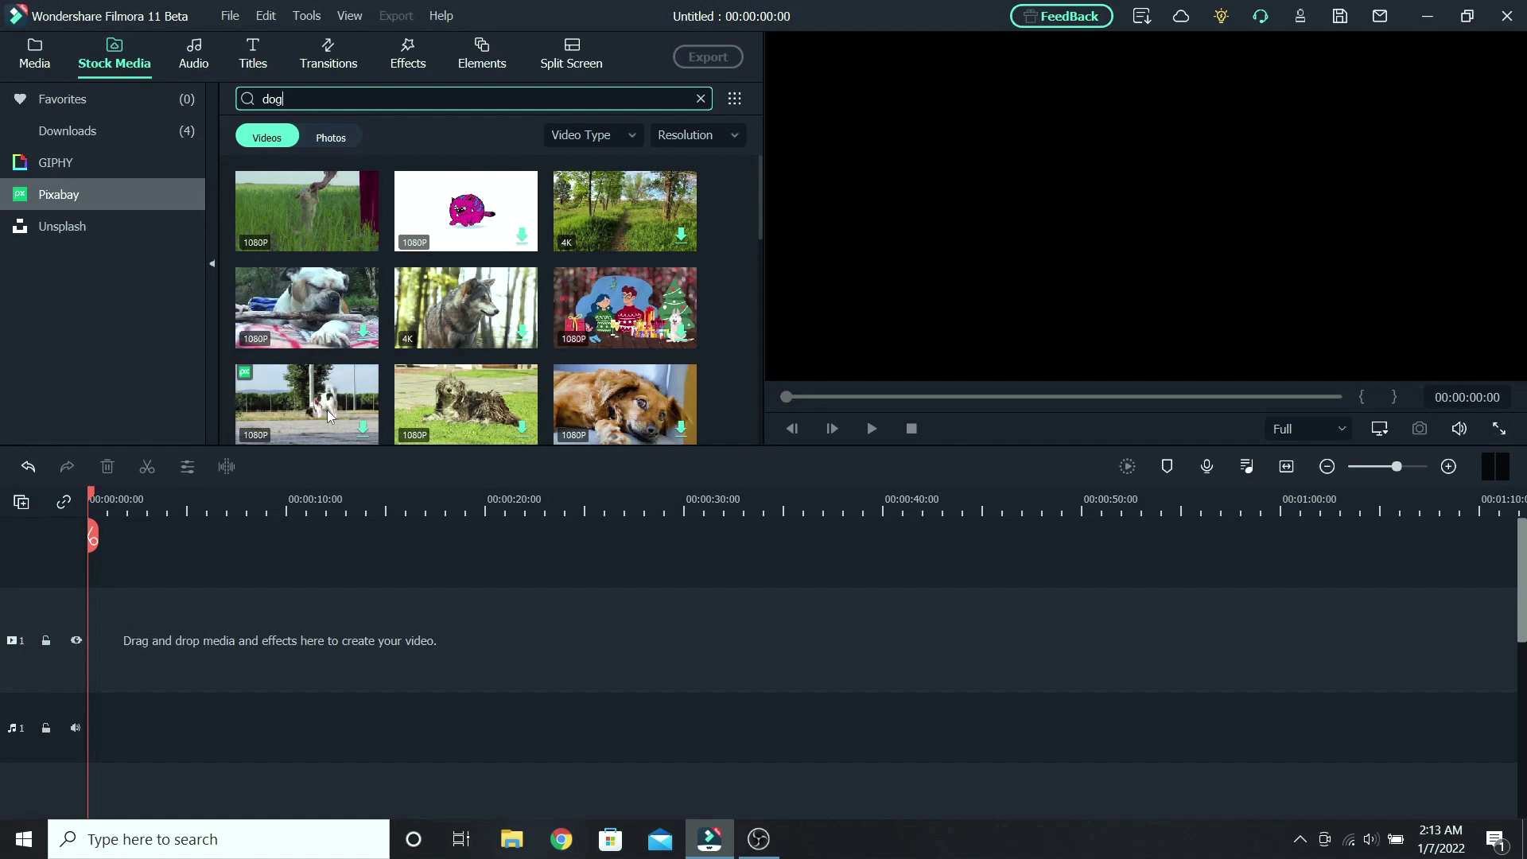
pyautogui.moveTo(370, 427)
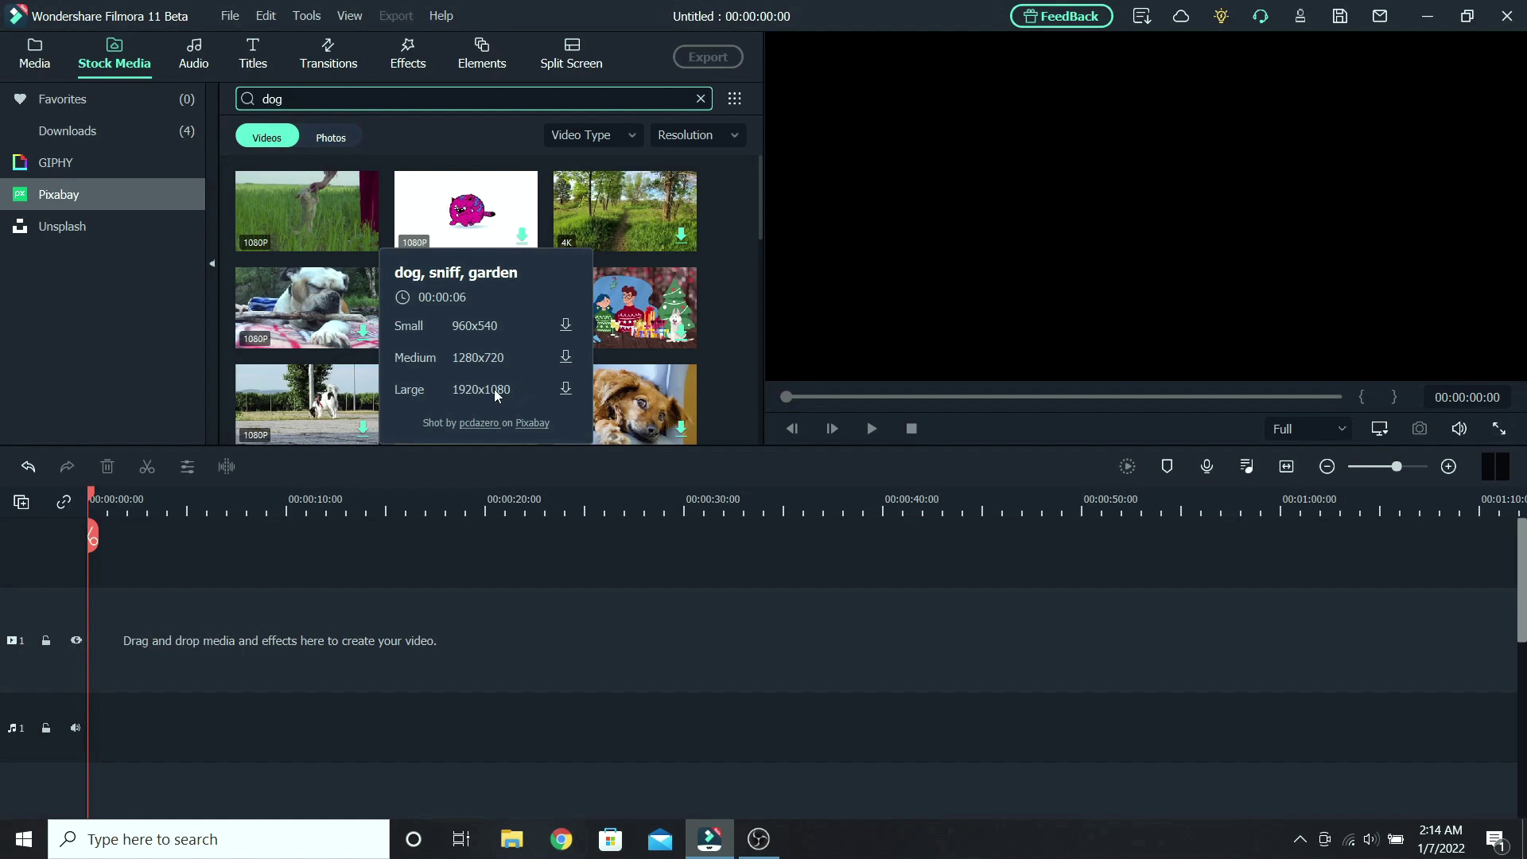
pyautogui.click(566, 389)
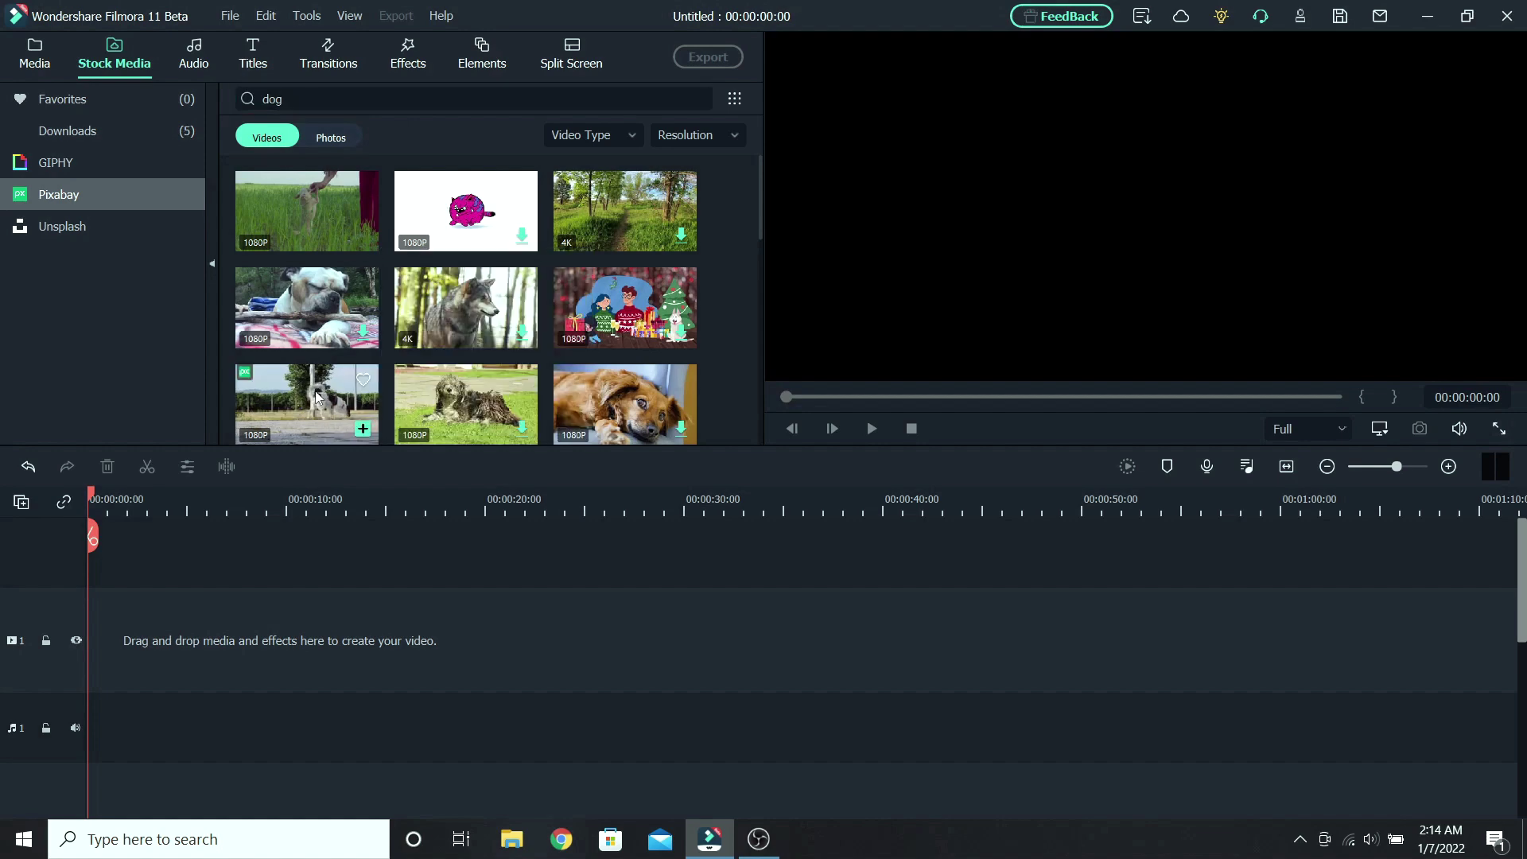
# Step: Place the dog clip on the timeline video track, zoom the timeline to fit, and view Downloads
pyautogui.moveTo(326, 398); pyautogui.dragTo(108, 649)
pyautogui.click(1287, 466)
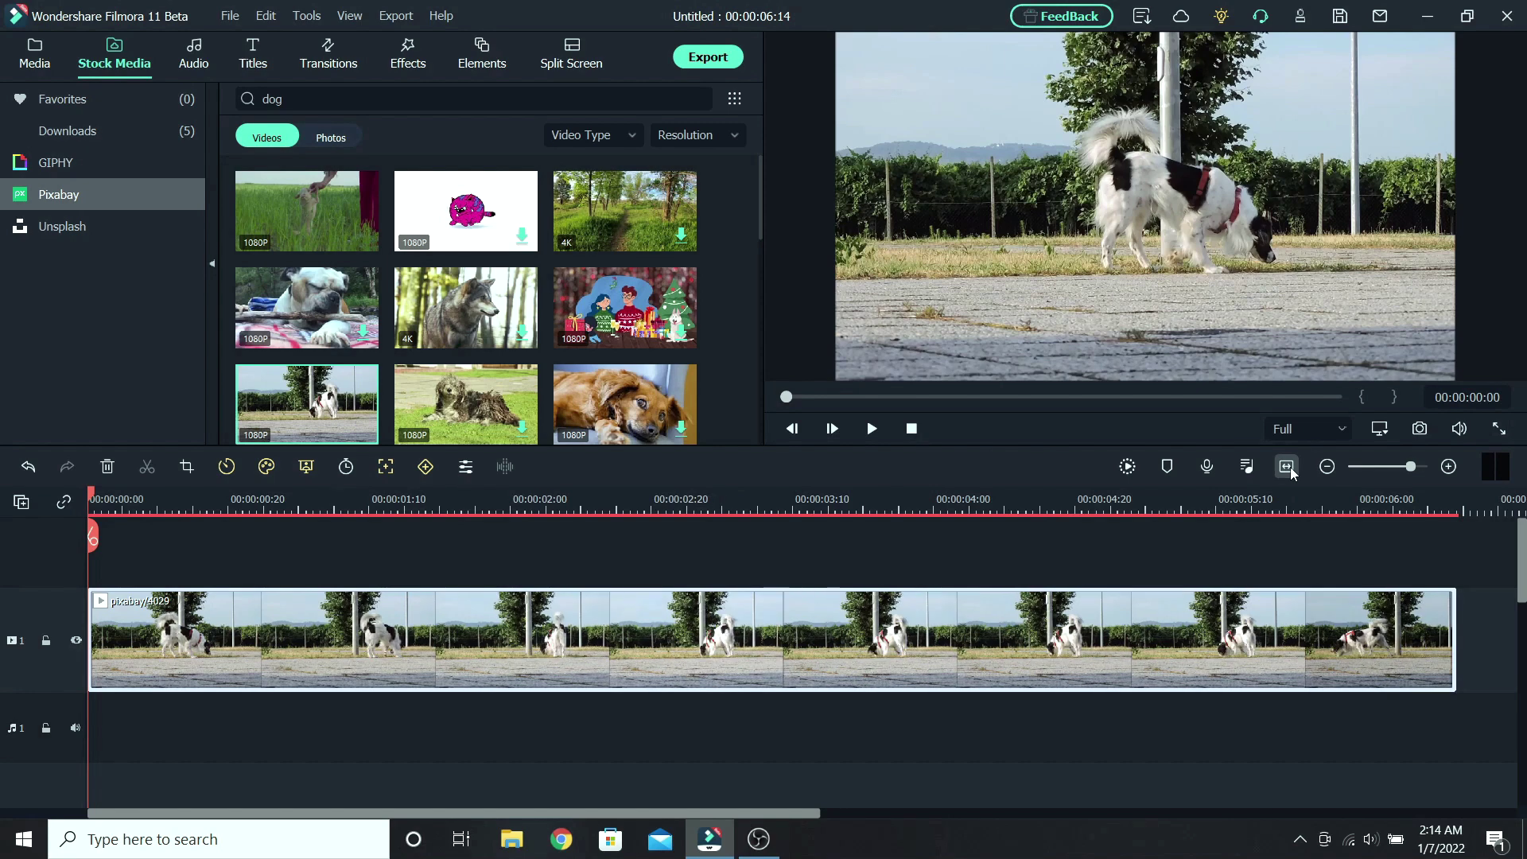
pyautogui.click(111, 136)
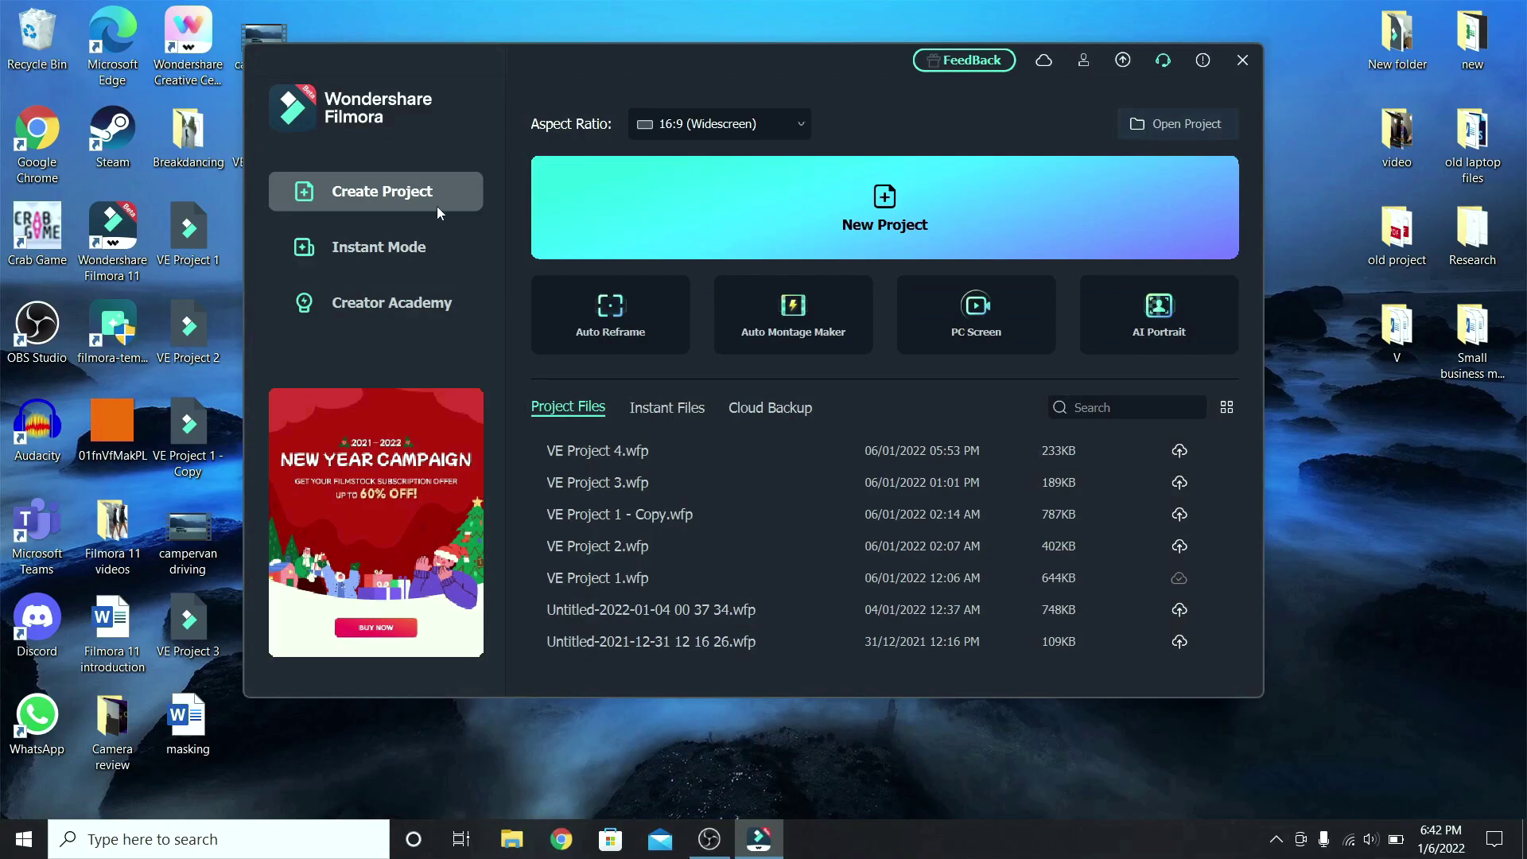
# Step: In Instant Mode, browse the Business, Vlog and Cinematic templates, then start the Tech Review template
pyautogui.click(413, 249)
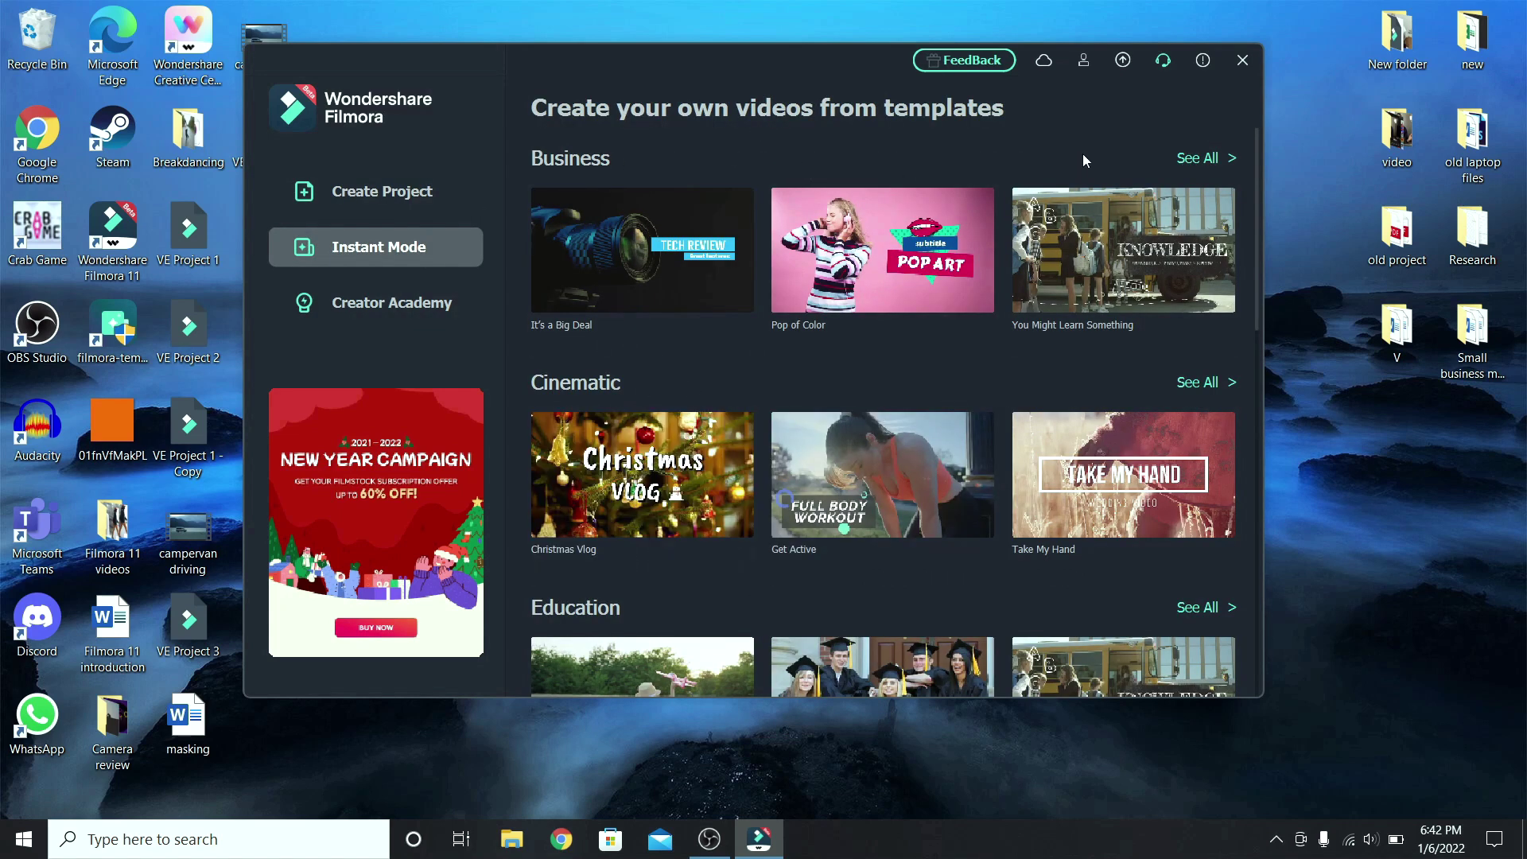
pyautogui.click(1200, 158)
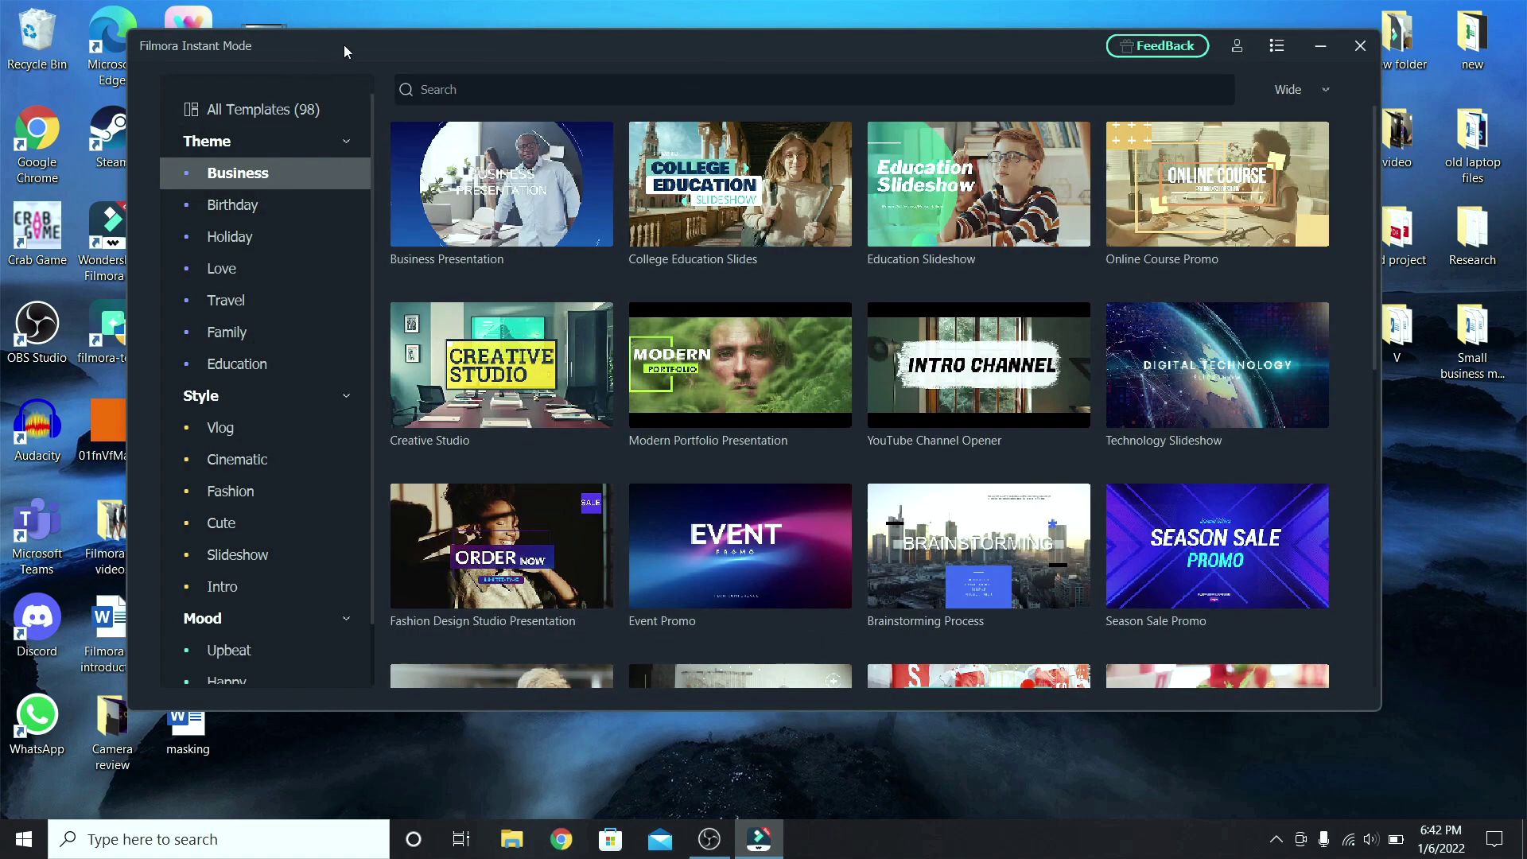
pyautogui.click(222, 427)
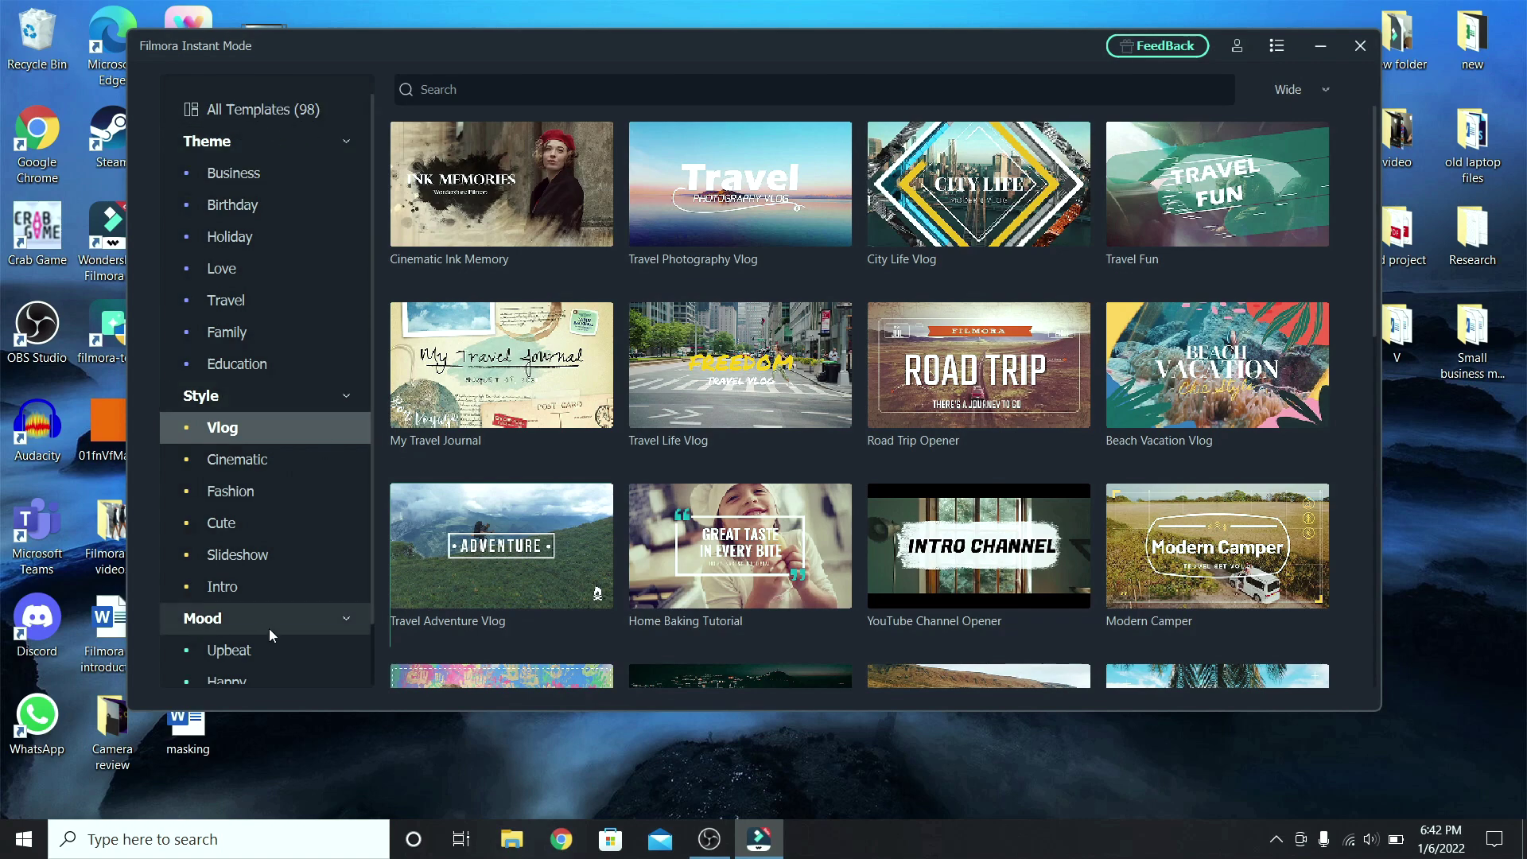
pyautogui.click(238, 459)
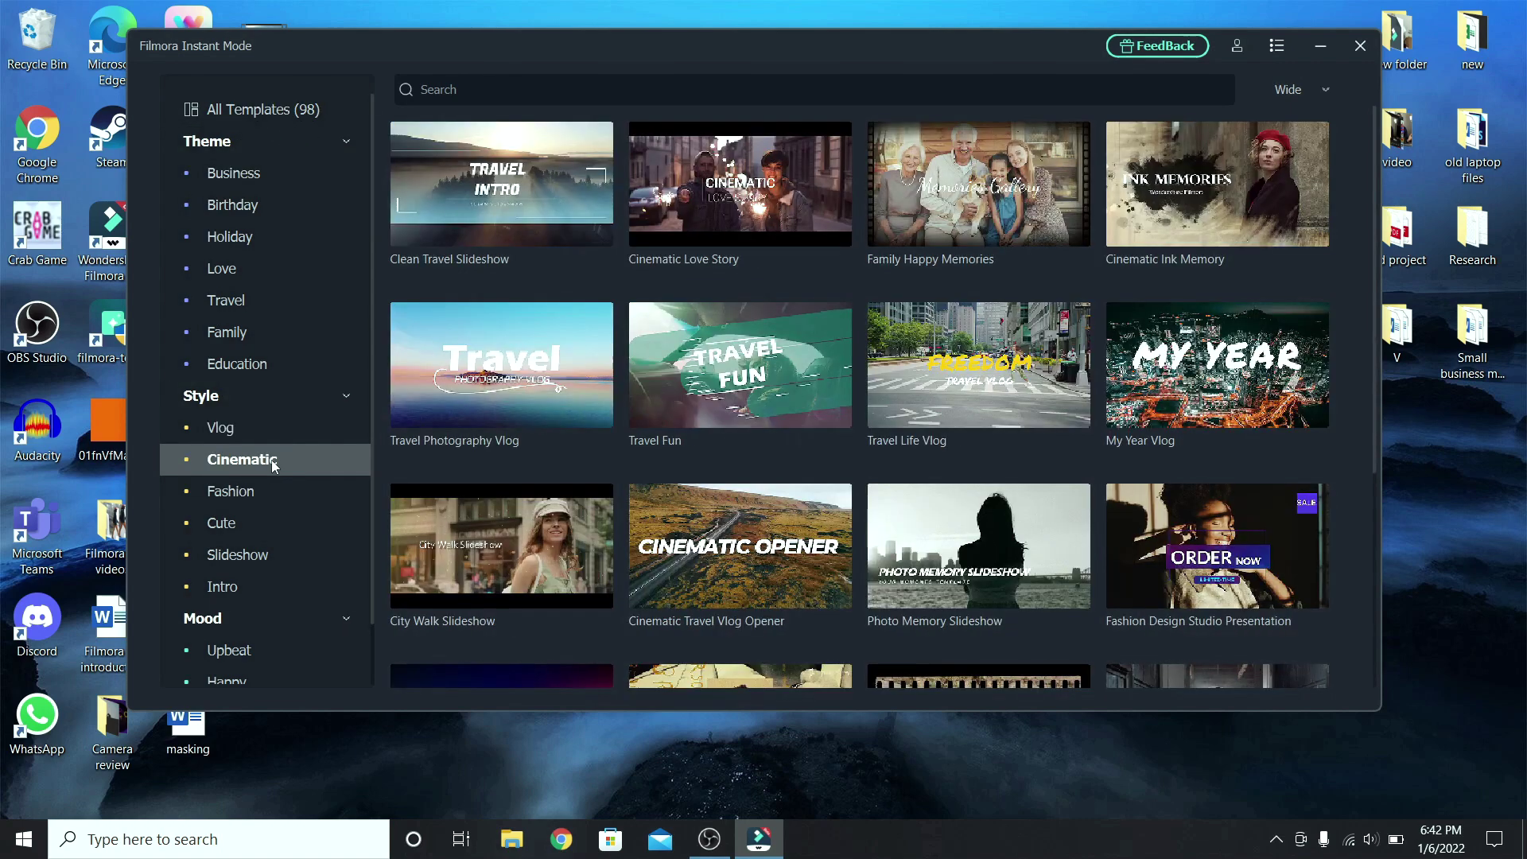
pyautogui.click(269, 175)
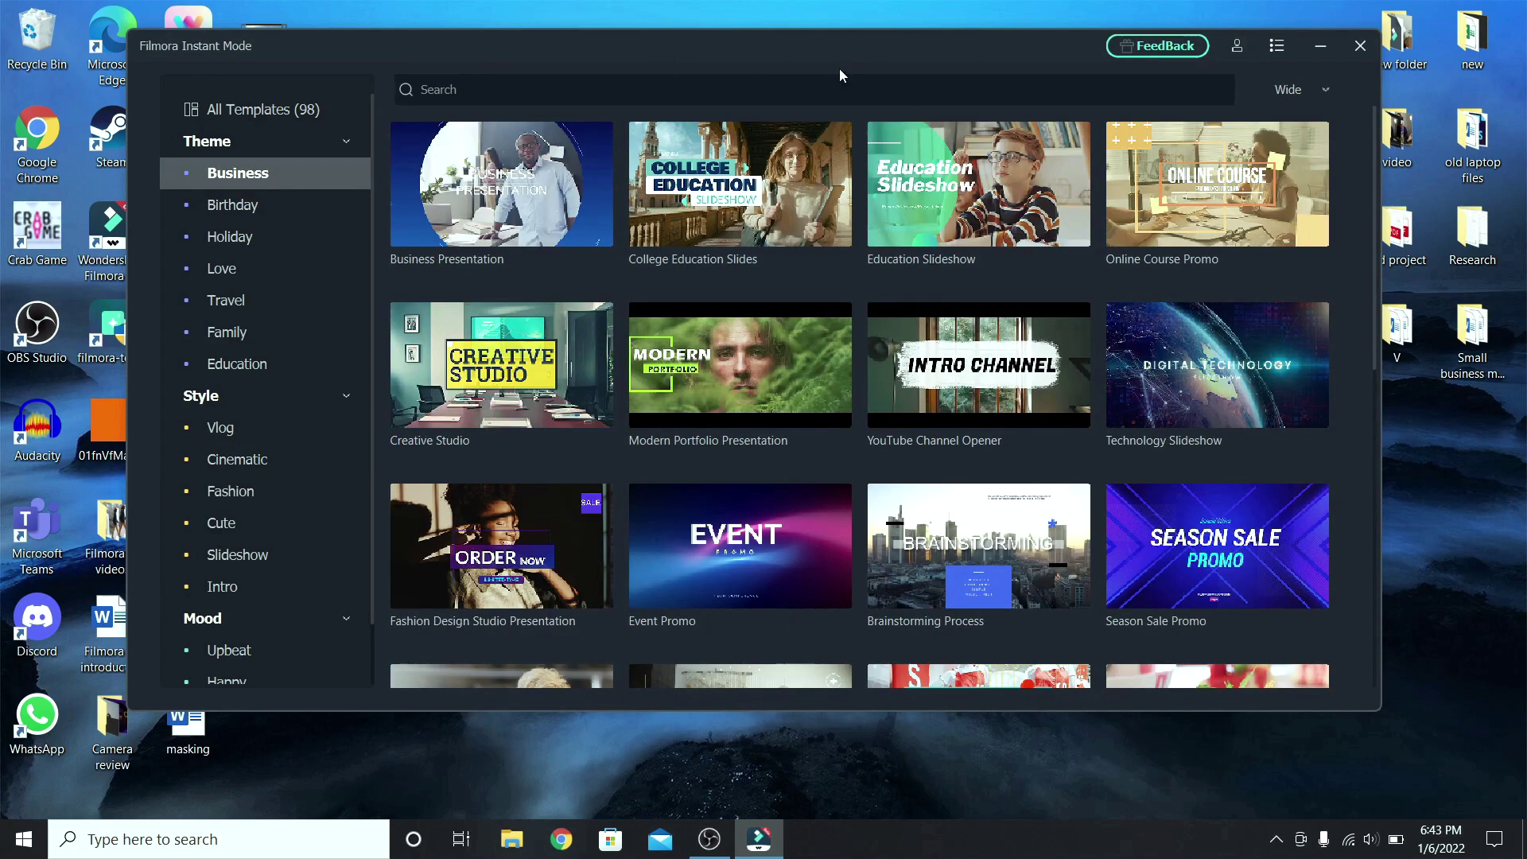
pyautogui.moveTo(1375, 131); pyautogui.dragTo(1338, 511)
pyautogui.moveTo(503, 615)
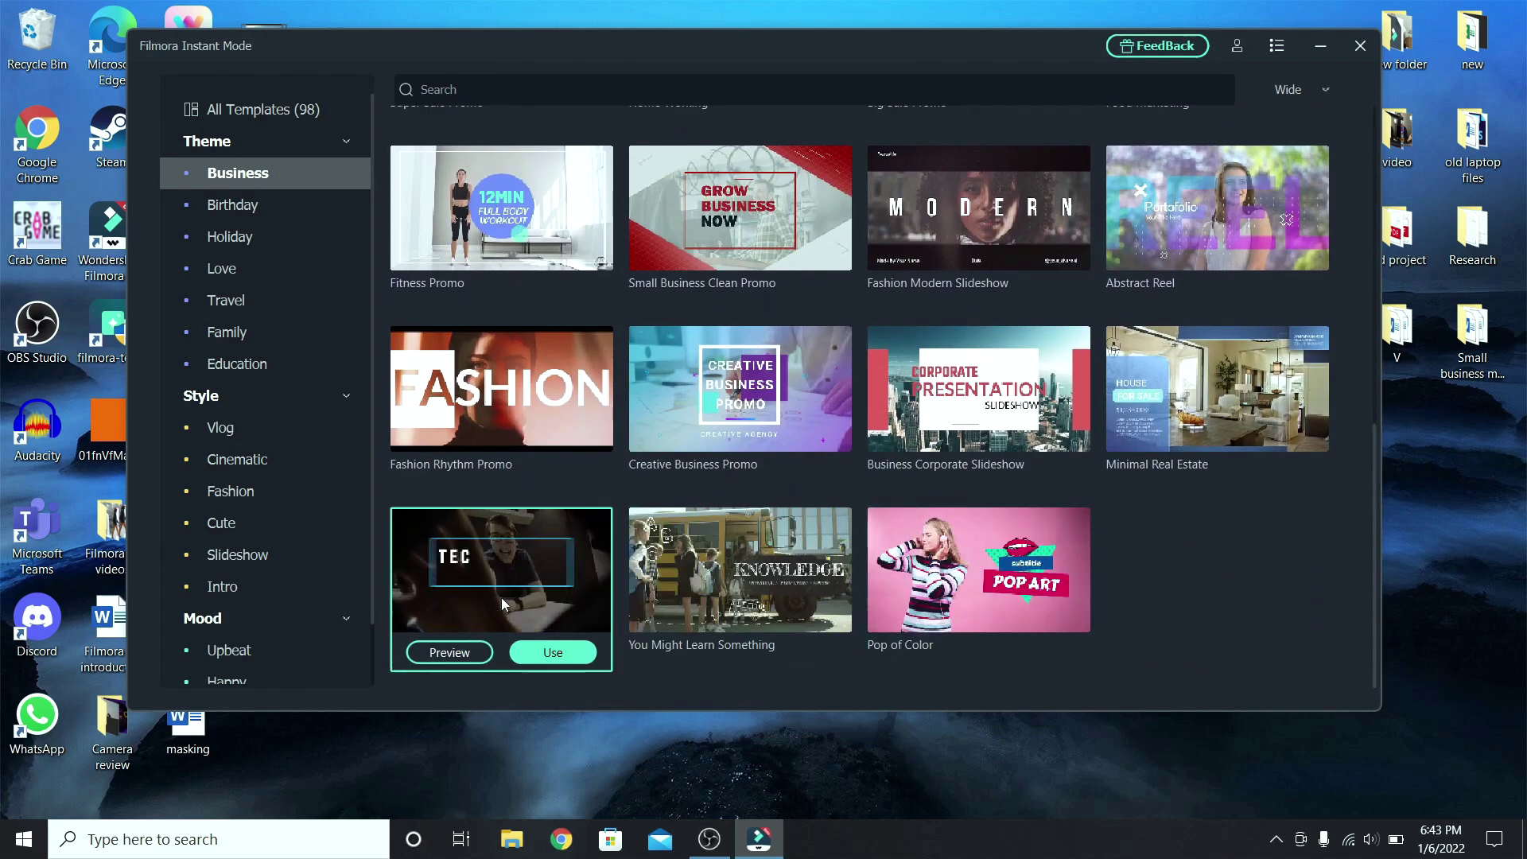
pyautogui.click(545, 653)
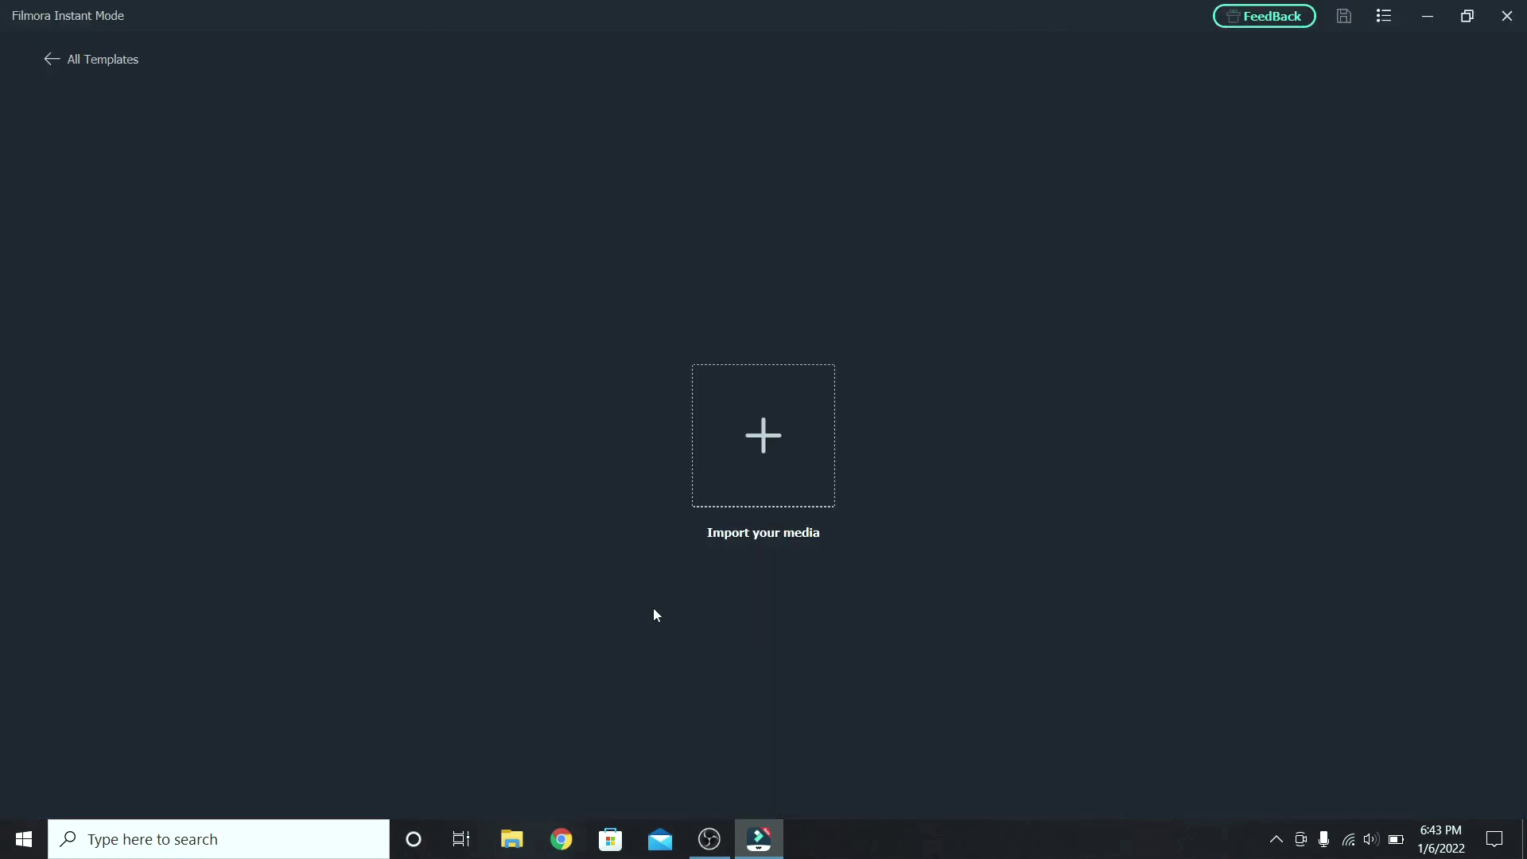
# Step: Import all ten Camera review clips into the Tech Review template
pyautogui.click(743, 427)
pyautogui.hotkey('ctrl', 'a')
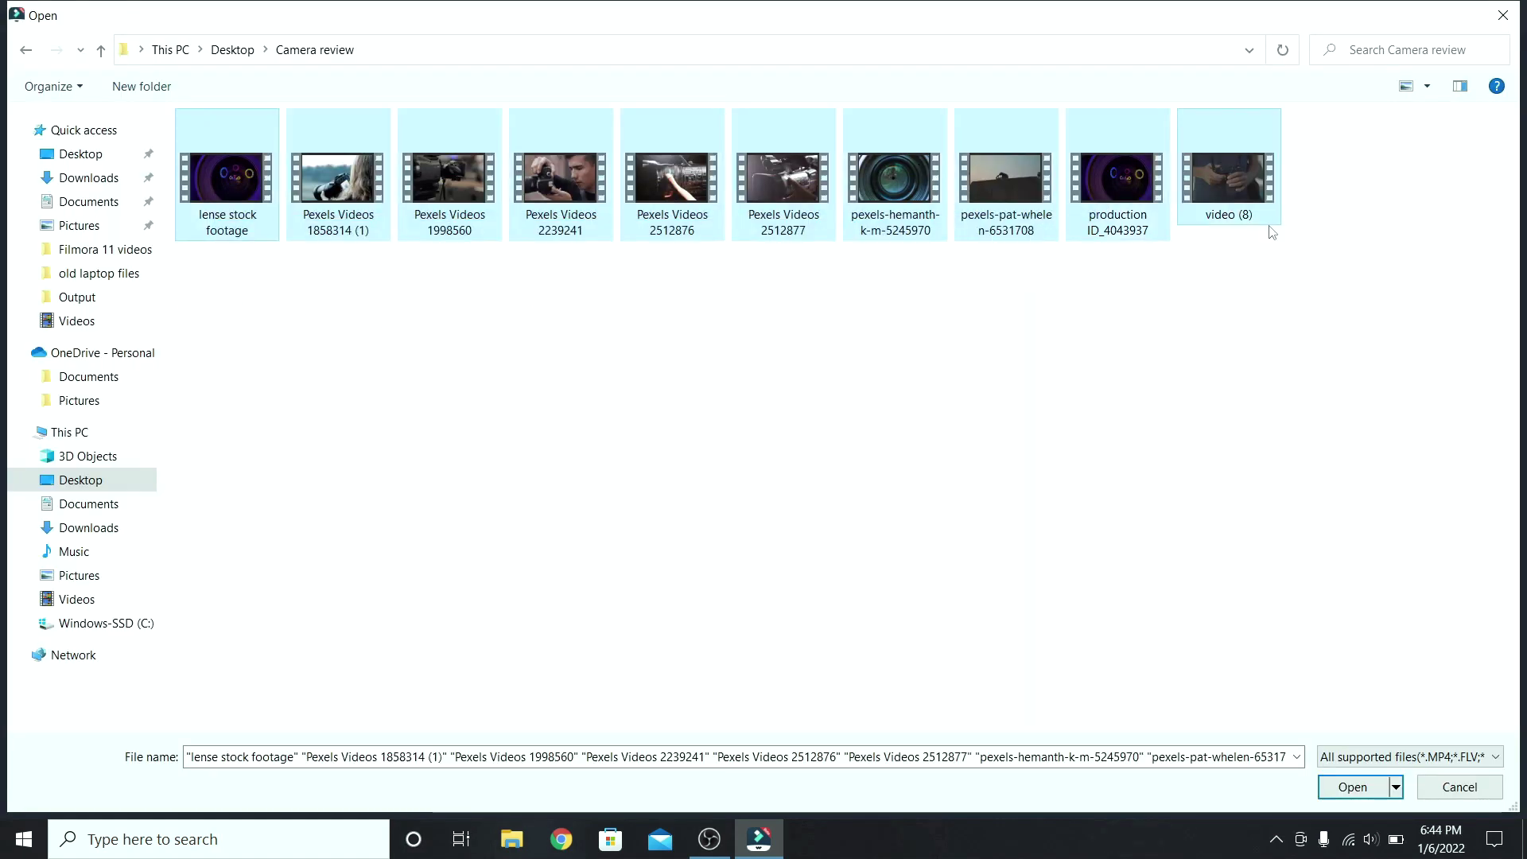
pyautogui.click(1351, 787)
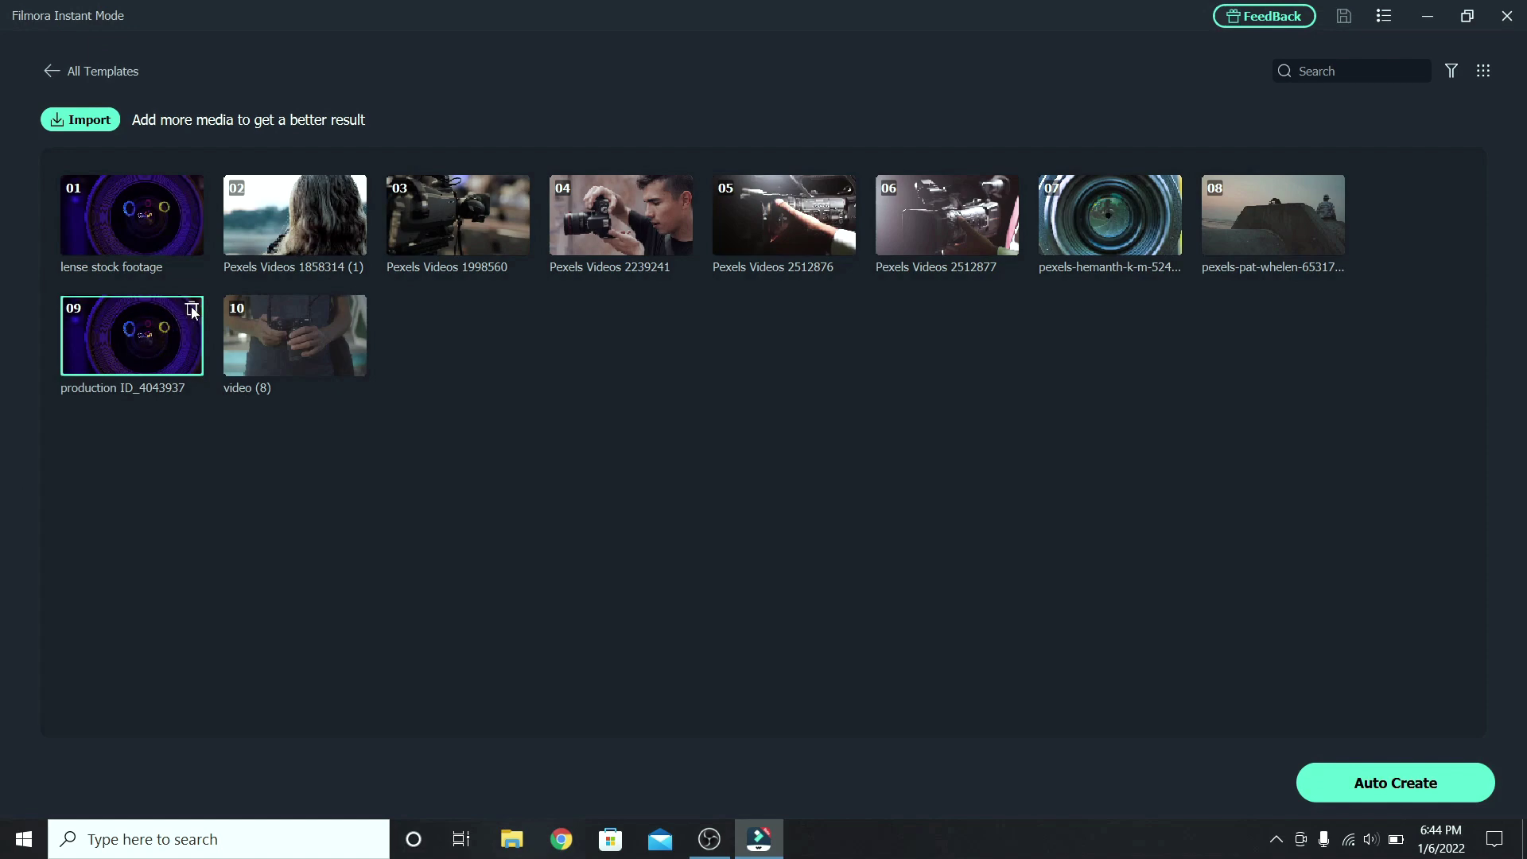
# Step: Remove production ID_4043937, move the rooftop clip to slot 01, and auto-create the video
pyautogui.click(192, 311)
pyautogui.click(766, 424)
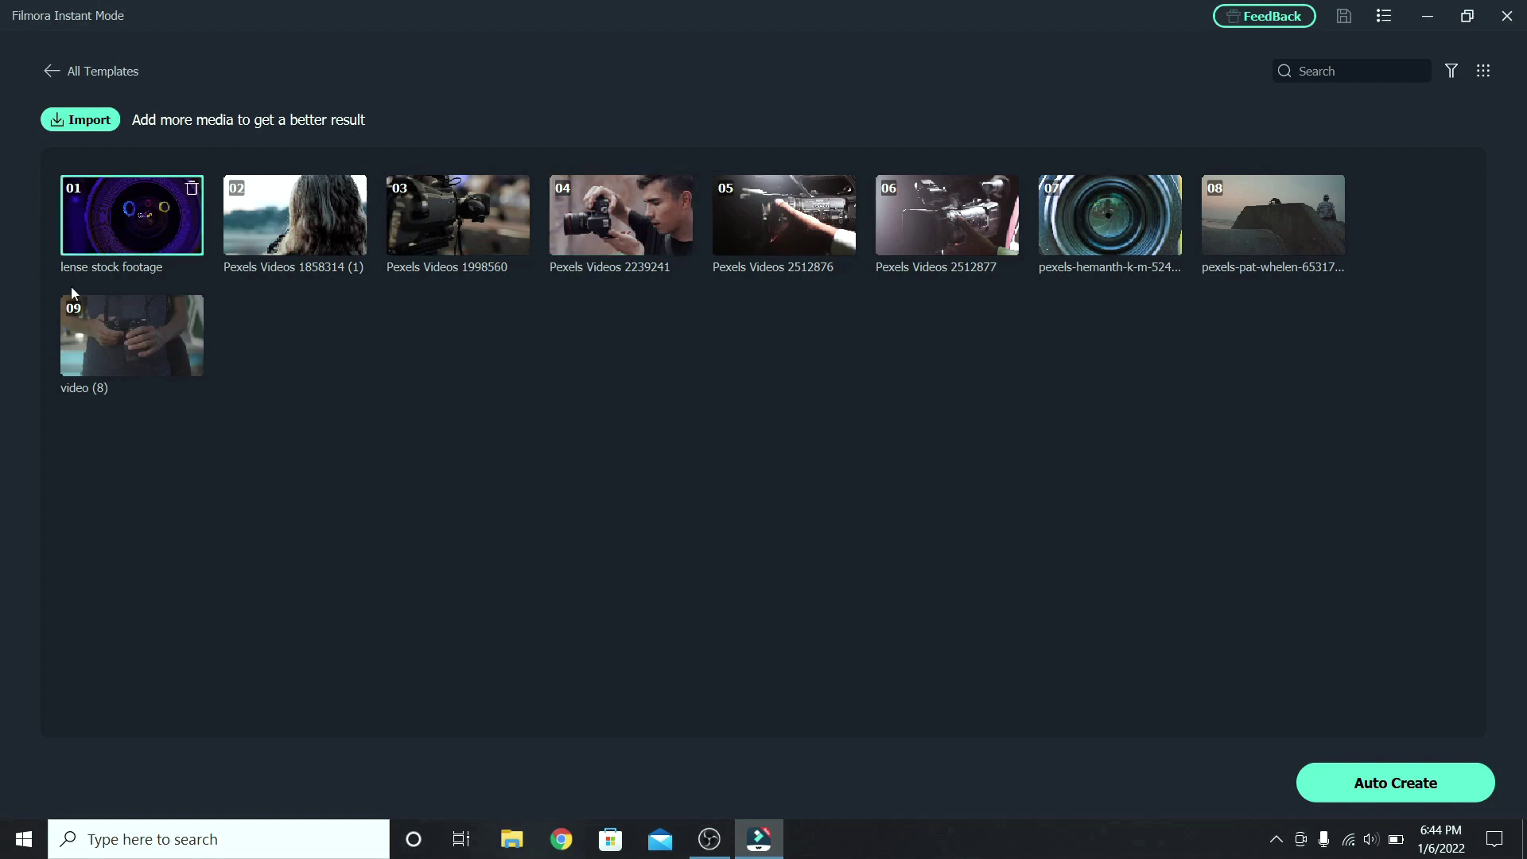
pyautogui.moveTo(1312, 219)
pyautogui.mouseDown()
pyautogui.moveTo(177, 170)
pyautogui.moveTo(109, 228)
pyautogui.mouseUp()
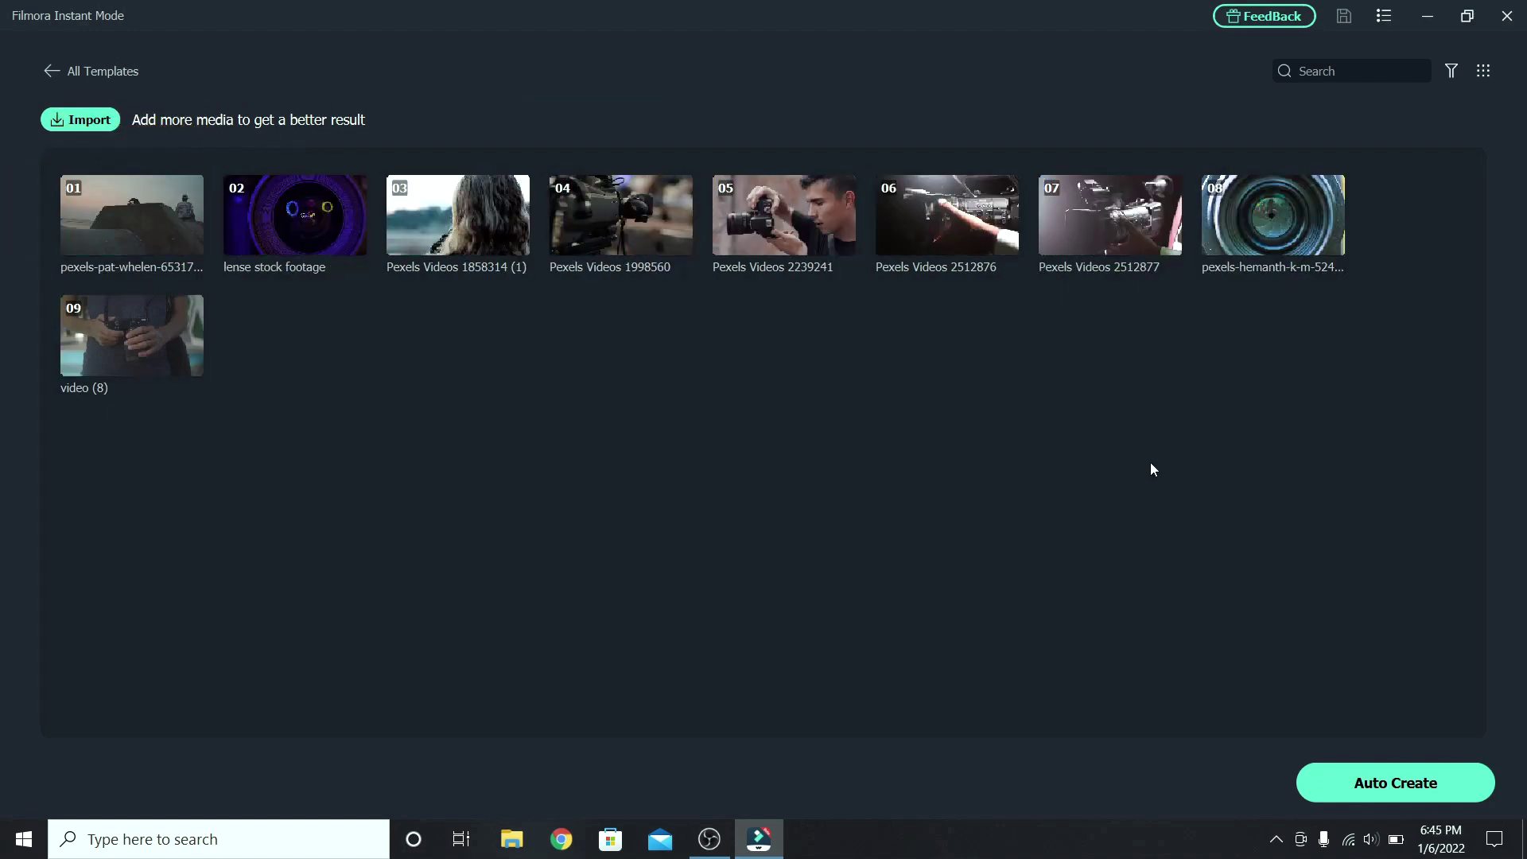
pyautogui.click(1392, 781)
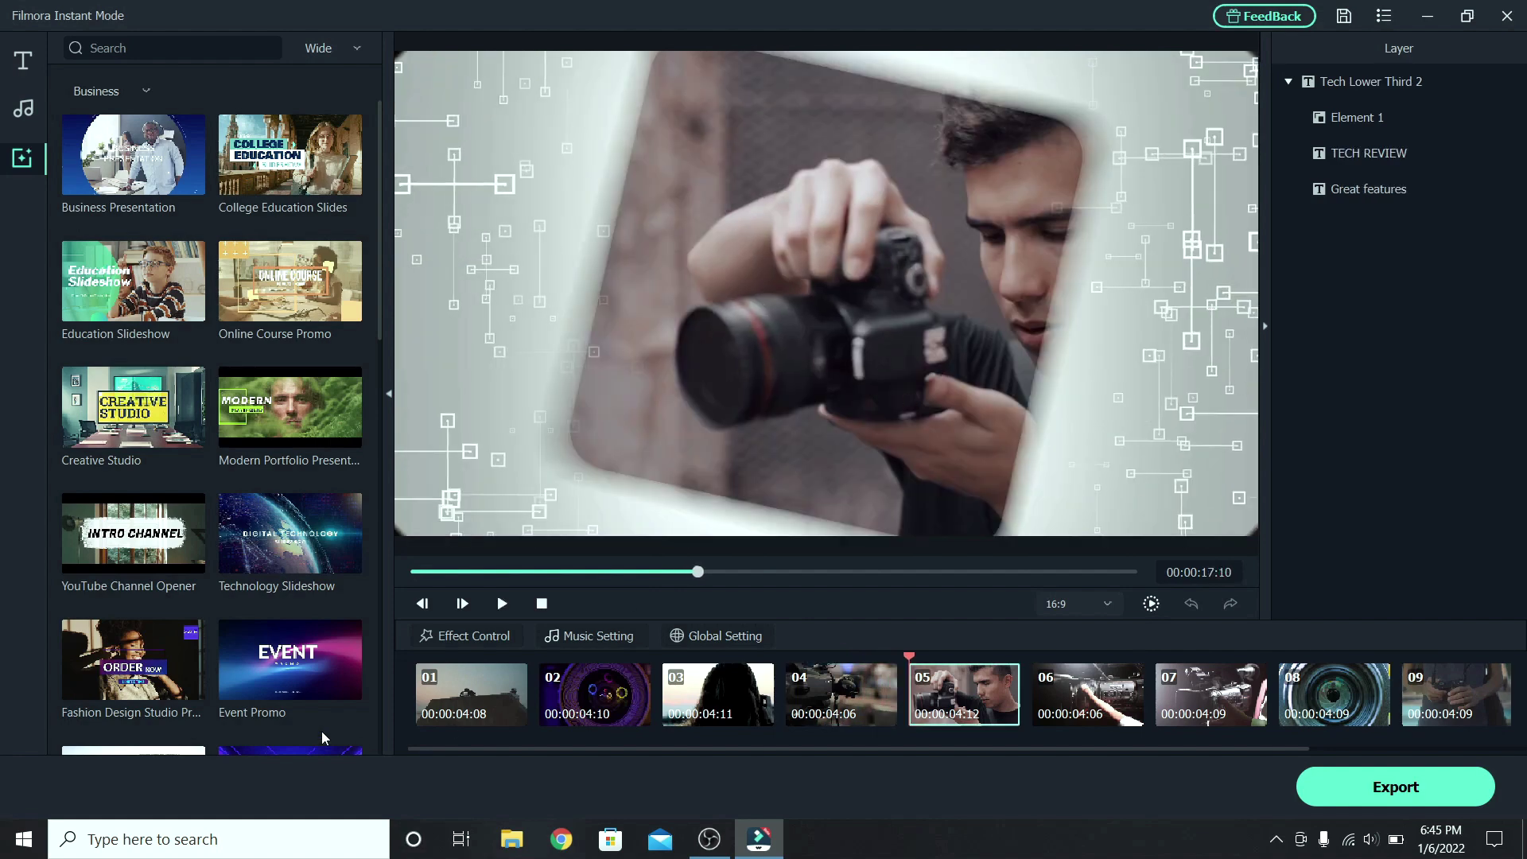
# Step: Trim clip 03, the long-haired woman shot, to a later section showing her camera close-up
pyautogui.click(597, 699)
pyautogui.moveTo(469, 692)
pyautogui.mouseDown()
pyautogui.moveTo(733, 682)
pyautogui.moveTo(460, 673)
pyautogui.mouseUp()
pyautogui.click(738, 672)
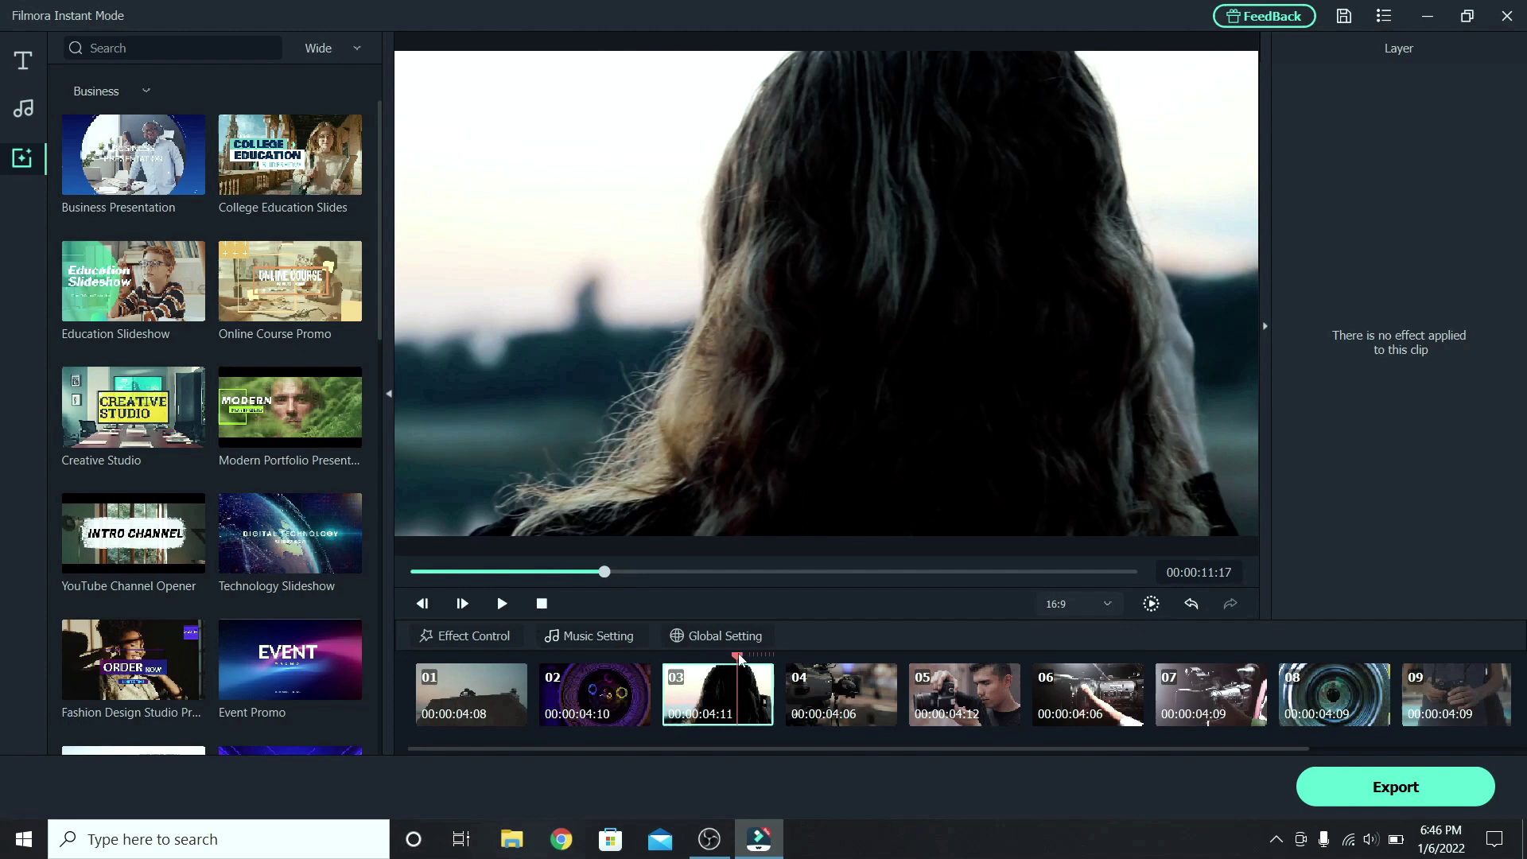
pyautogui.moveTo(738, 659)
pyautogui.mouseDown()
pyautogui.moveTo(761, 658)
pyautogui.moveTo(674, 658)
pyautogui.moveTo(710, 657)
pyautogui.mouseUp()
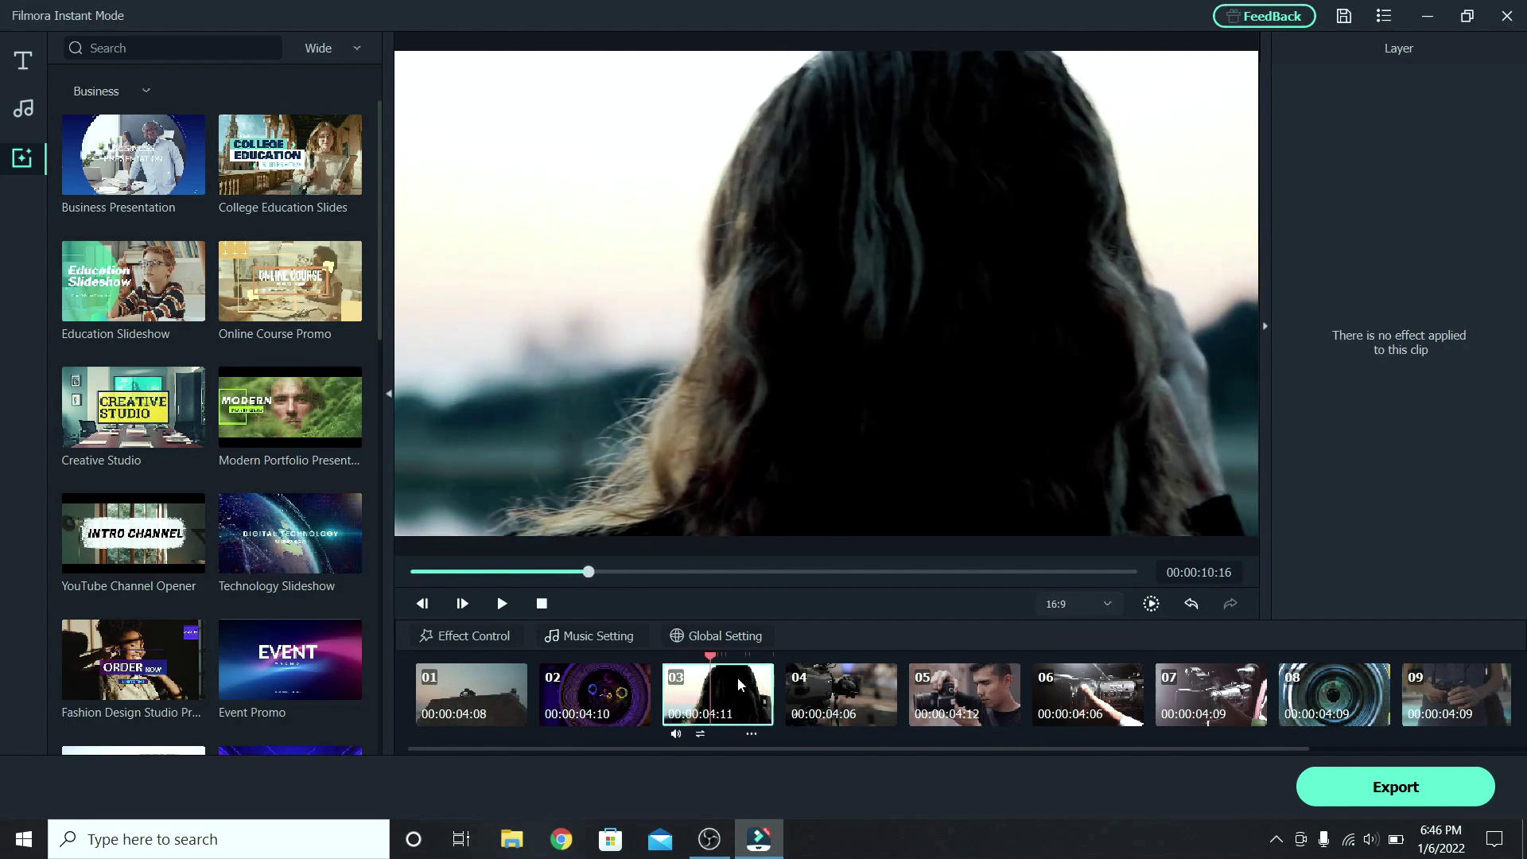
pyautogui.click(753, 733)
pyautogui.click(770, 738)
pyautogui.moveTo(719, 727); pyautogui.dragTo(1398, 684)
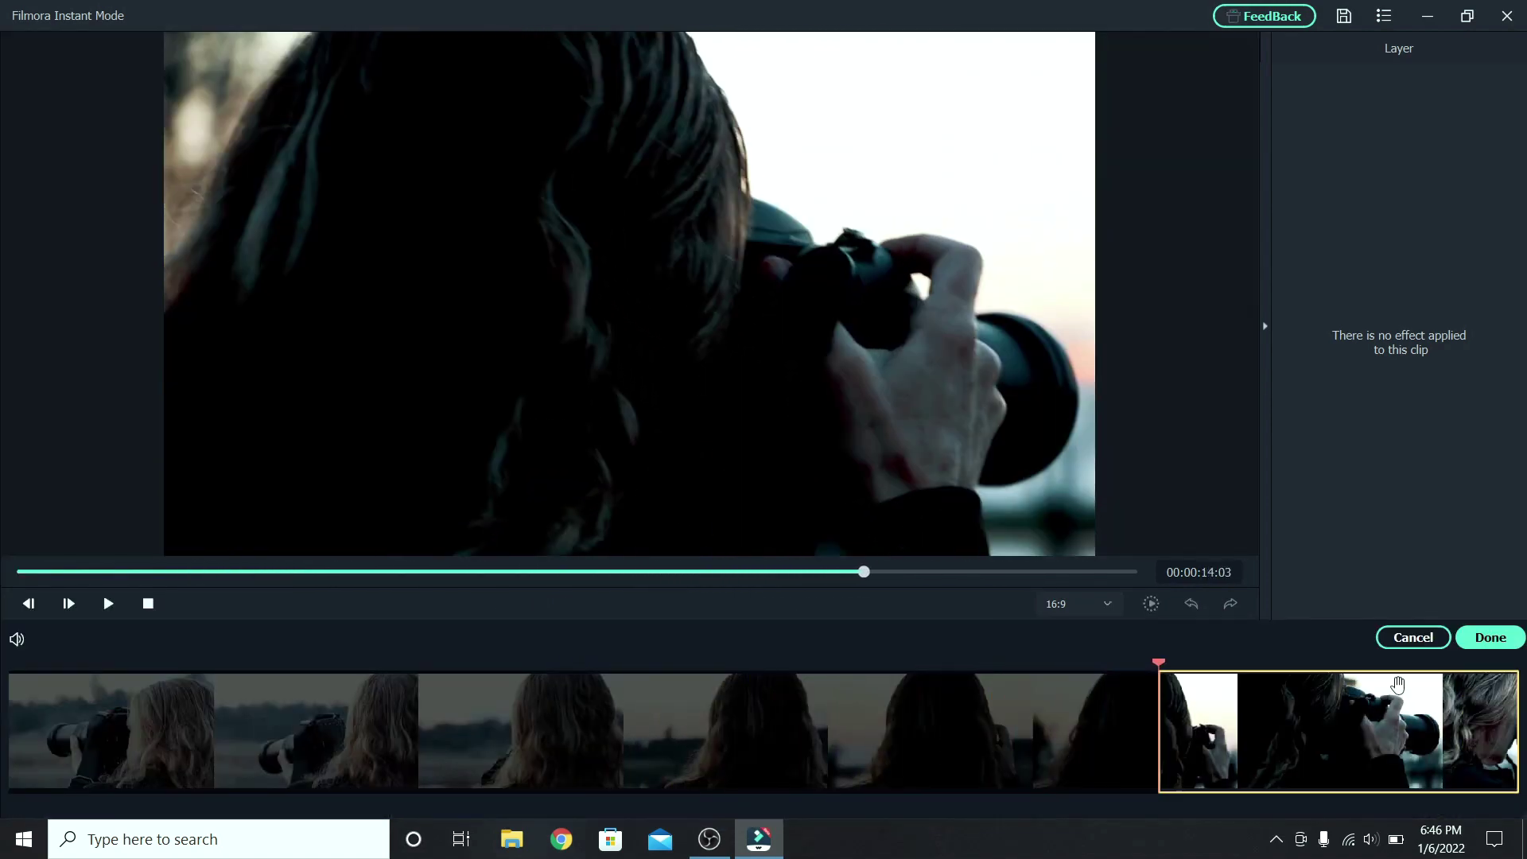
pyautogui.click(1500, 637)
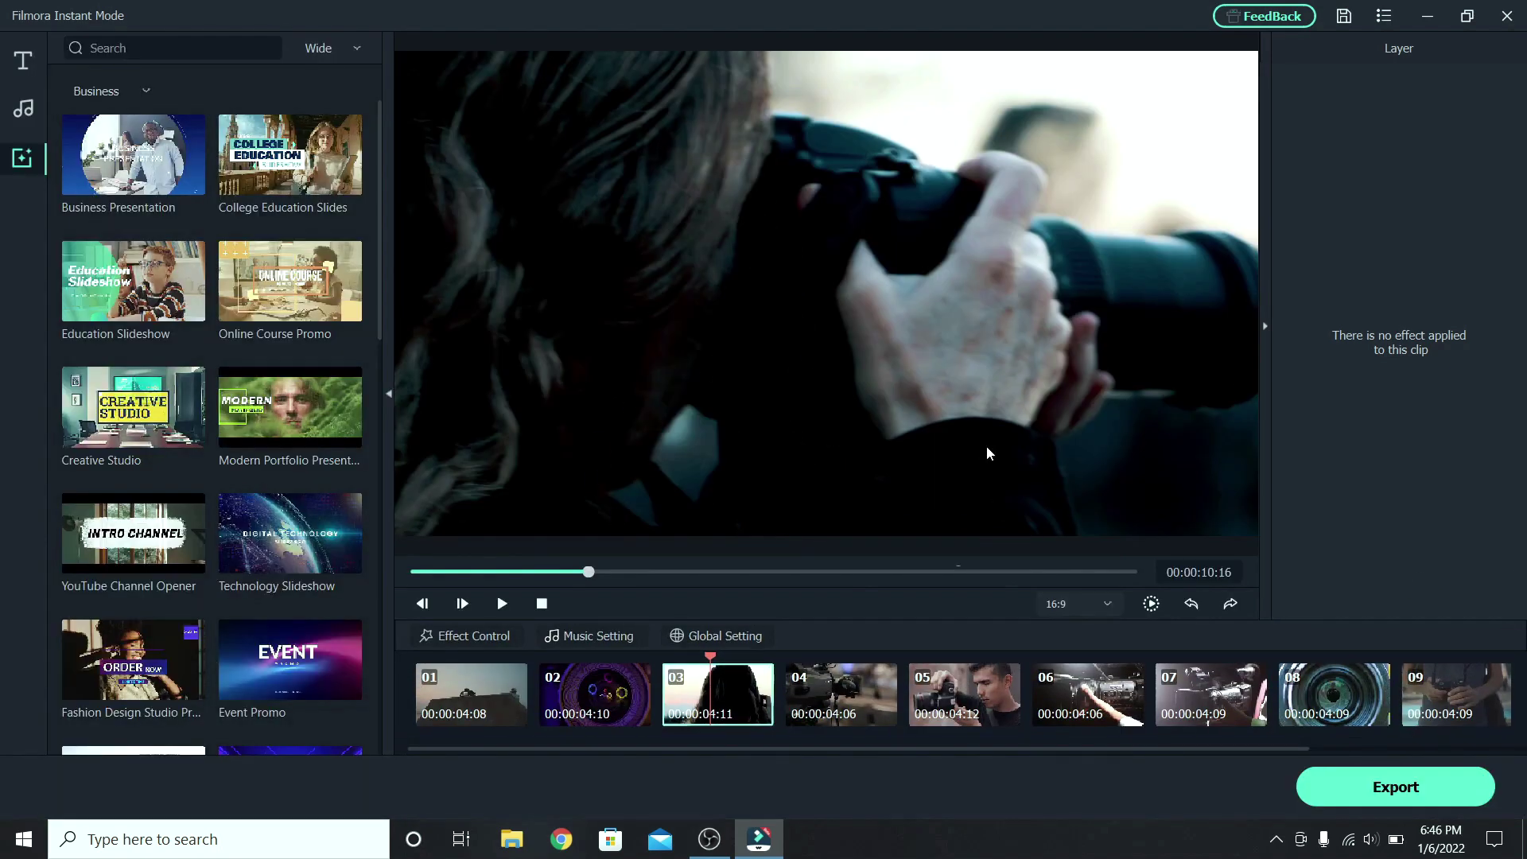
# Step: Change clip 01's title headline from 'What's NEW?' to 'Camera Review', then begin editing the subtitle
pyautogui.click(458, 698)
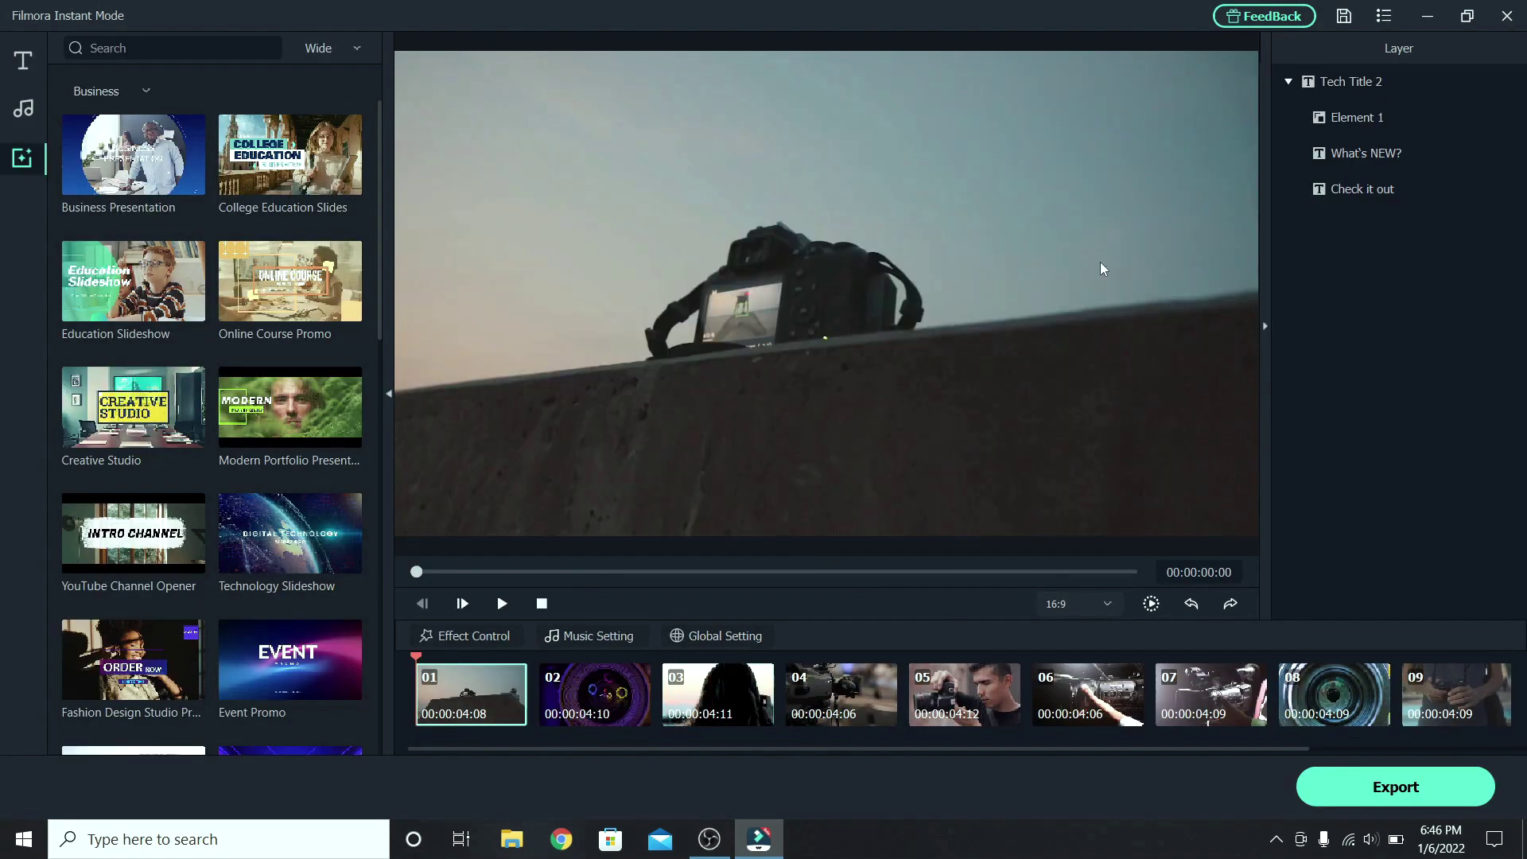
pyautogui.click(1385, 78)
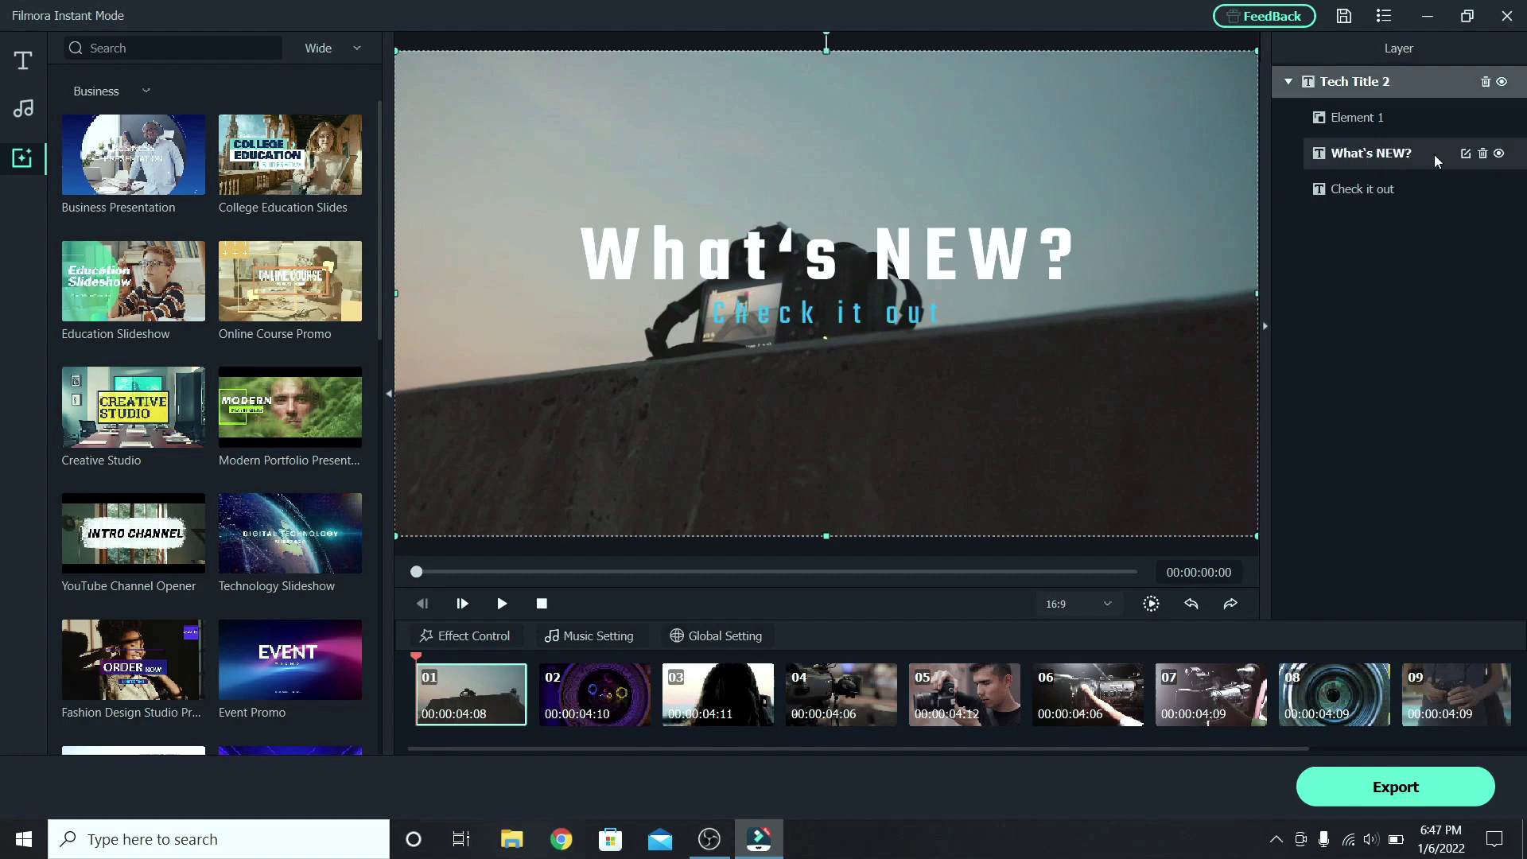
pyautogui.click(1466, 155)
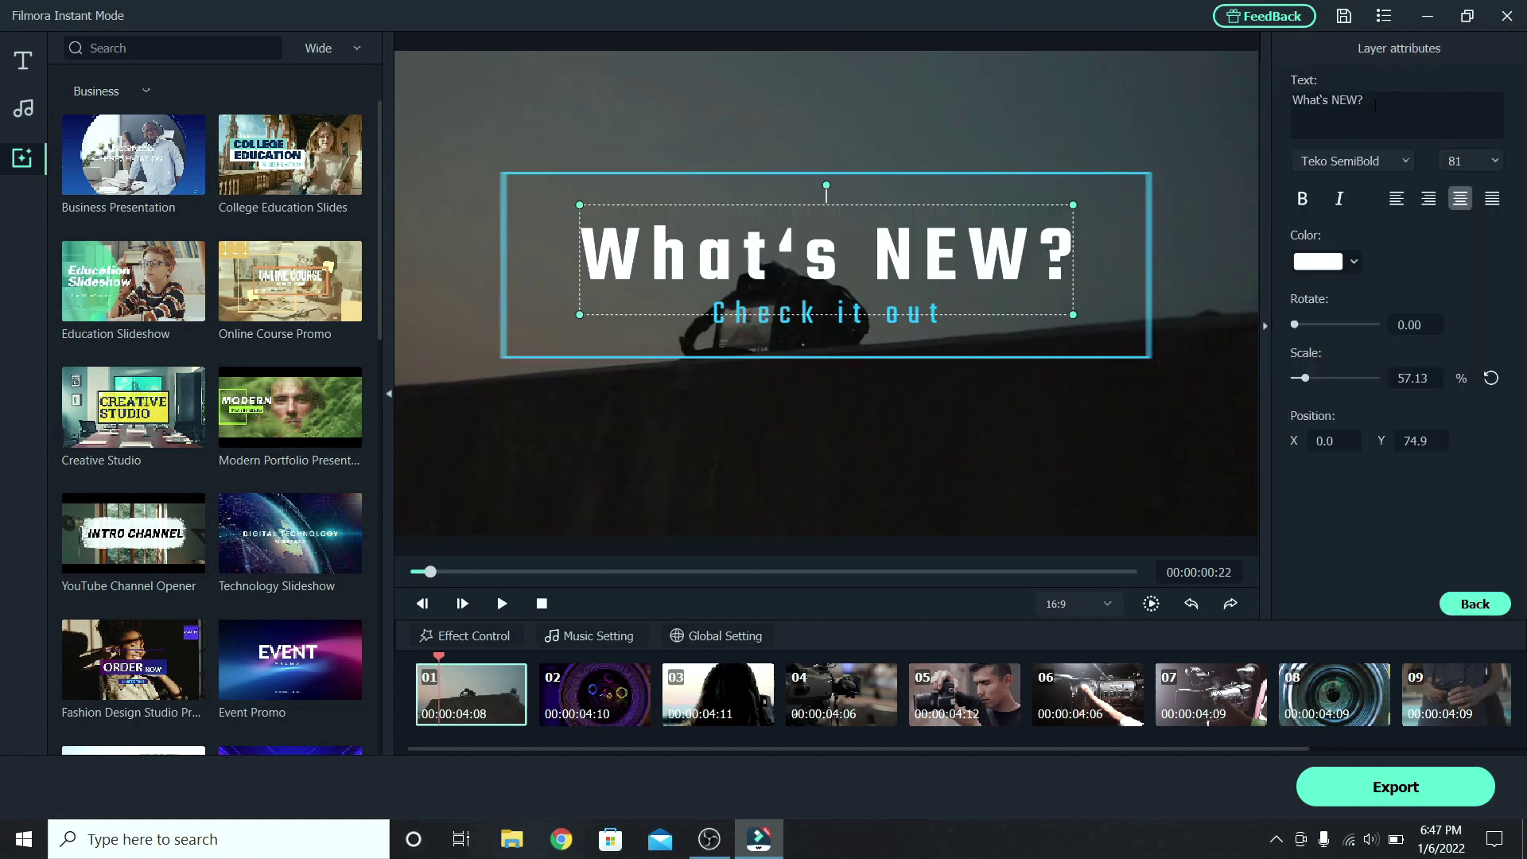
pyautogui.write('Camera Review')
pyautogui.press('Tab')
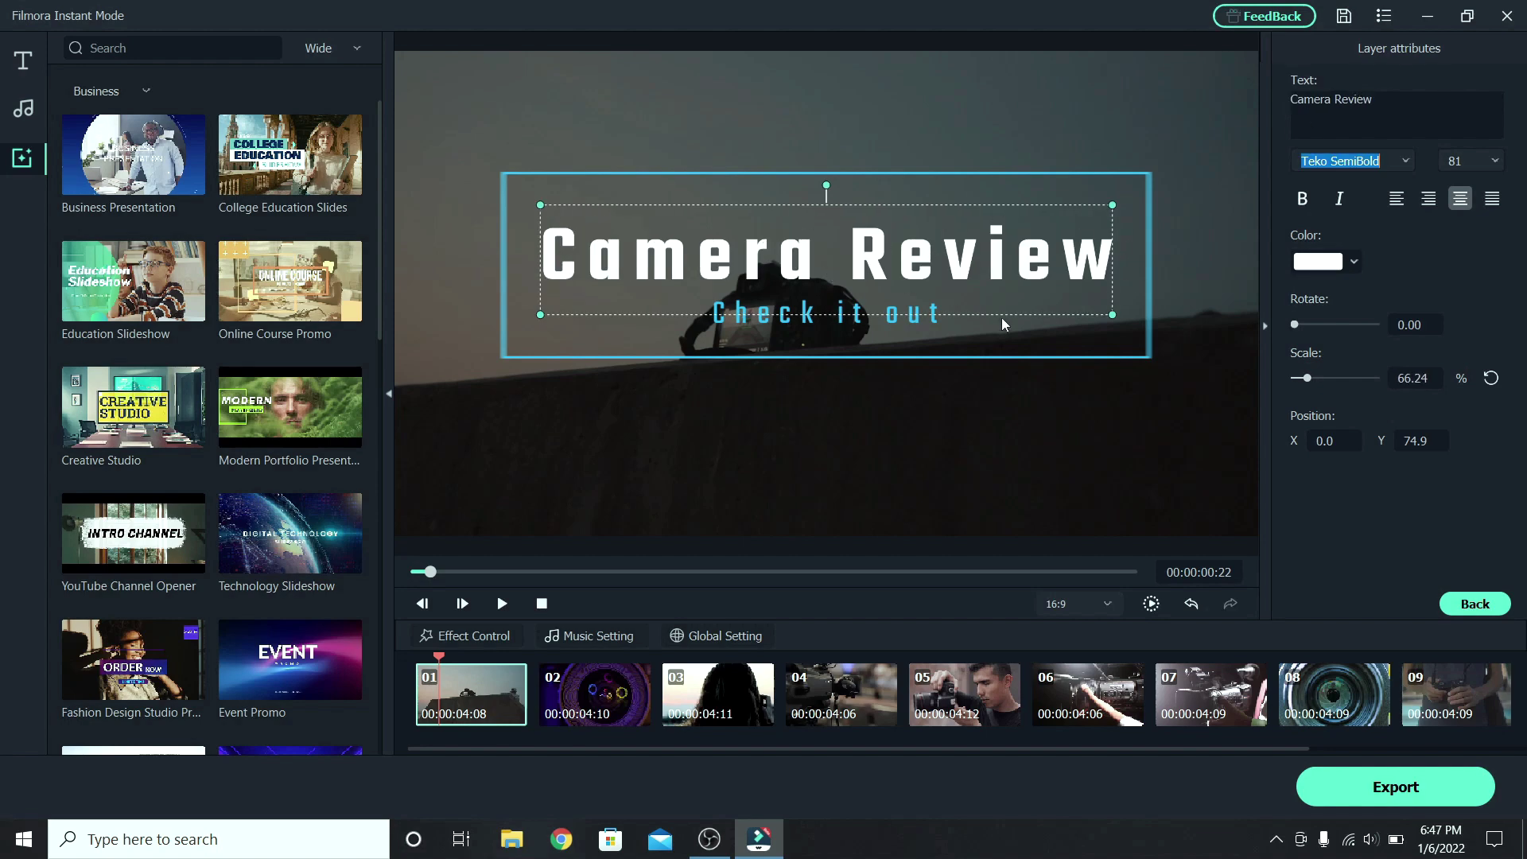
pyautogui.click(1474, 603)
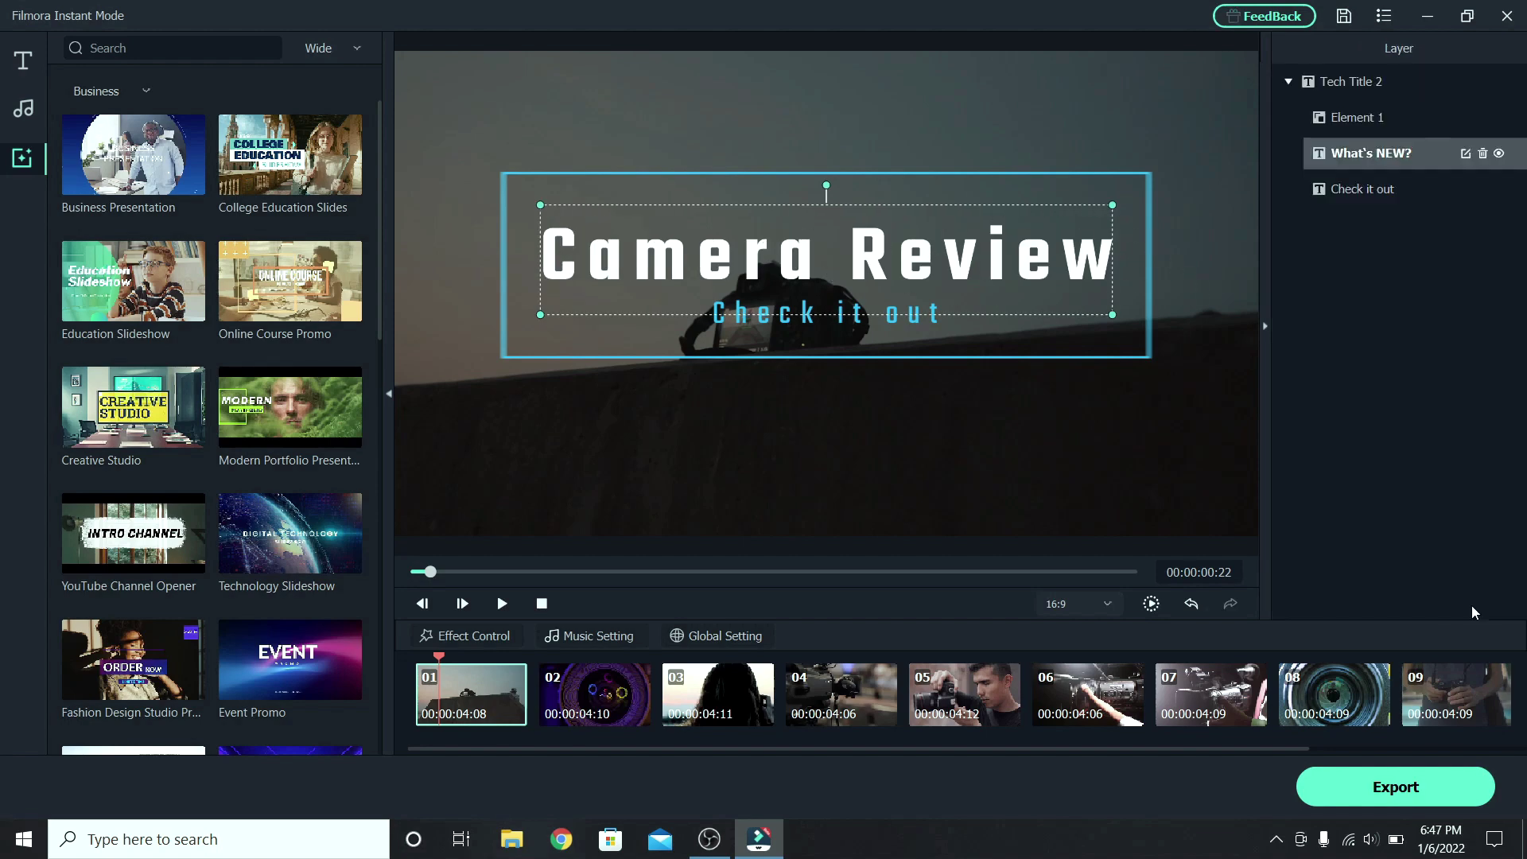
pyautogui.click(1468, 191)
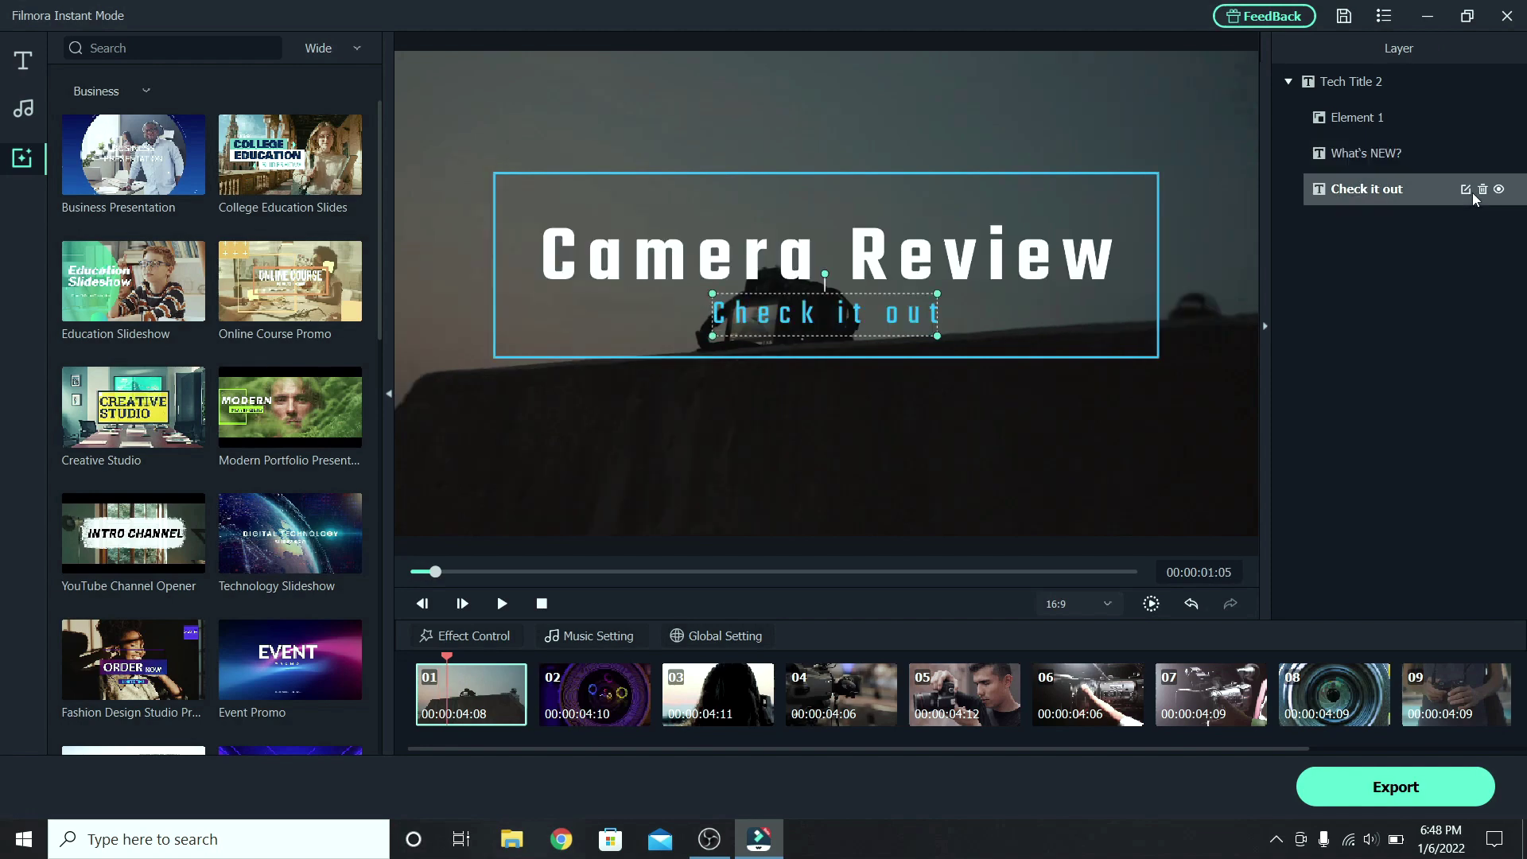
# Step: Set the subtitle to '2022', lengthen the music fade-in to 8.26 s, and show clip 04's effects
pyautogui.write('2022')
pyautogui.press('Tab')
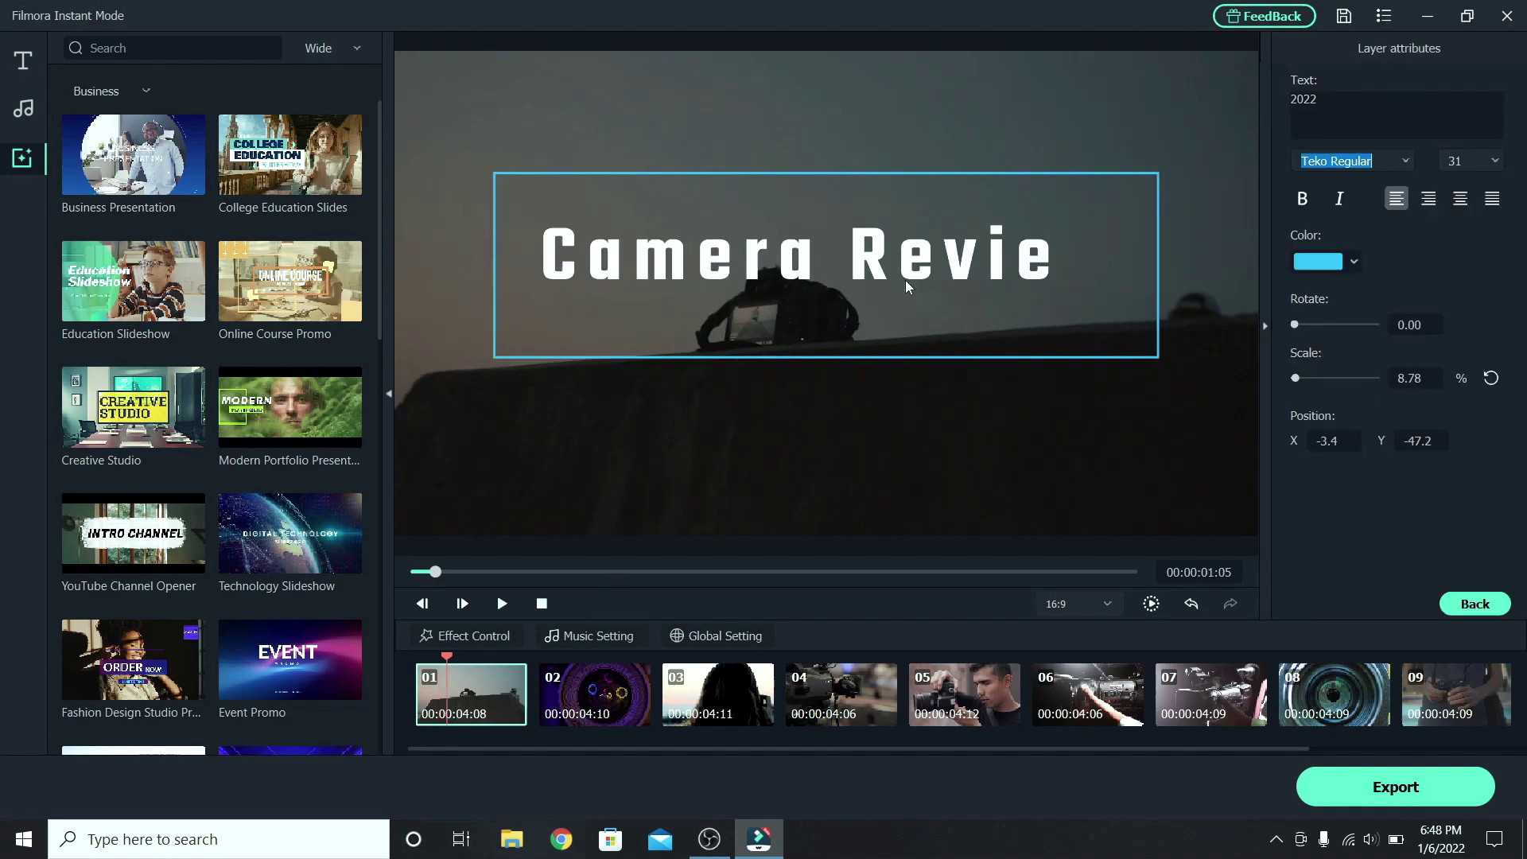
pyautogui.click(576, 633)
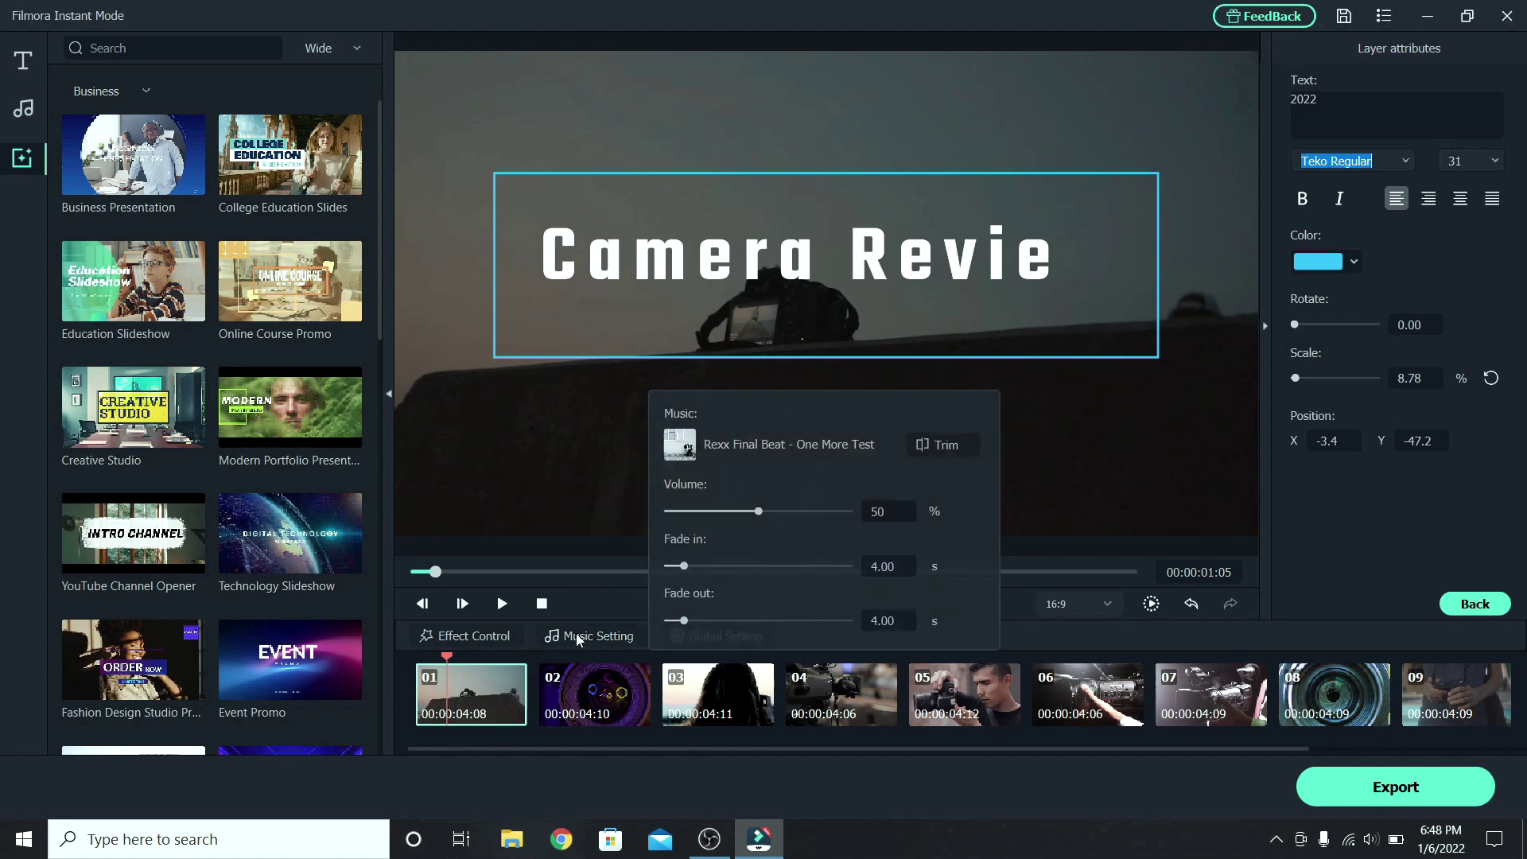
pyautogui.moveTo(686, 568); pyautogui.dragTo(740, 568)
pyautogui.click(500, 628)
pyautogui.click(833, 683)
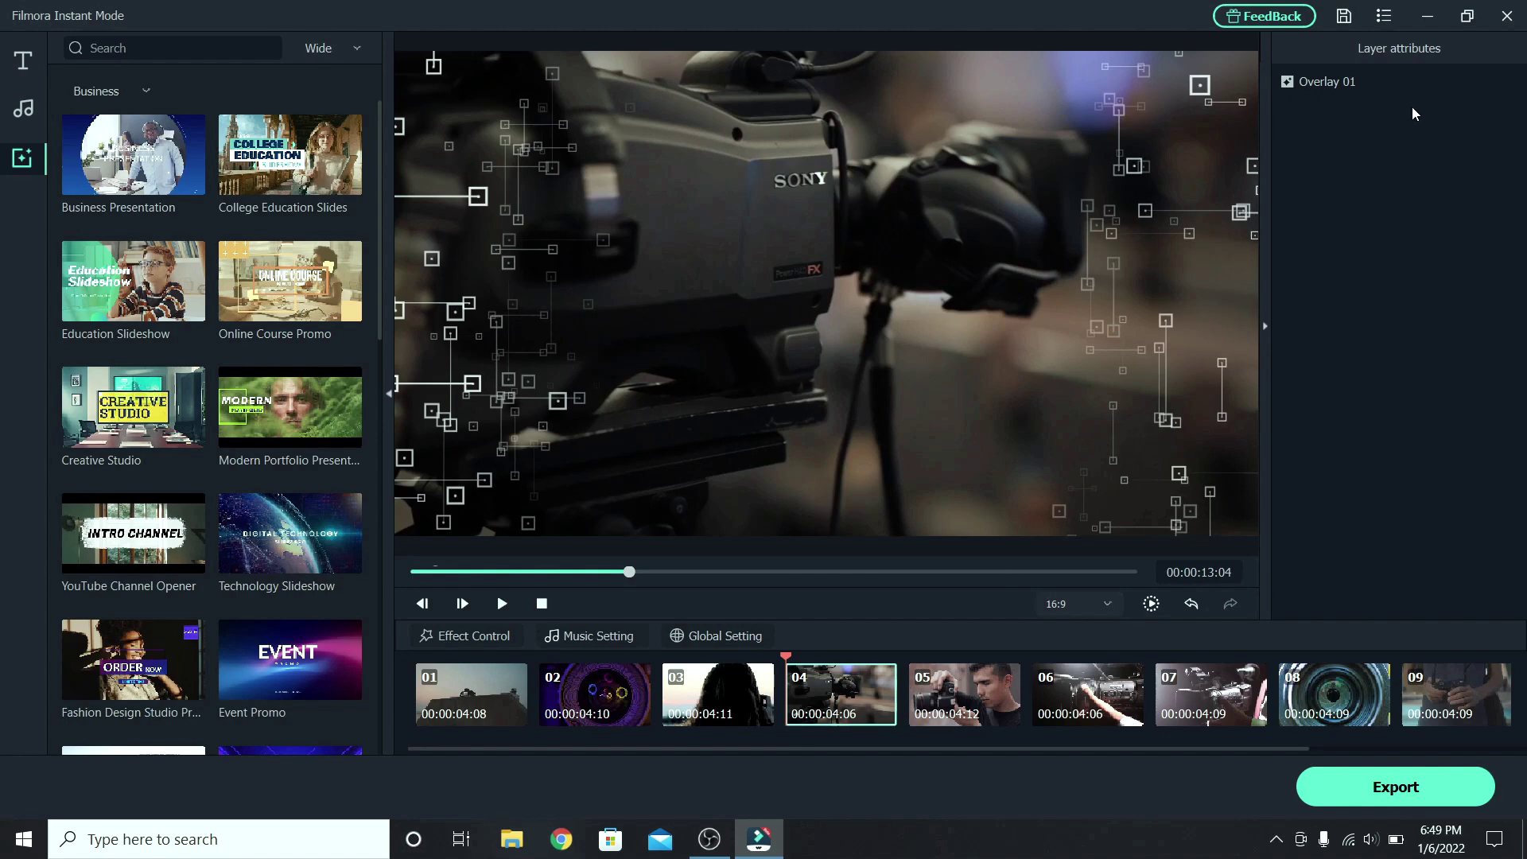
# Step: Delete Overlay 01 from clip 04 and name the MP4 export 'camera review'
pyautogui.click(1484, 89)
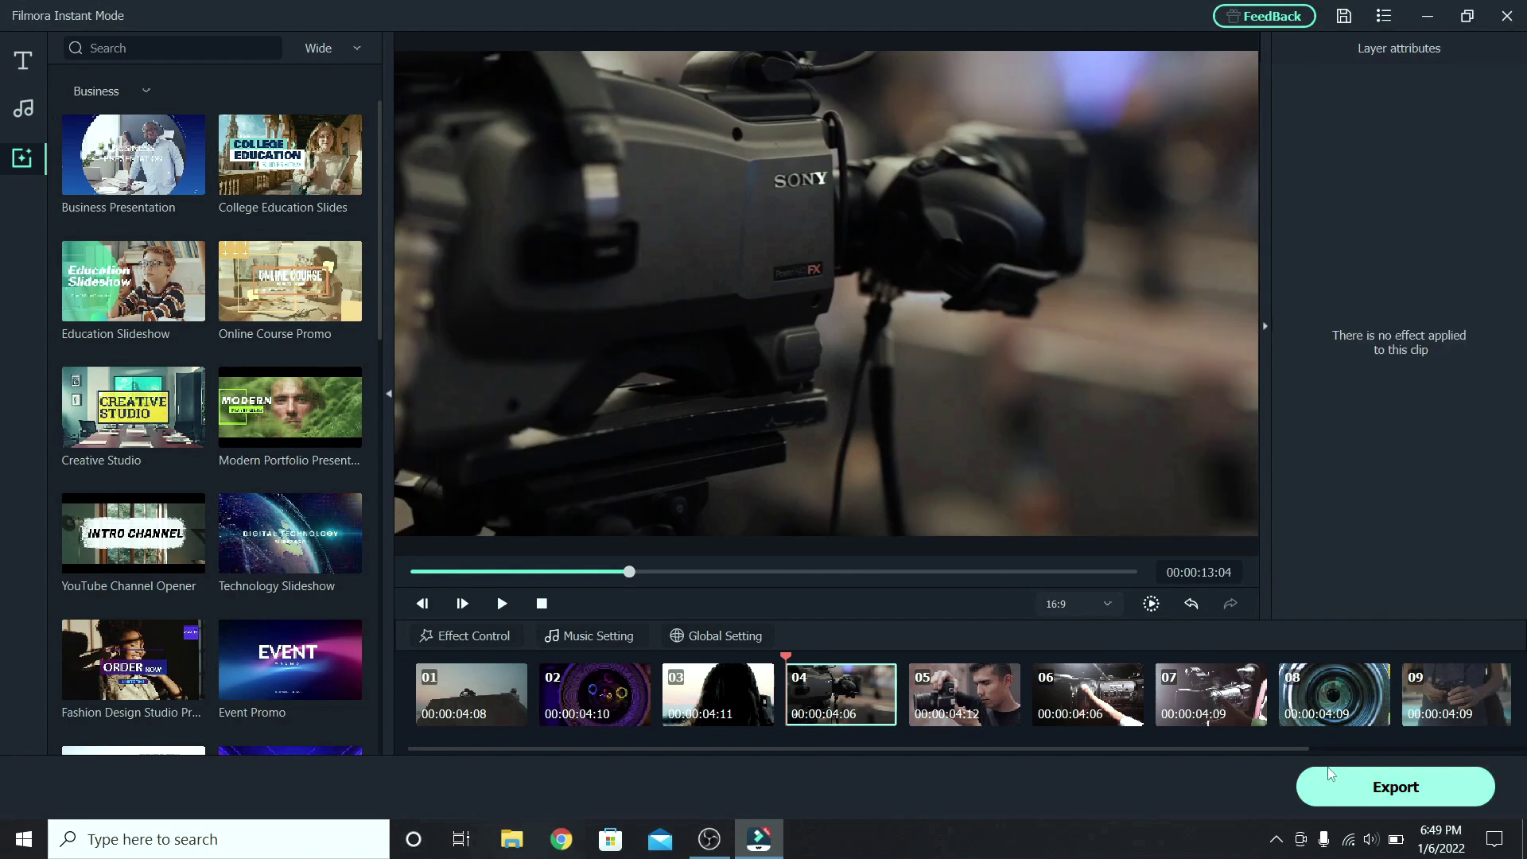
pyautogui.click(1357, 790)
pyautogui.tripleClick(835, 205)
pyautogui.write('camera revie')
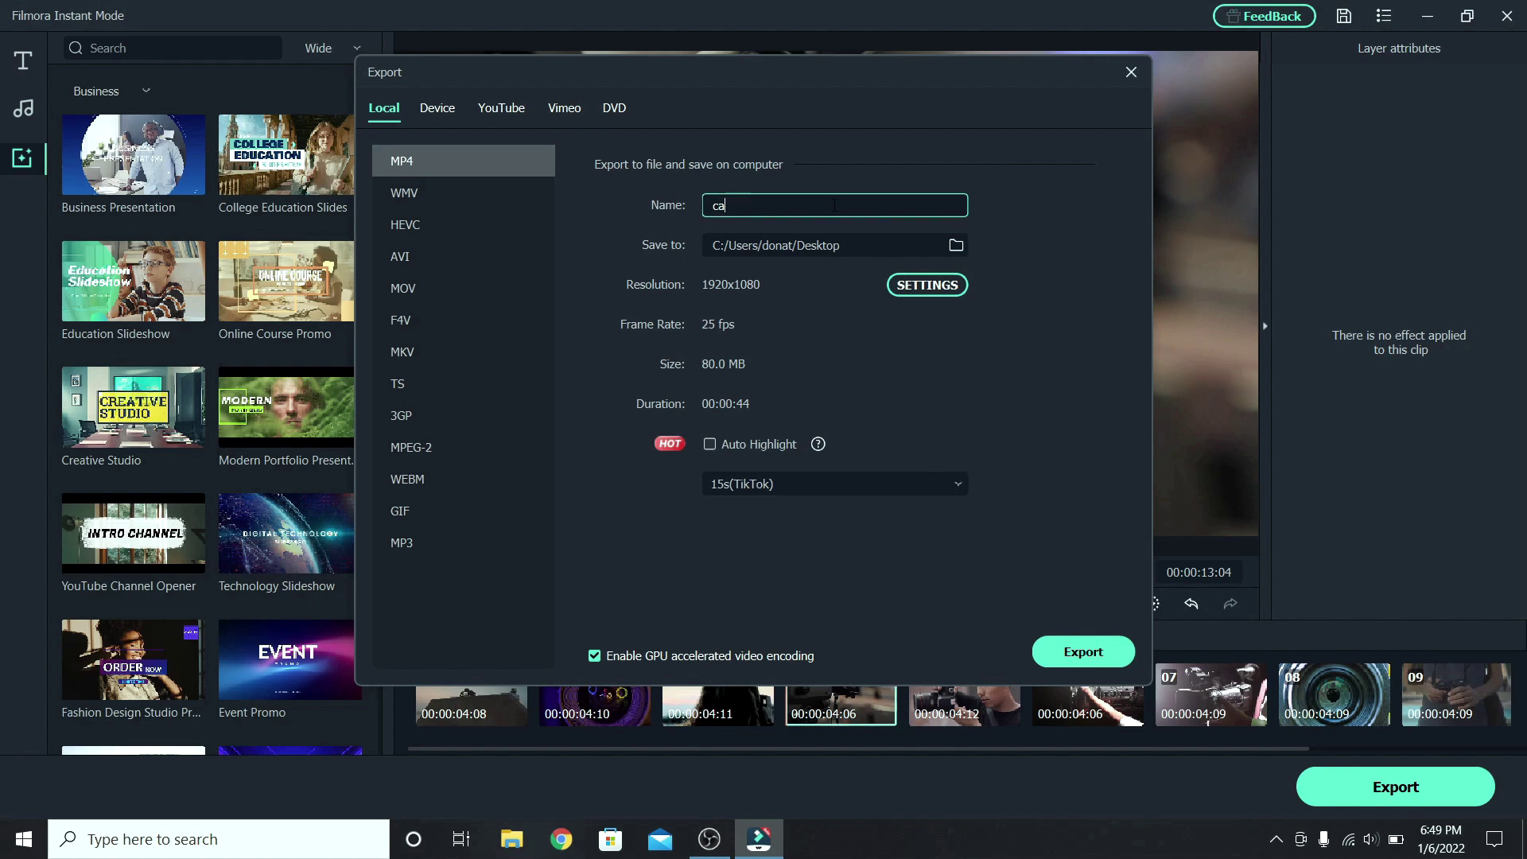
pyautogui.write('w')
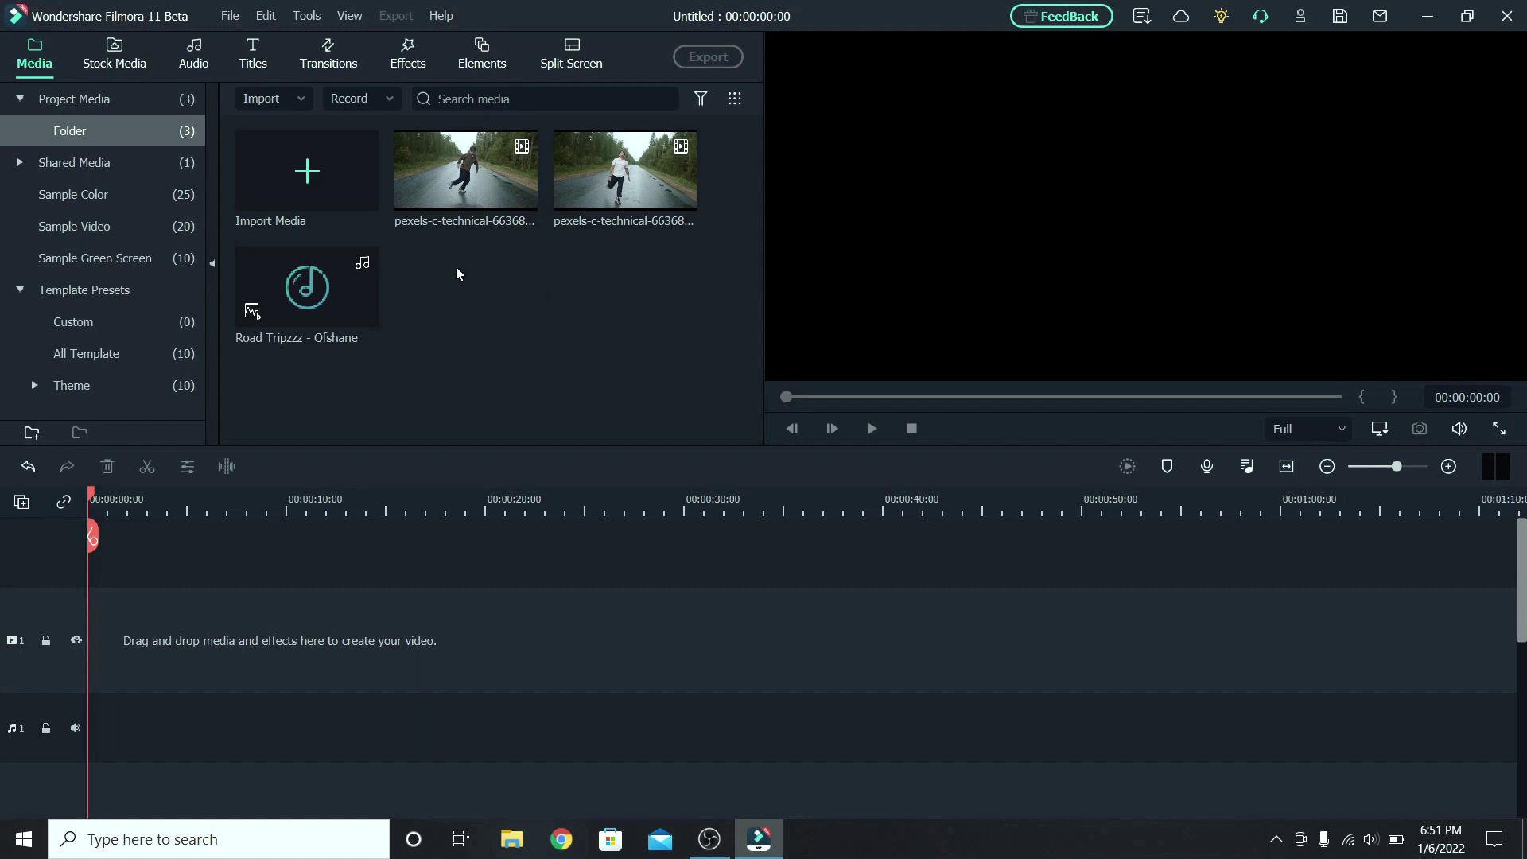
# Step: Select both pexels road dancer clips and launch Auto Montage Maker on them
pyautogui.moveTo(455, 266); pyautogui.dragTo(633, 177)
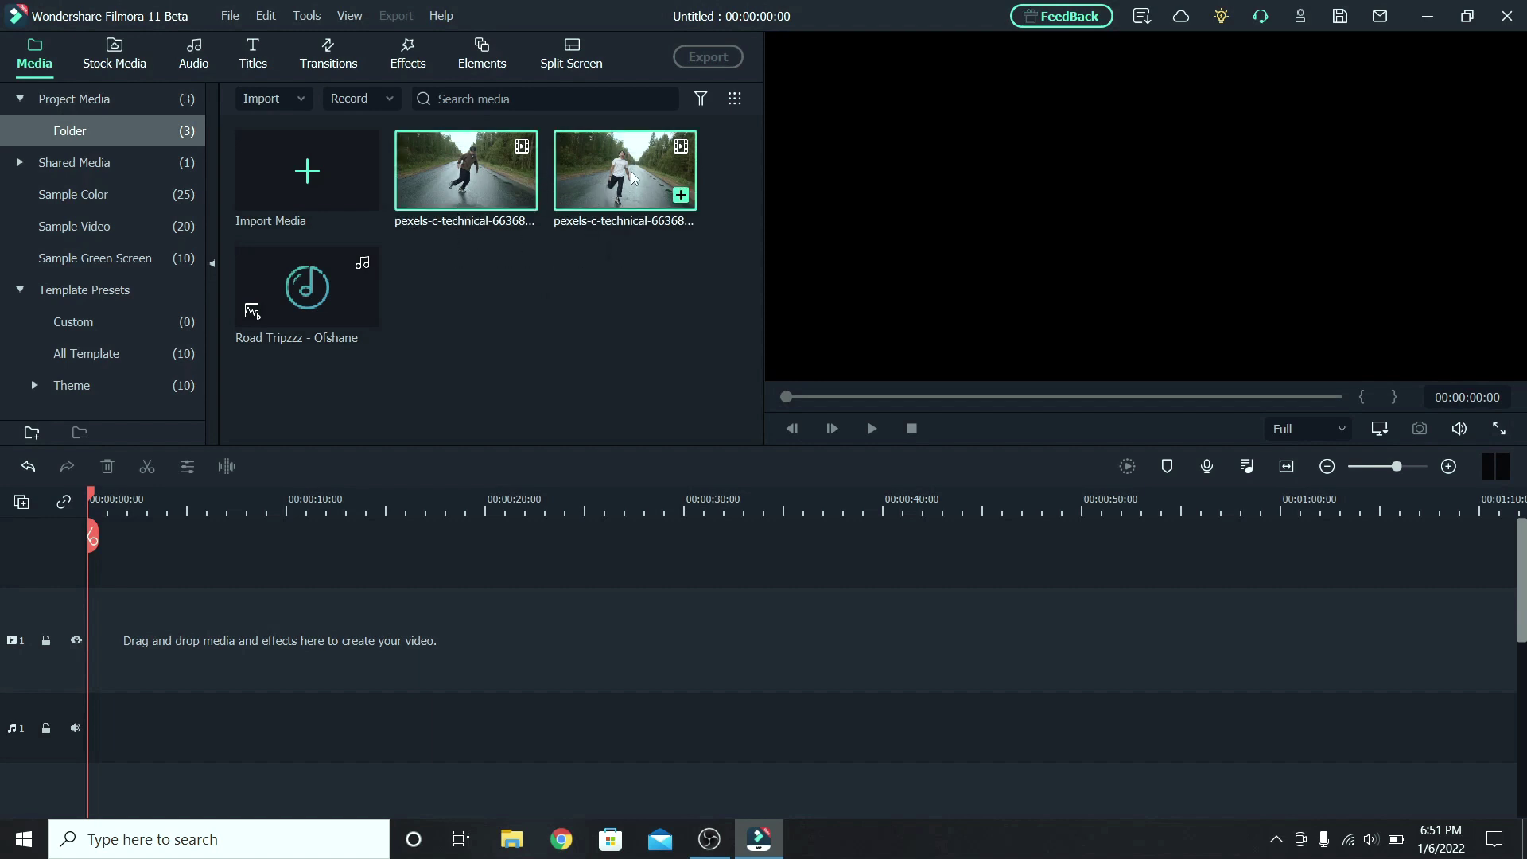
pyautogui.rightClick(634, 177)
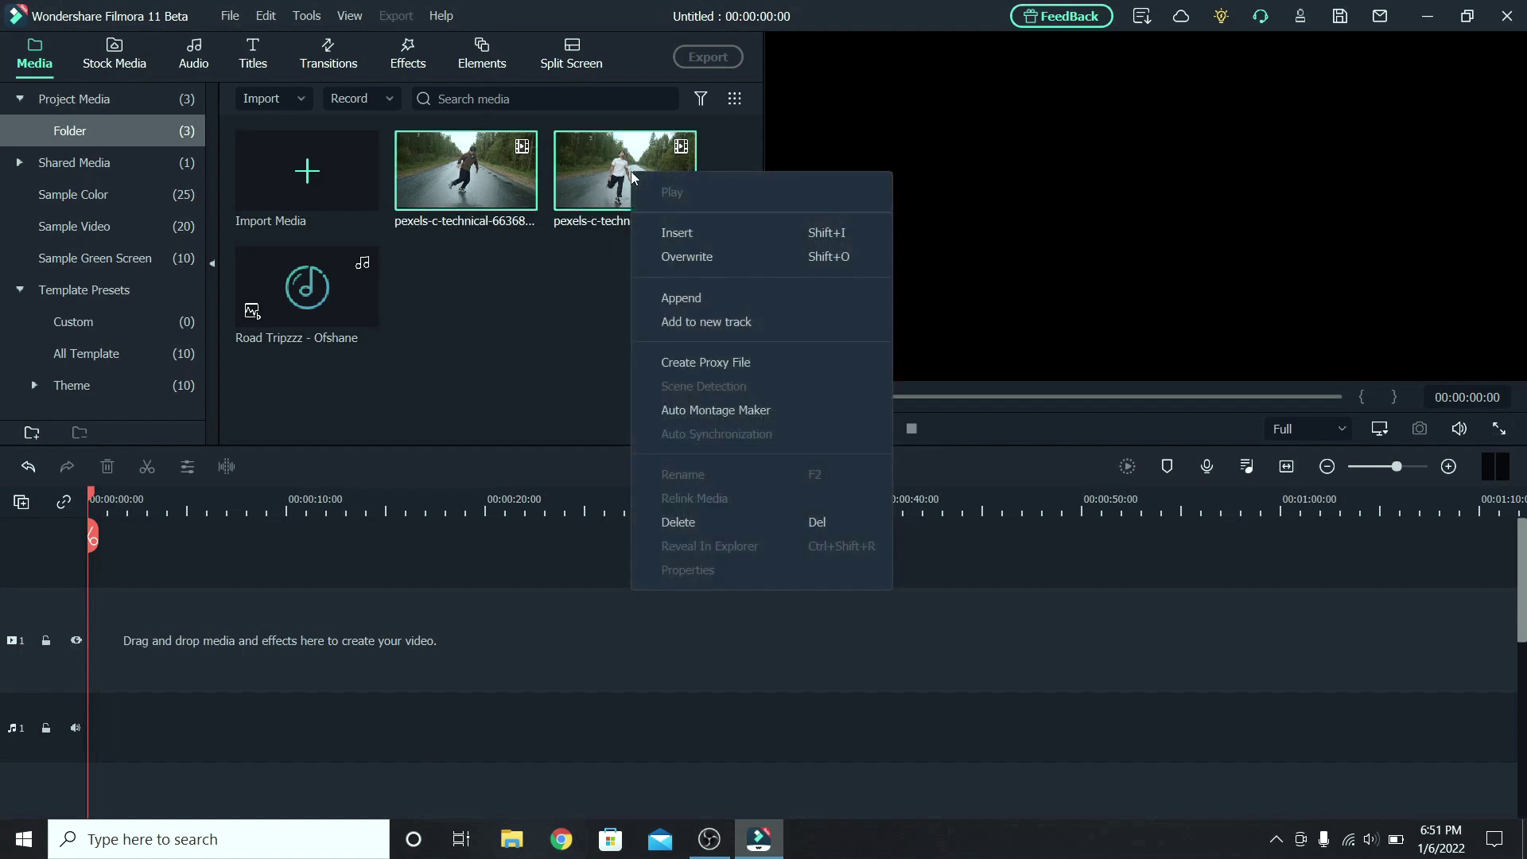
pyautogui.click(746, 410)
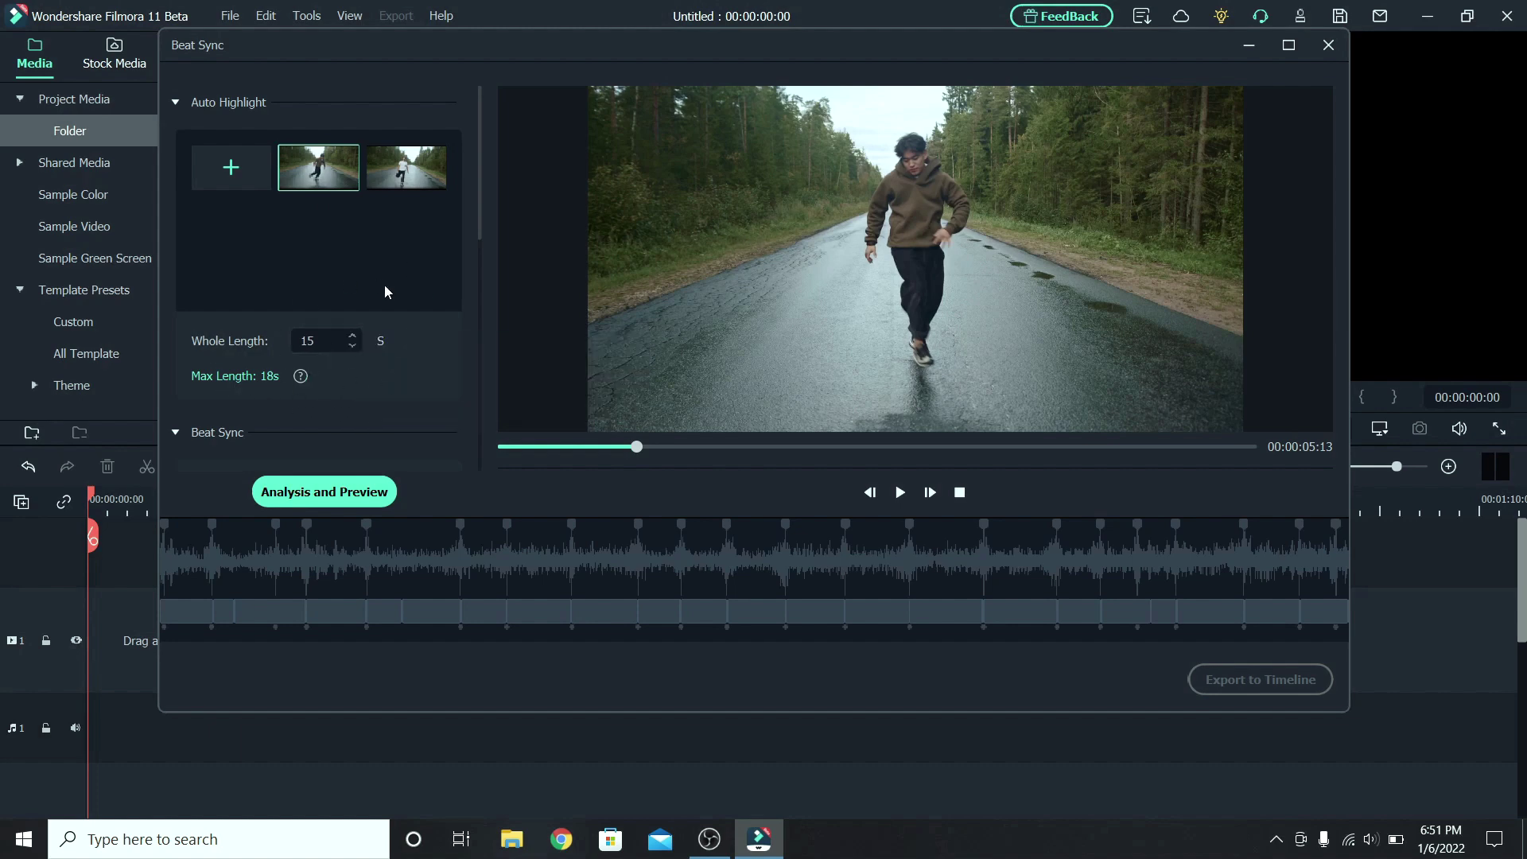
# Step: Set the montage's background music to Road Tripzzz - Ofshane.mp3
pyautogui.scroll(-5, 384, 291)
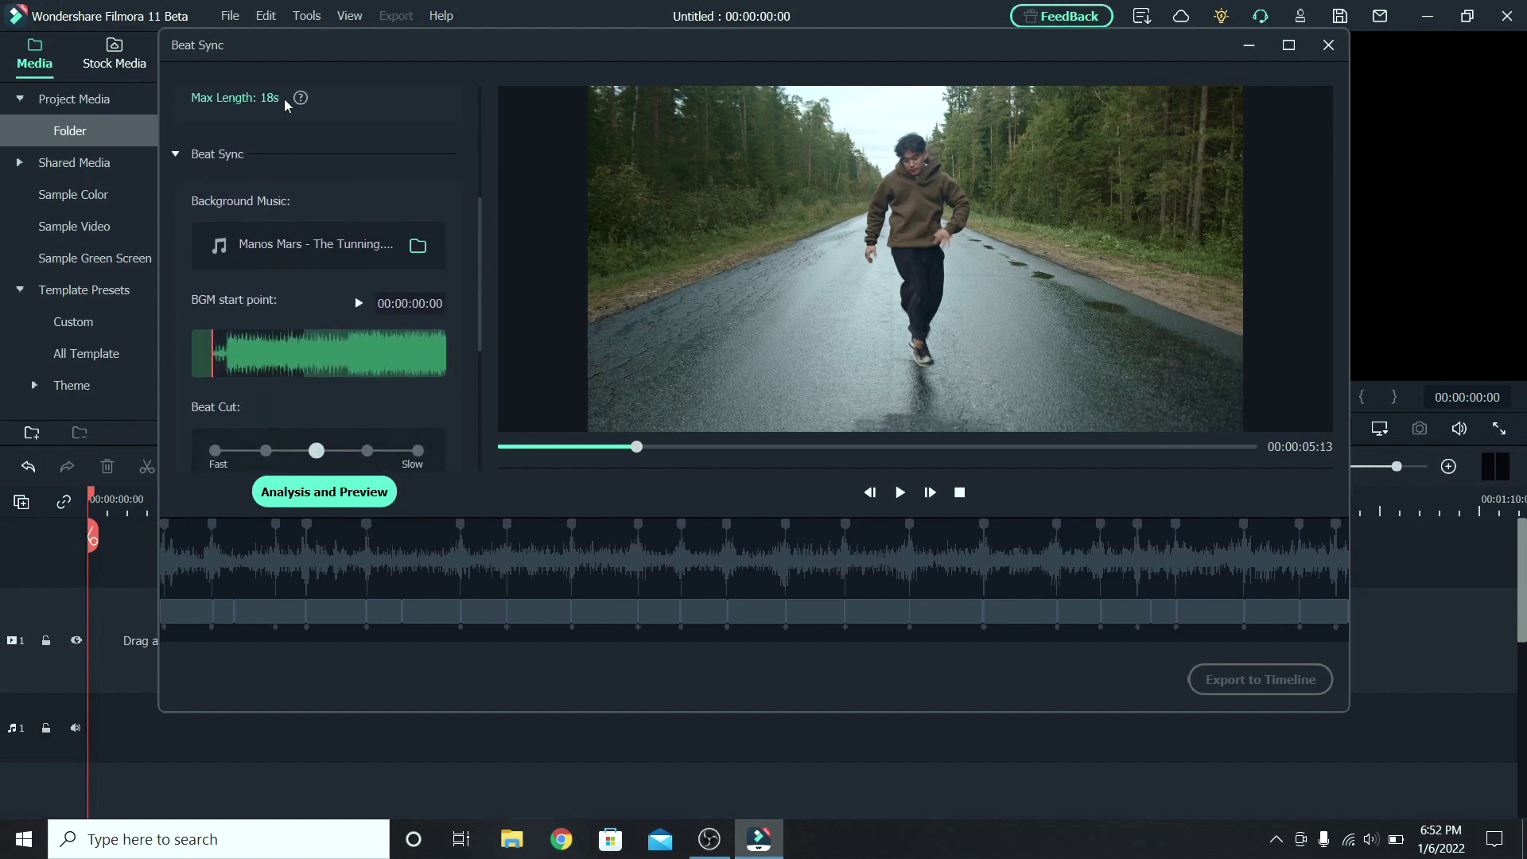
pyautogui.click(418, 248)
pyautogui.doubleClick(263, 153)
# Step: Raise the RGB effect one step and set Glow to its maximum strength
pyautogui.scroll(-2, 334, 318)
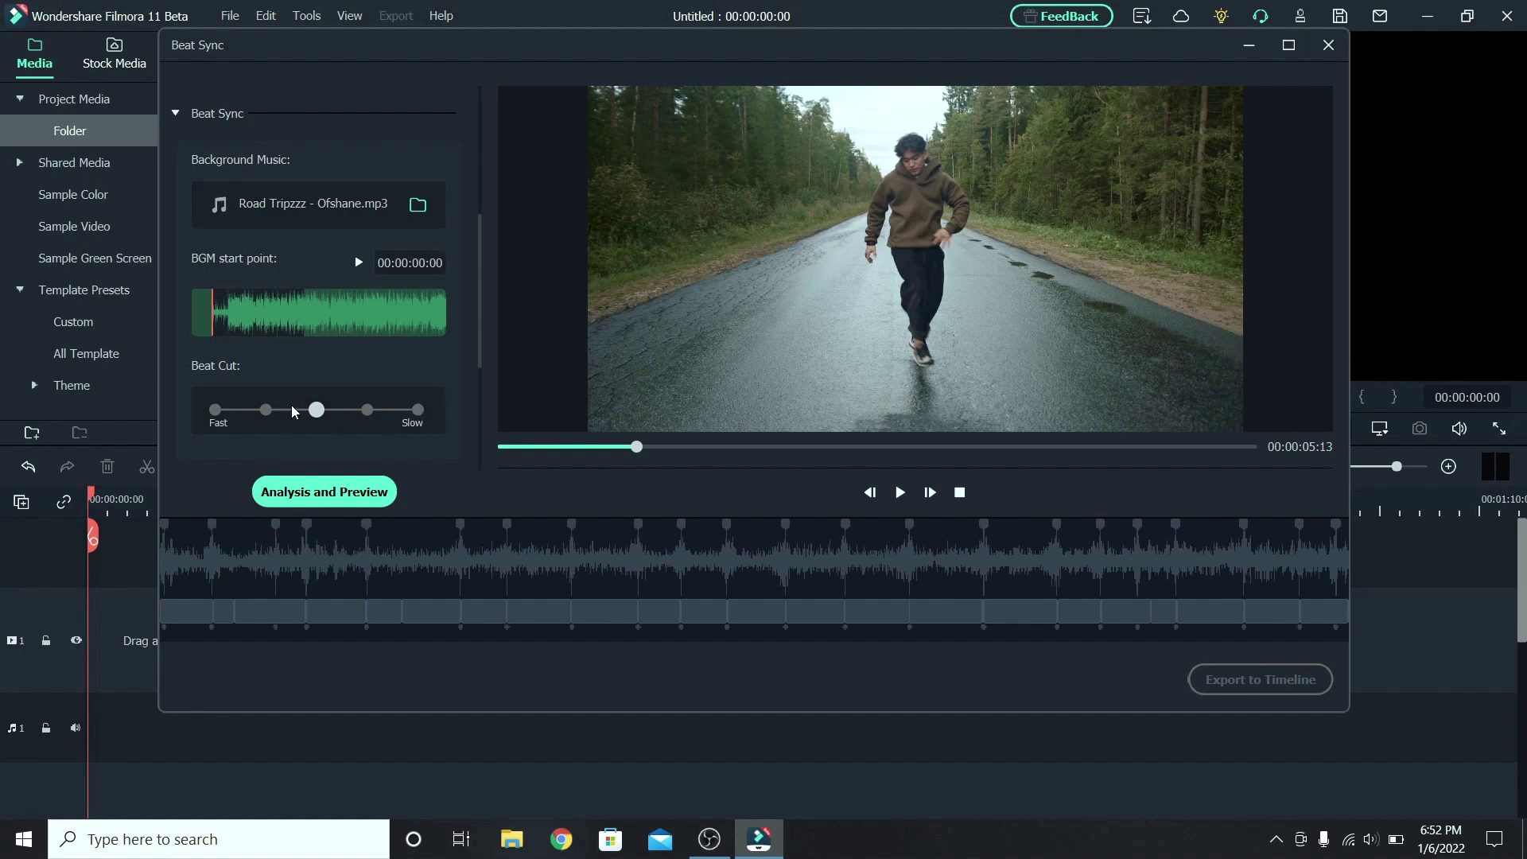
pyautogui.moveTo(479, 327); pyautogui.dragTo(473, 411)
pyautogui.scroll(-1, 477, 406)
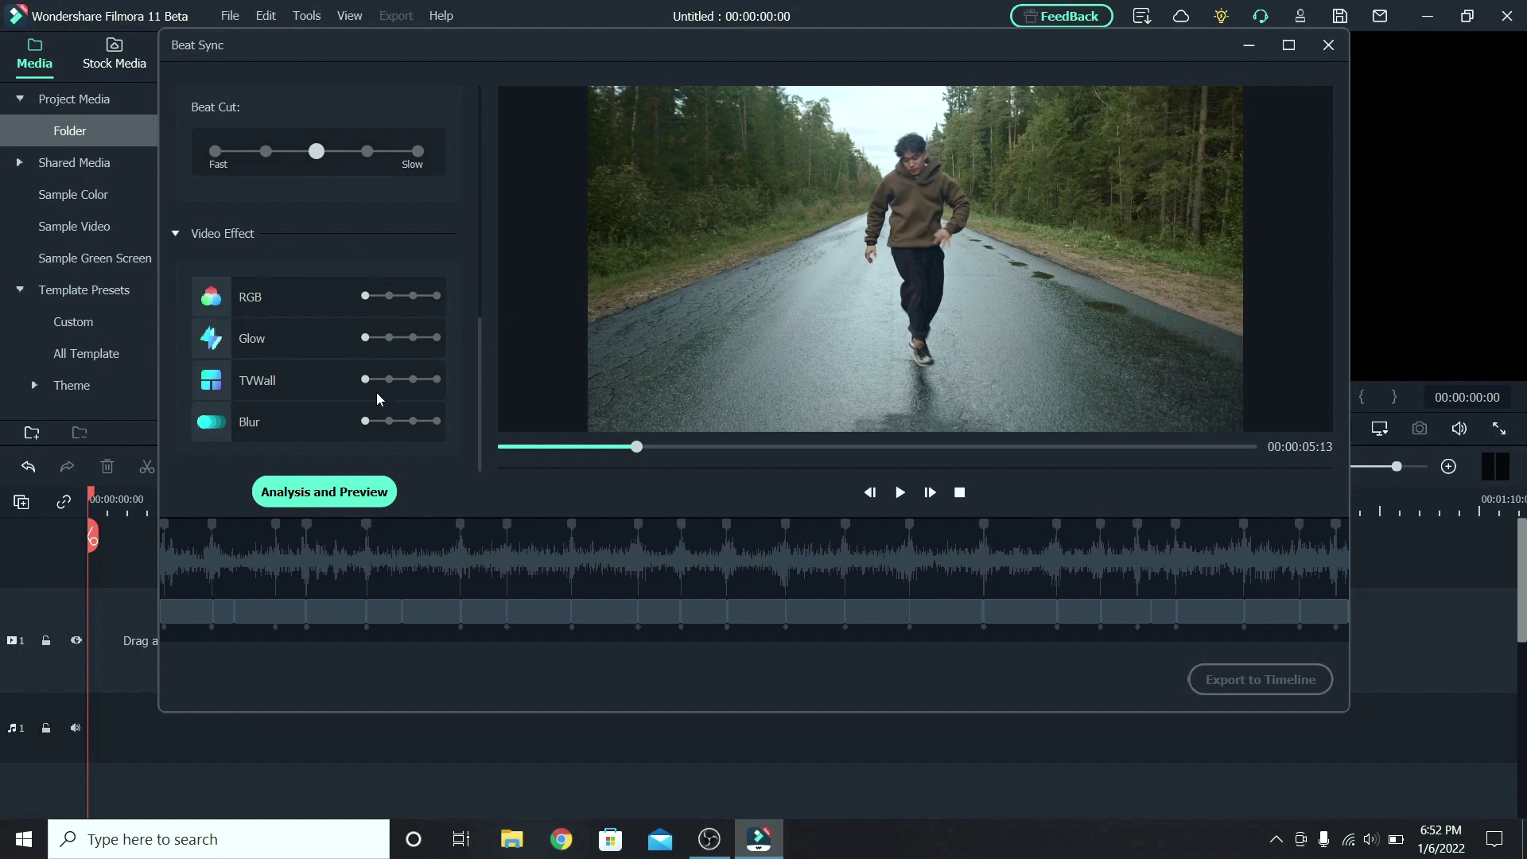
pyautogui.click(389, 296)
pyautogui.click(436, 338)
# Step: Analyse and preview the 15 s montage, then reset Glow to its lowest and replay it
pyautogui.click(351, 493)
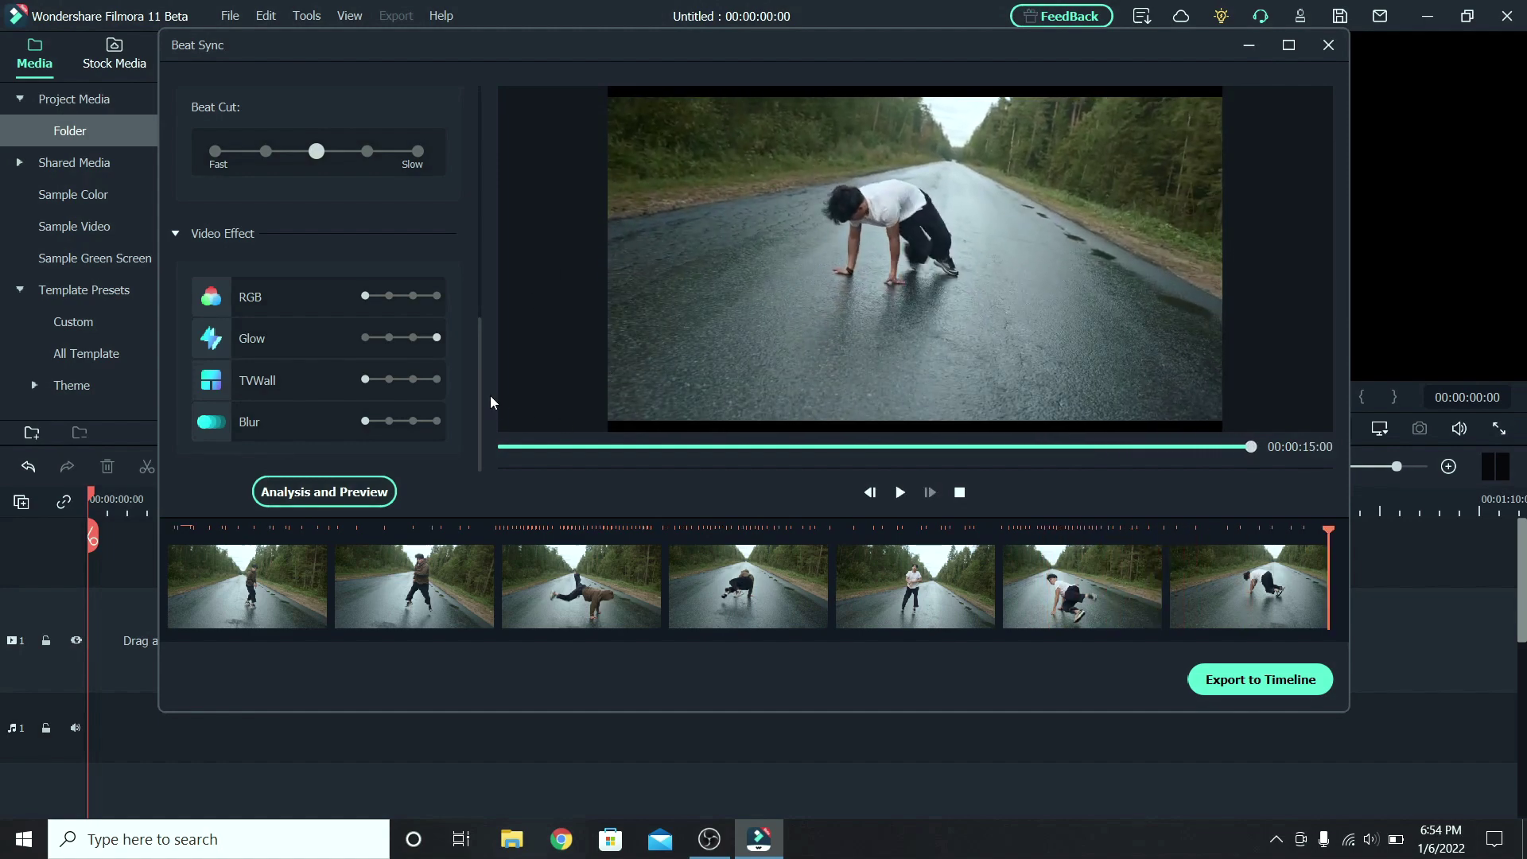
pyautogui.click(364, 337)
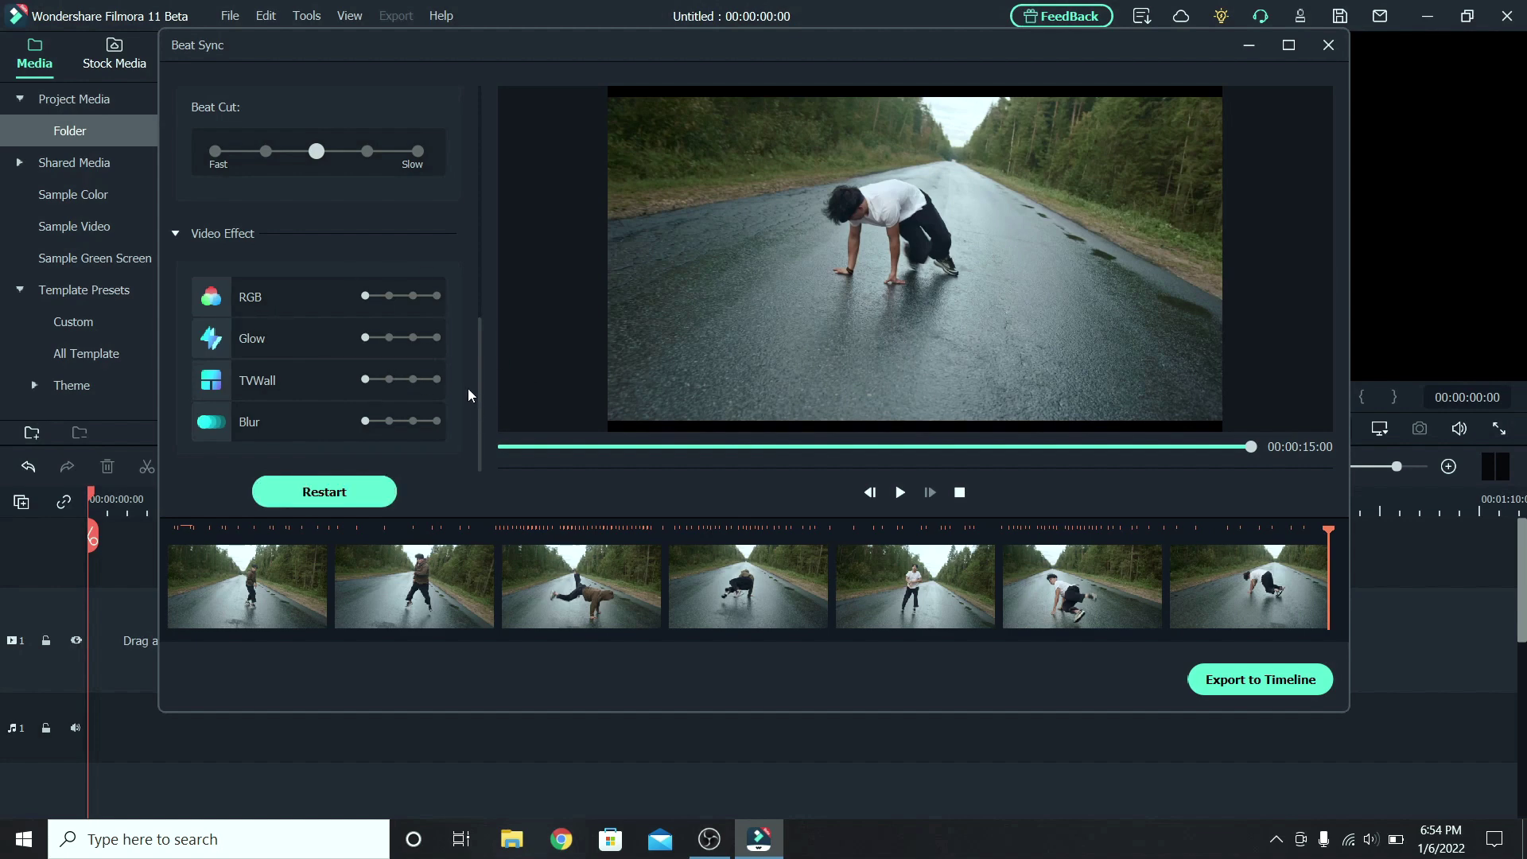
pyautogui.click(351, 498)
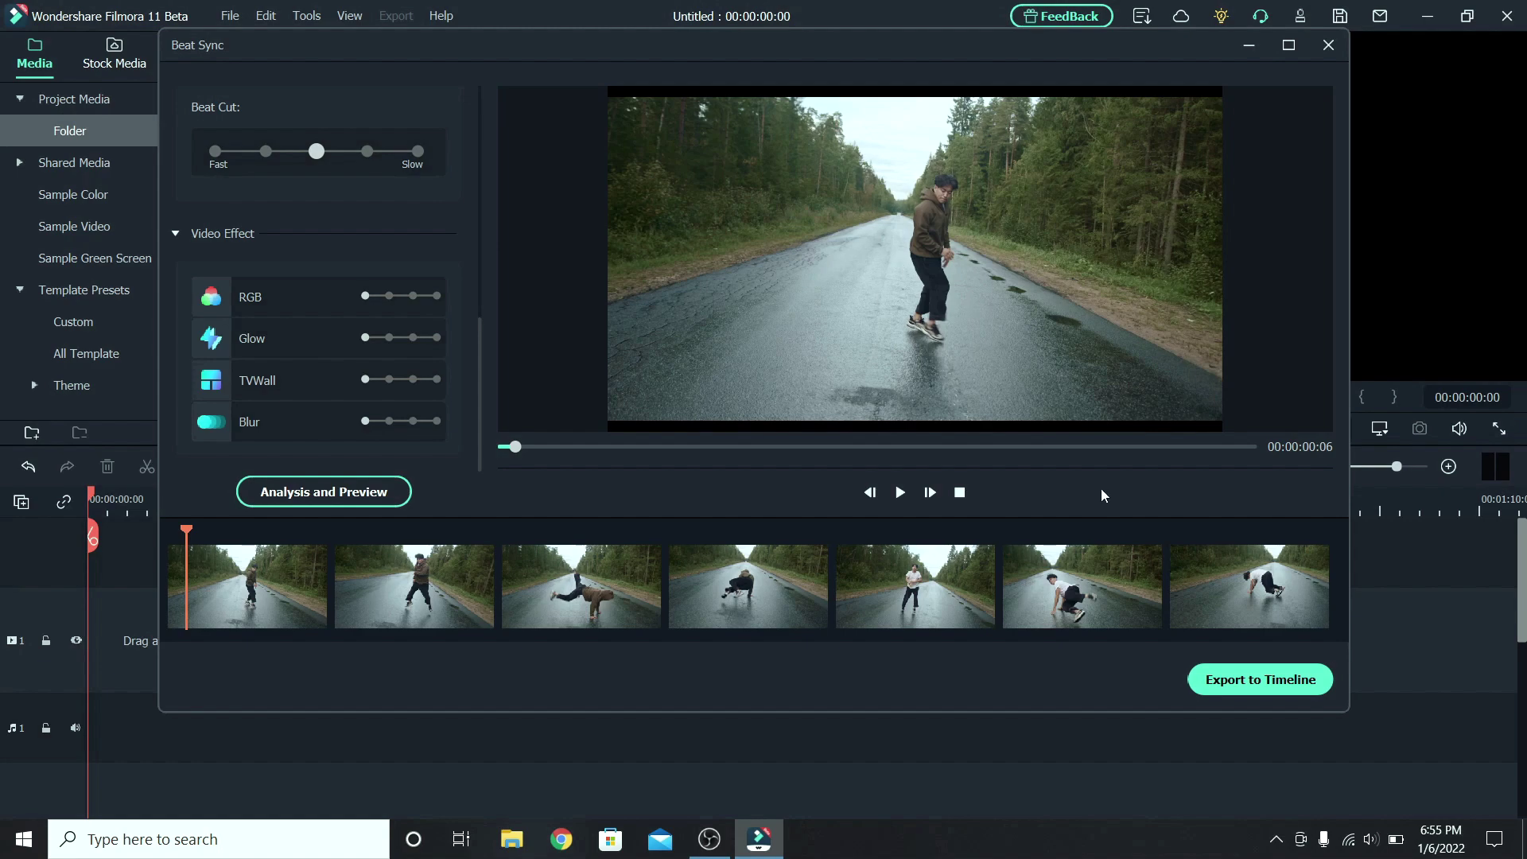
# Step: Send the beat-synced montage to the timeline, fitted to view, with playback at the start
pyautogui.click(1238, 679)
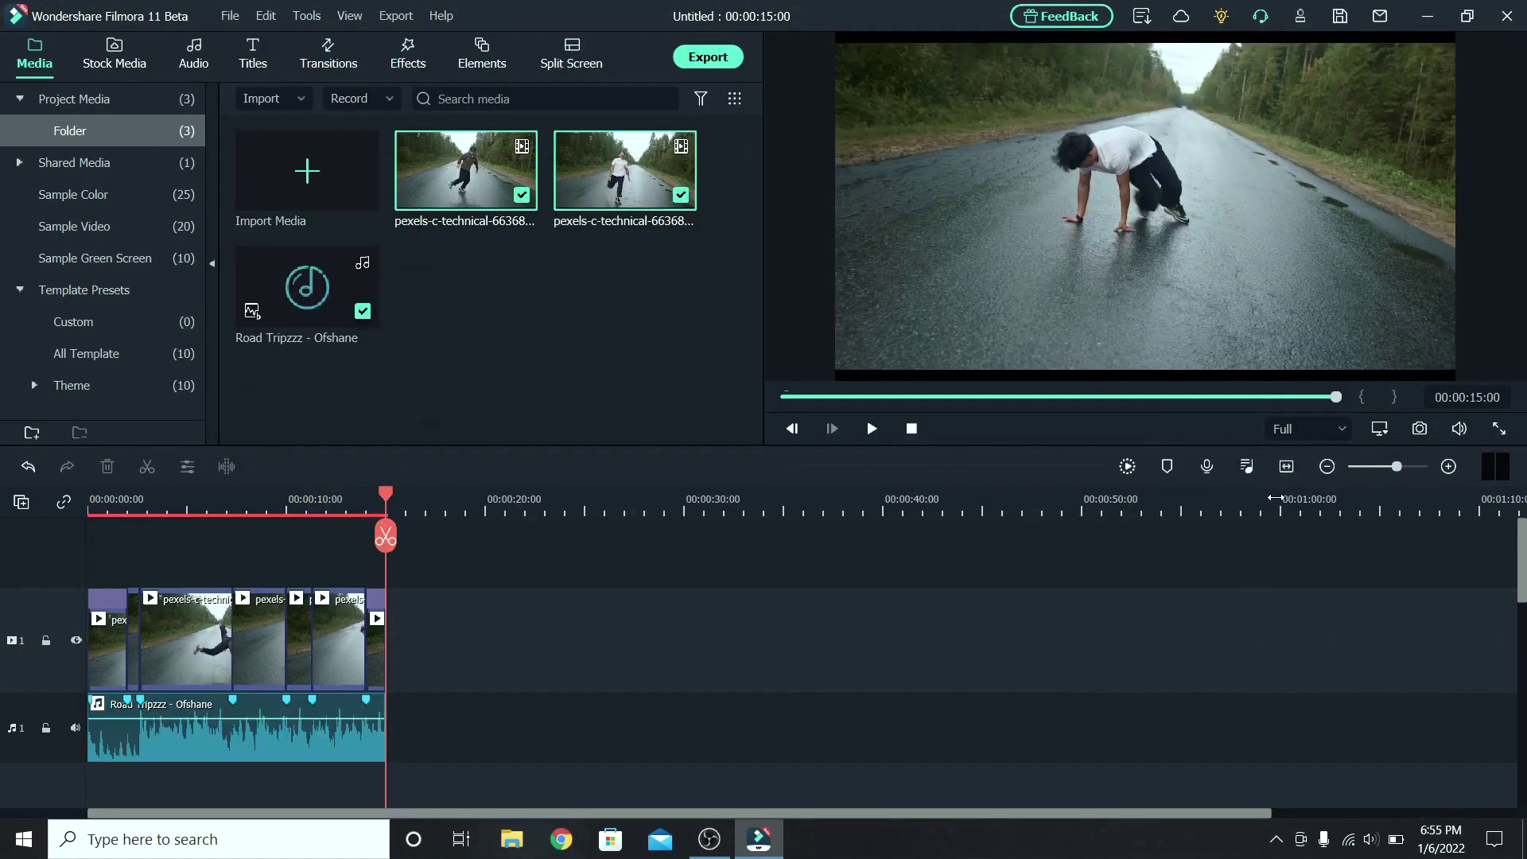
pyautogui.click(1286, 466)
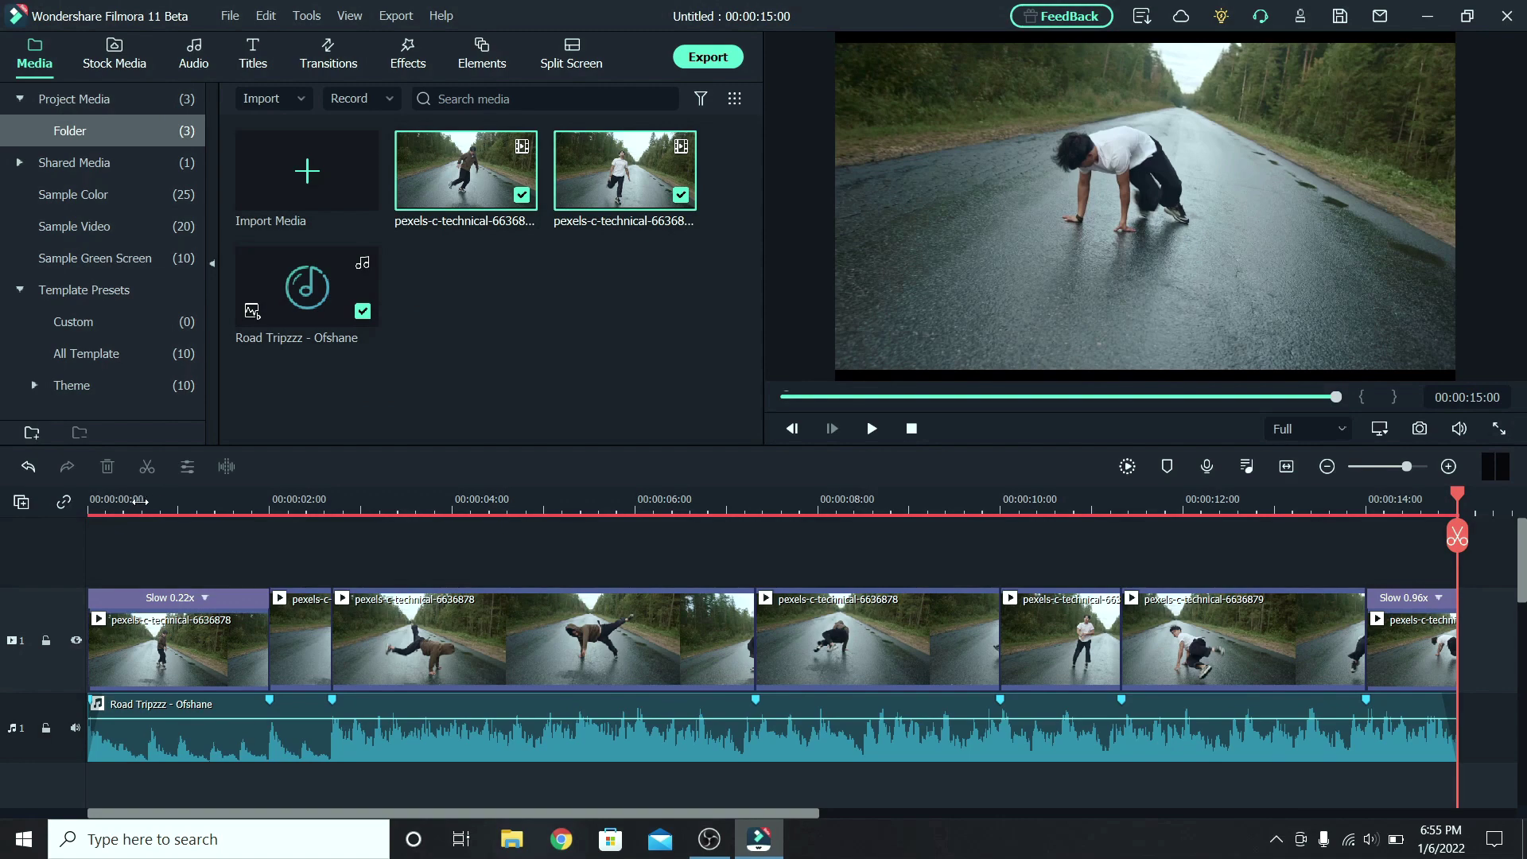
pyautogui.click(105, 501)
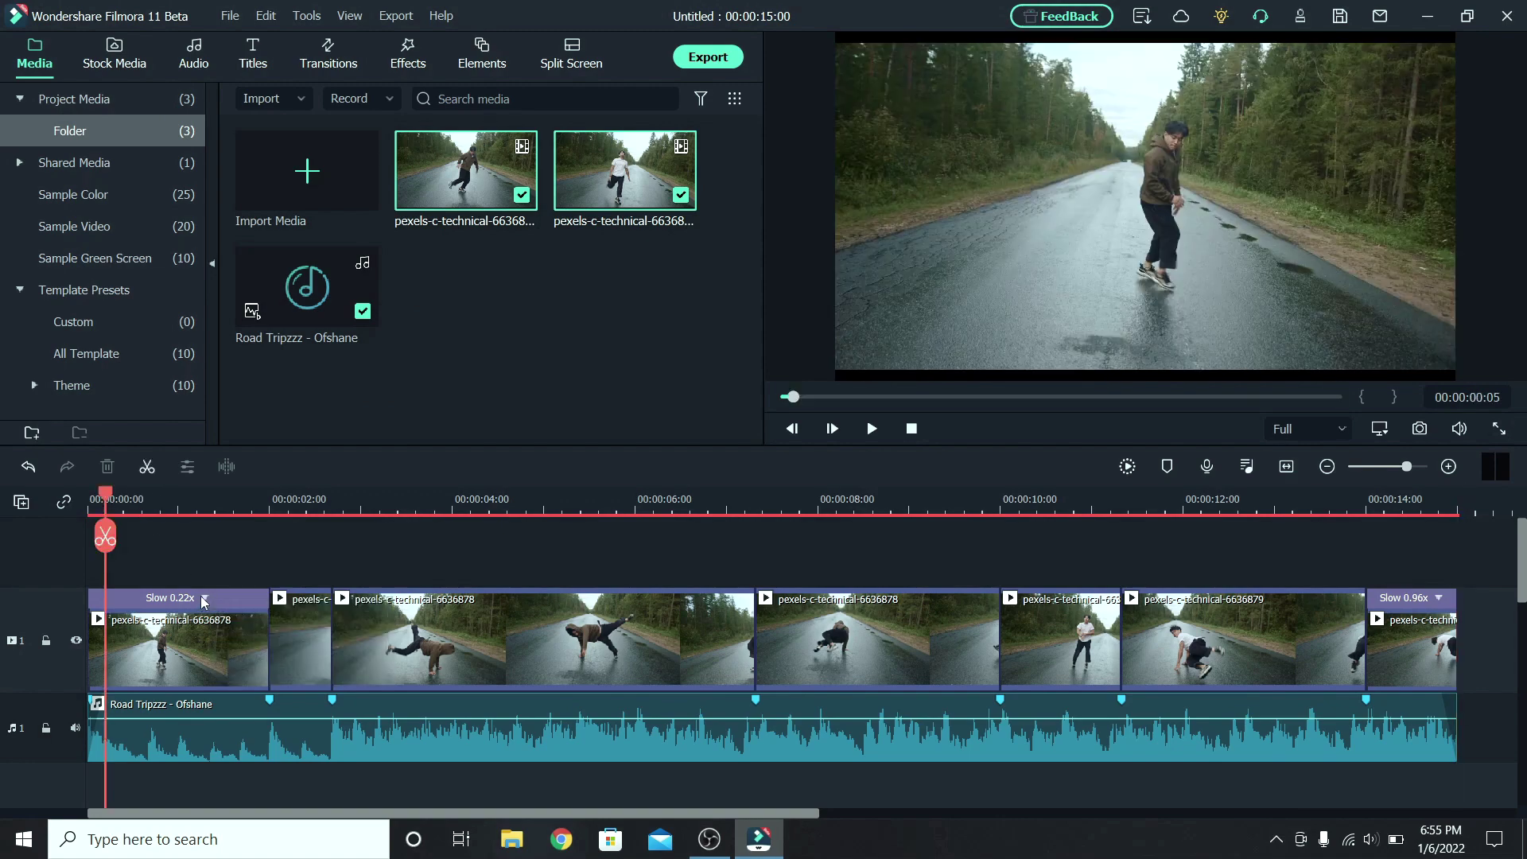
# Step: Return the first and last clips to Normal speed and trim Road Tripzzz to end at 00:00:13:10
pyautogui.click(204, 599)
pyautogui.click(266, 701)
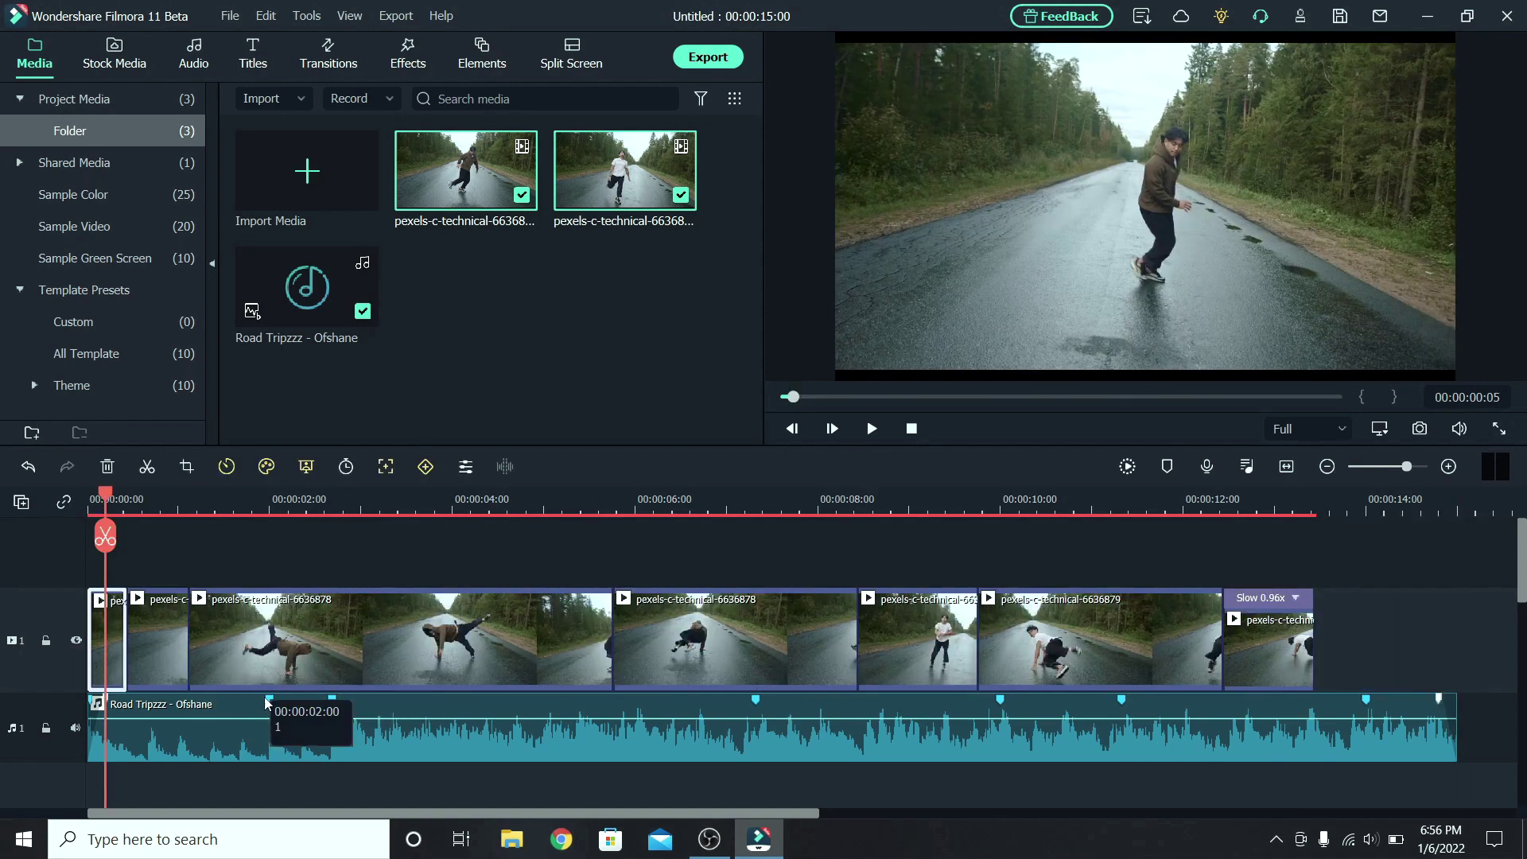
pyautogui.click(1296, 597)
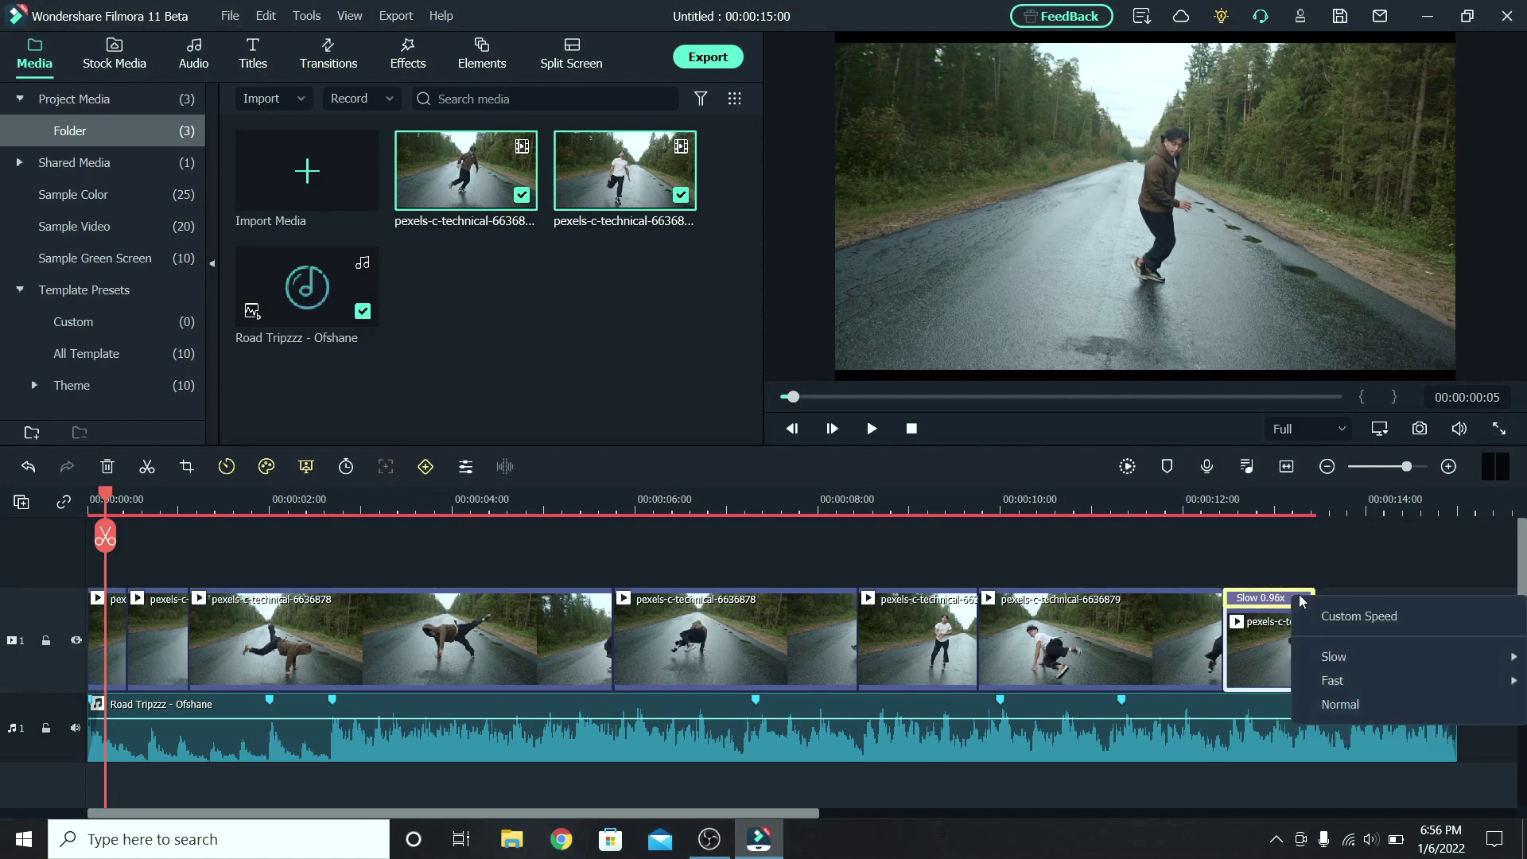
pyautogui.click(1348, 706)
pyautogui.click(1426, 742)
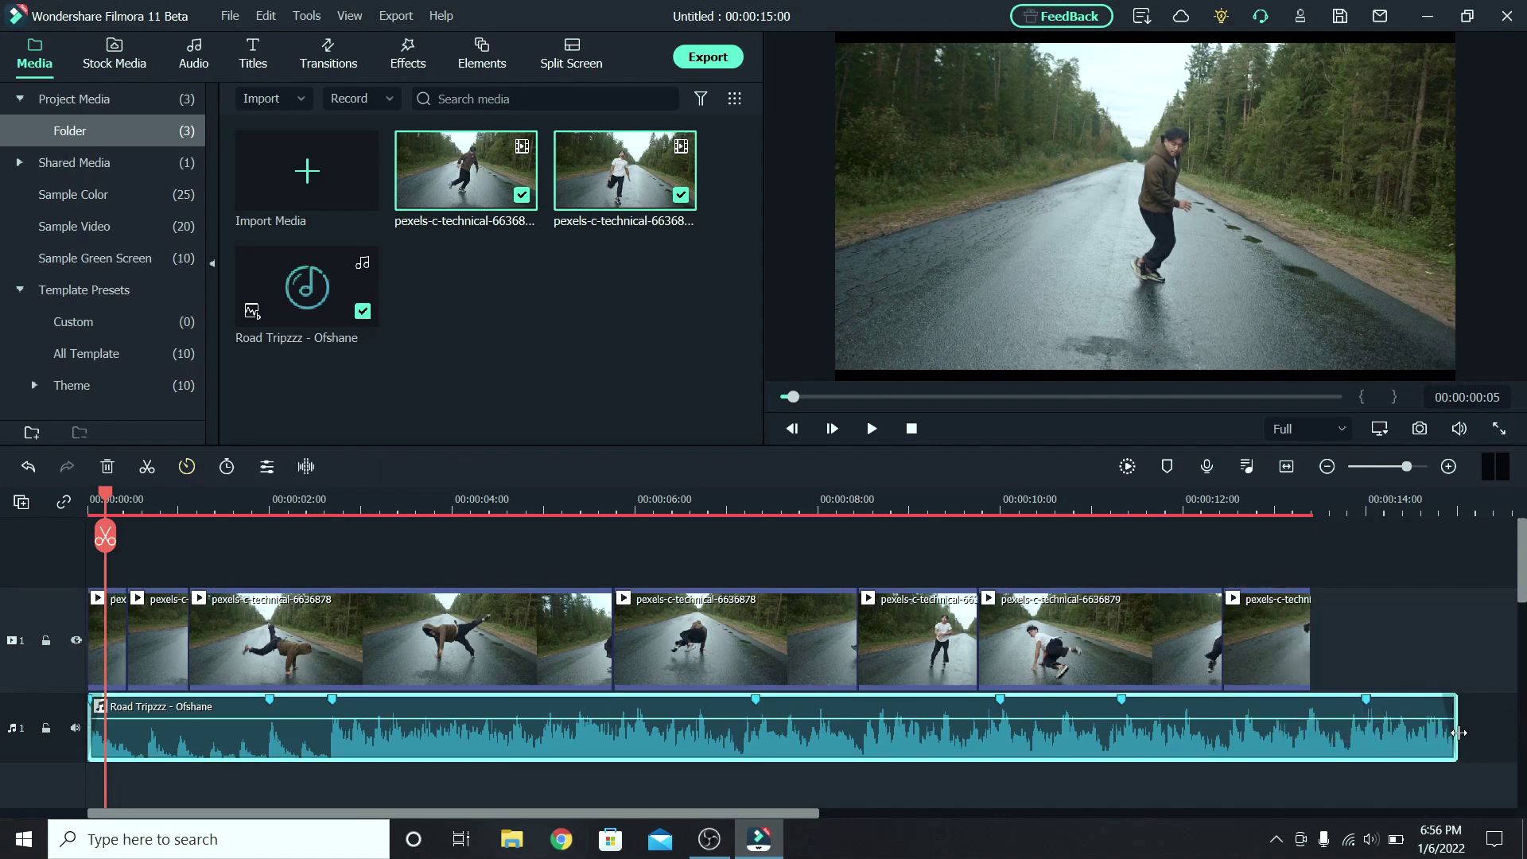
pyautogui.moveTo(1458, 732); pyautogui.dragTo(1311, 733)
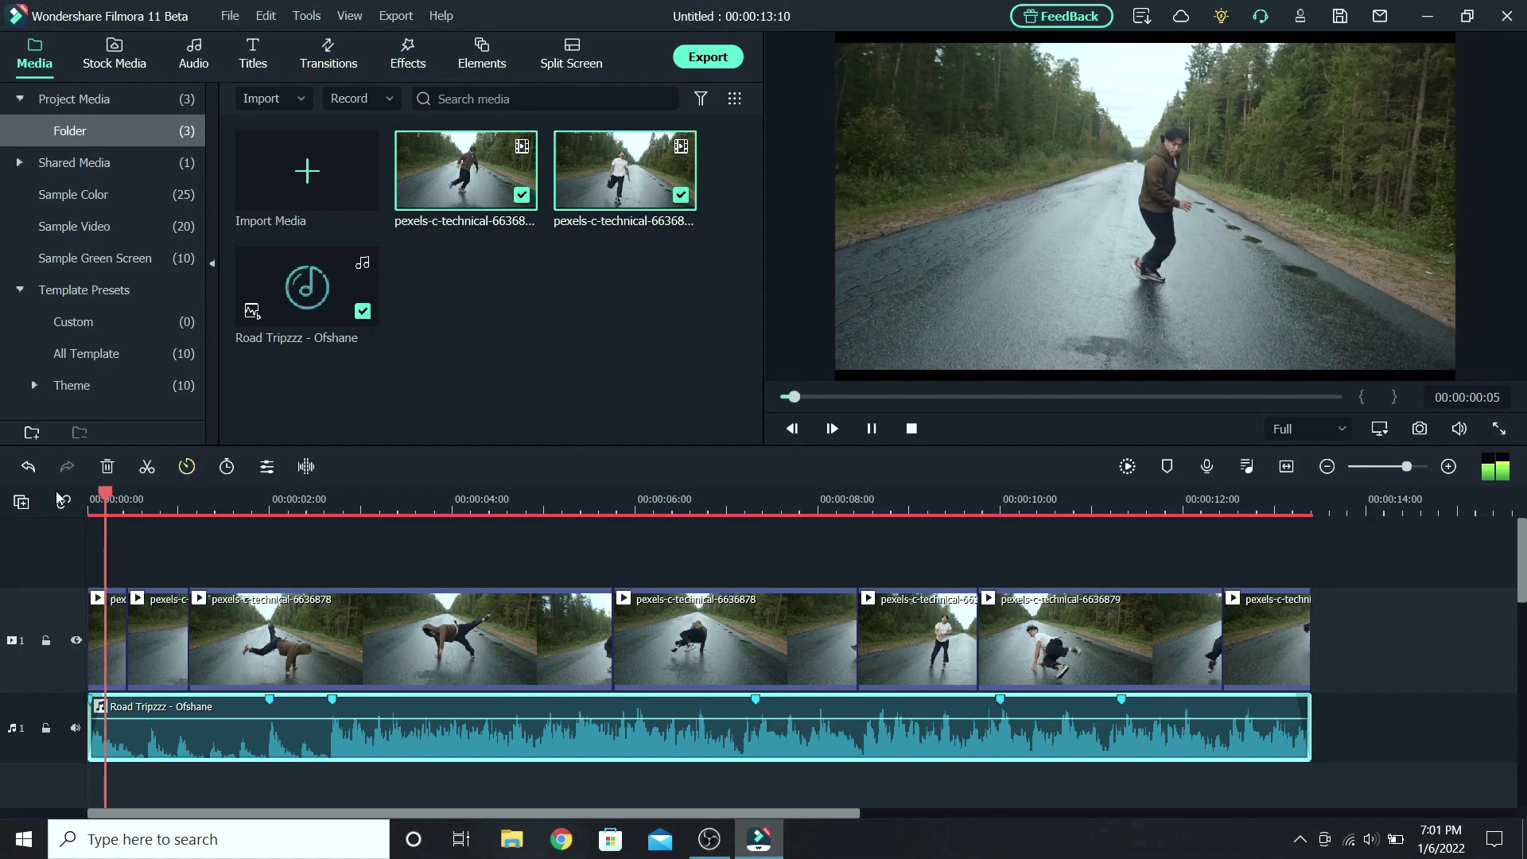
pyautogui.press('space')
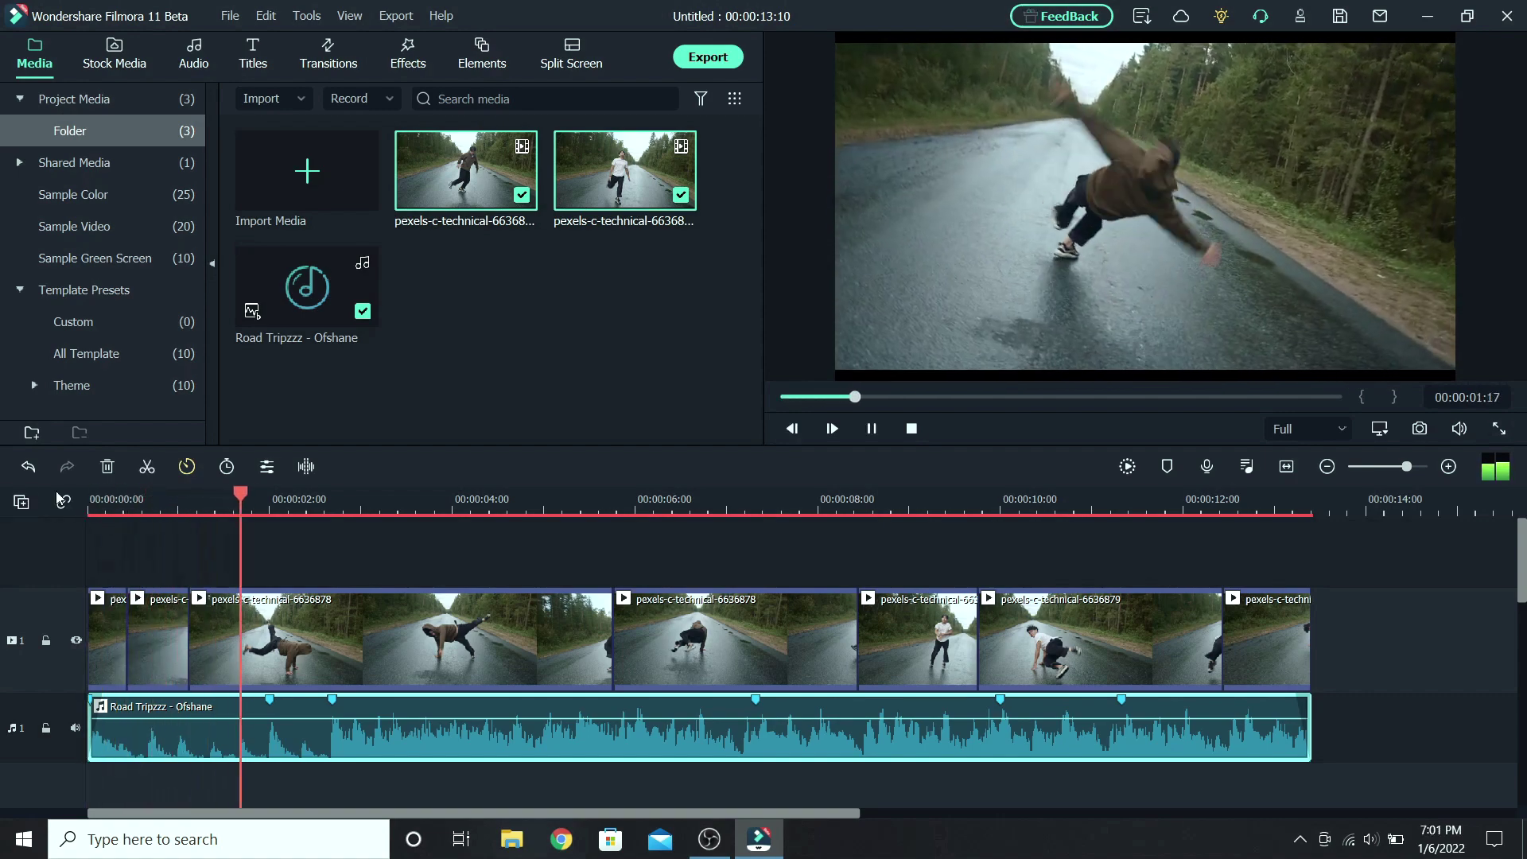